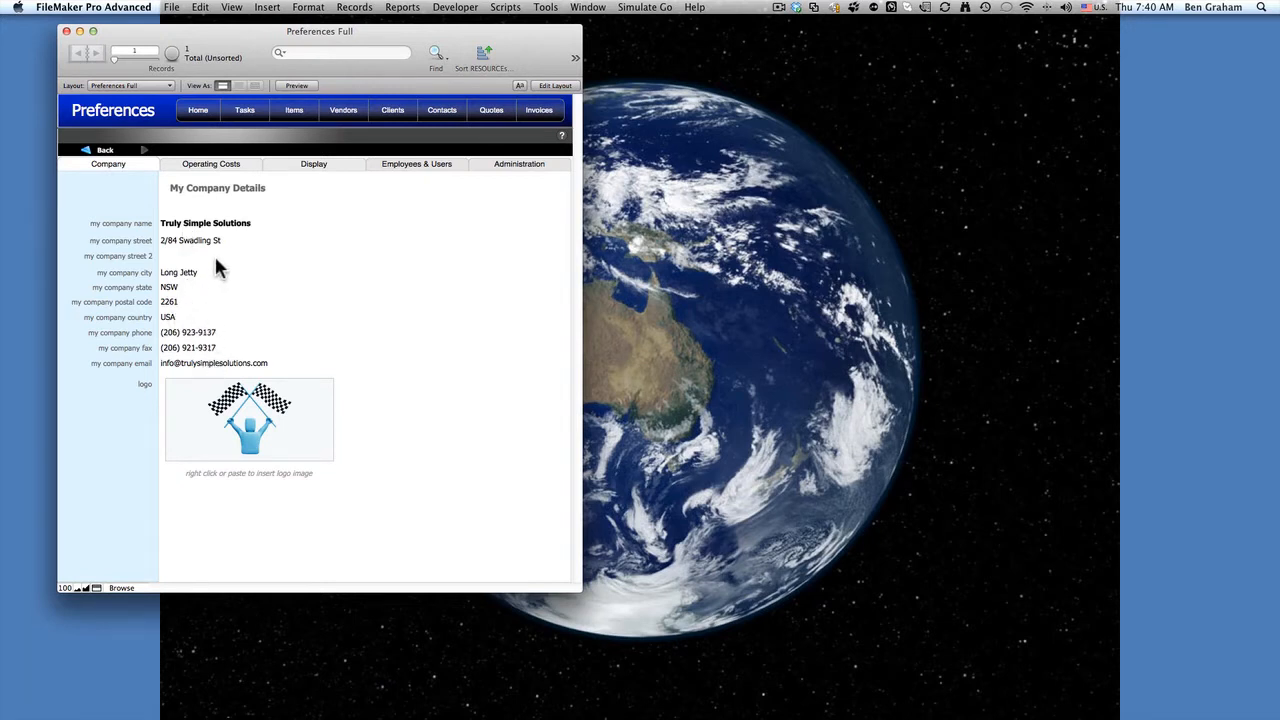
Show the Display preferences for tasks and move the Preferences window aside to make room for a second window.
{"action": "left_click", "coordinate": [313, 172]}
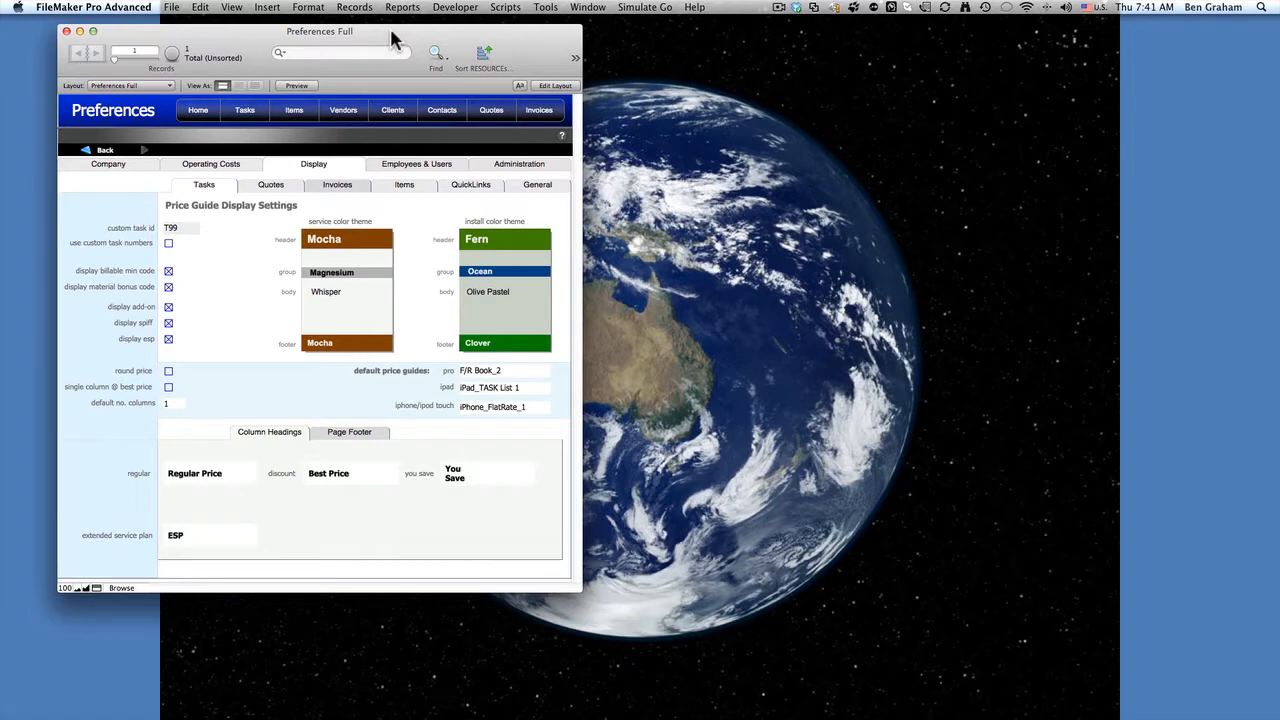
{"action": "left_click_drag", "start_coordinate": [392, 34], "coordinate": [1029, 38]}
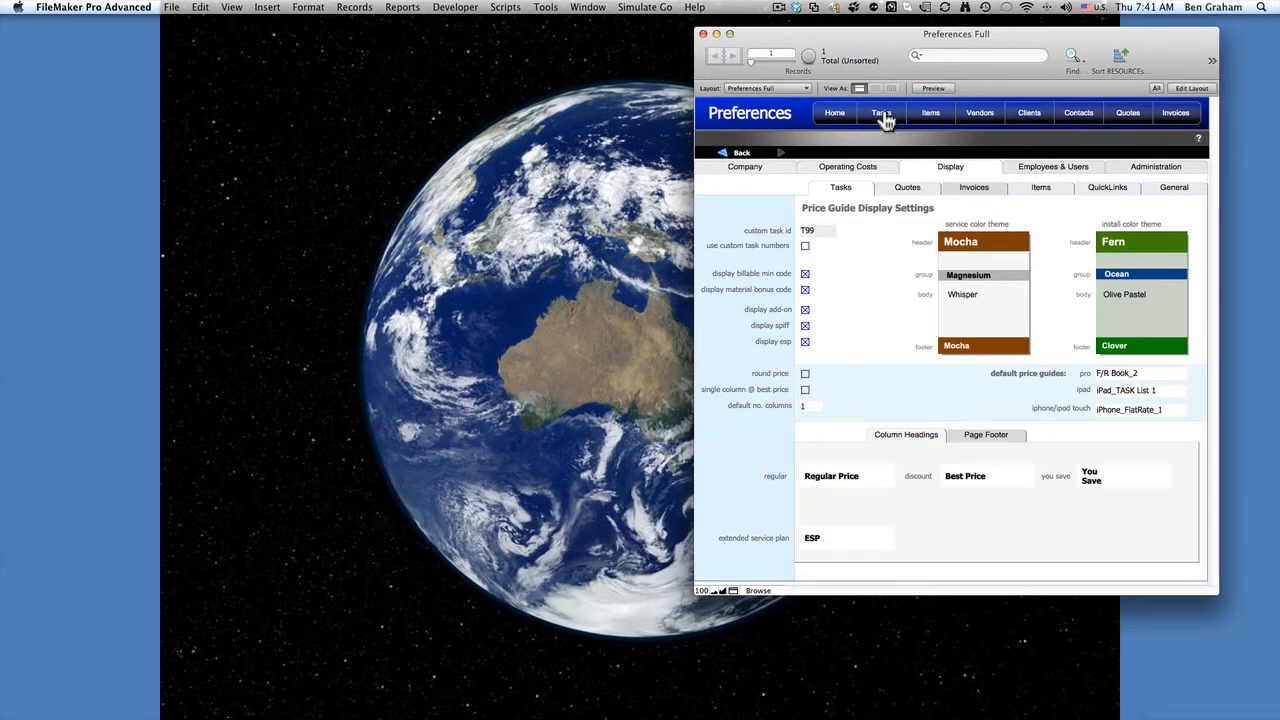
Open Tasks in a separate window, switch that window to Home, and place it beside the Preferences window.
{"action": "key", "text": "shift"}
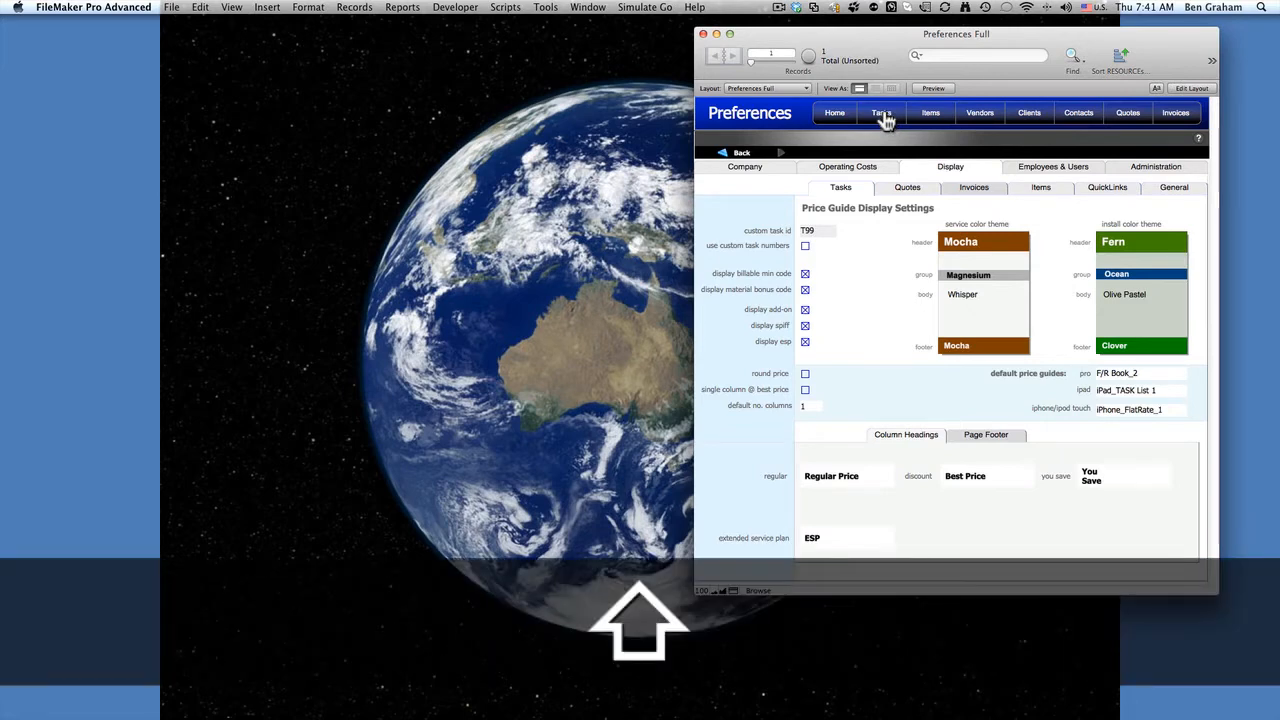
{"action": "left_click", "coordinate": [884, 116], "text": "shift"}
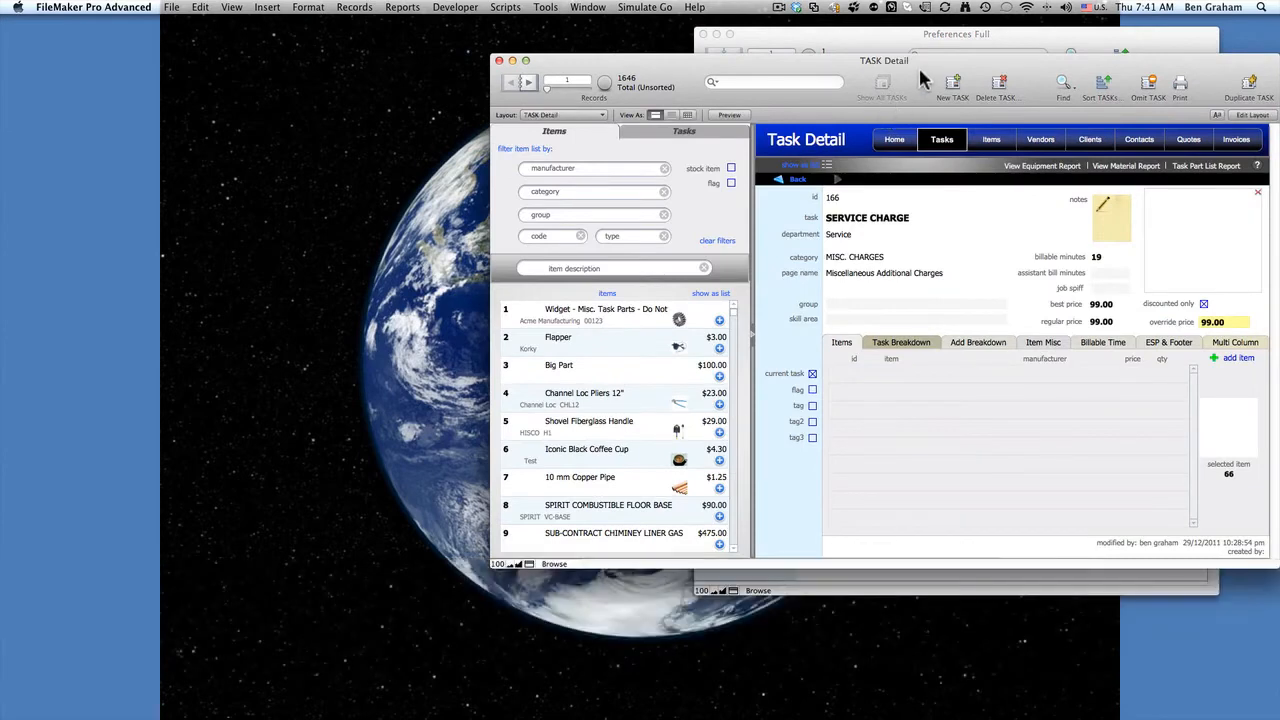
{"action": "left_click_drag", "start_coordinate": [920, 63], "coordinate": [541, 70]}
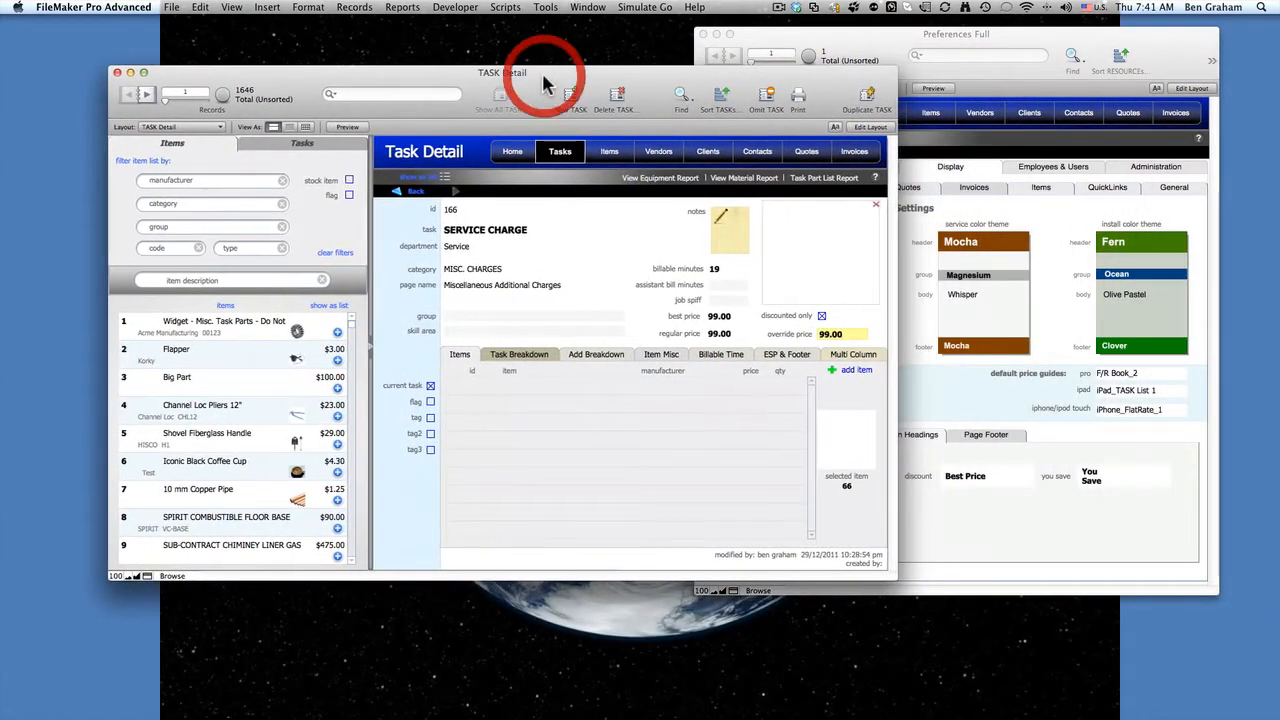
{"action": "left_click", "coordinate": [512, 156]}
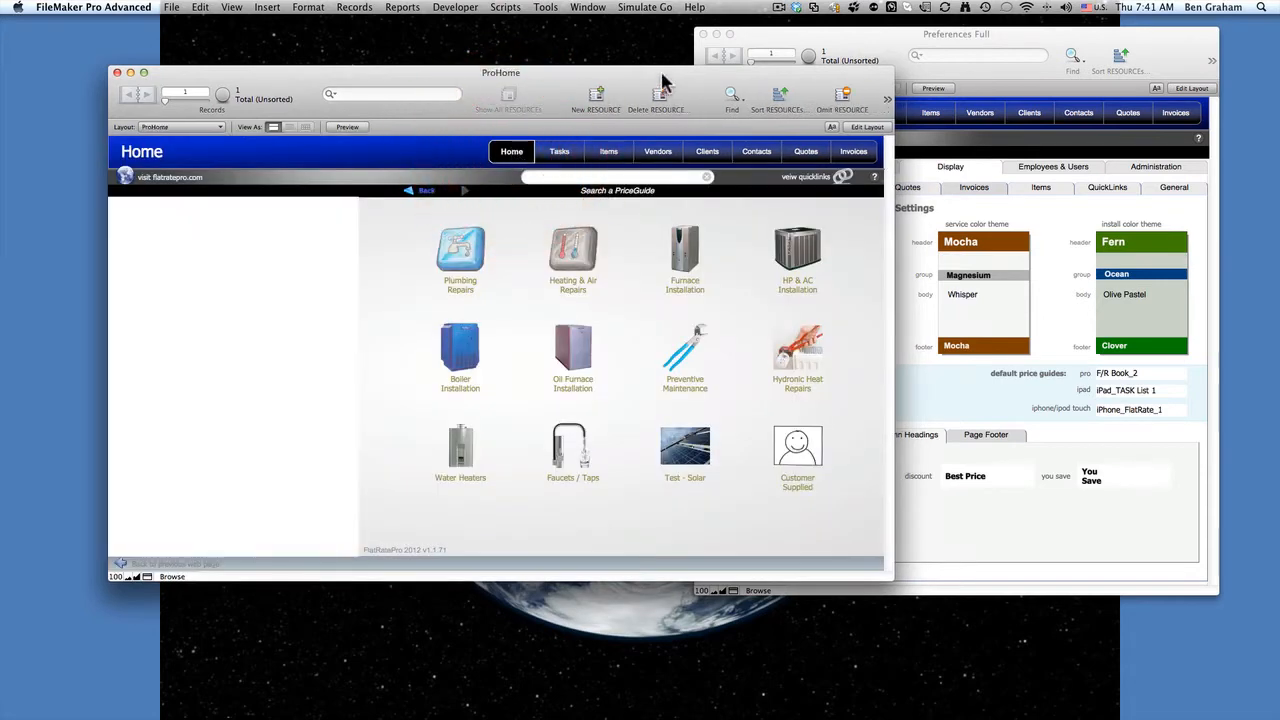
{"action": "left_click_drag", "start_coordinate": [640, 74], "coordinate": [503, 22]}
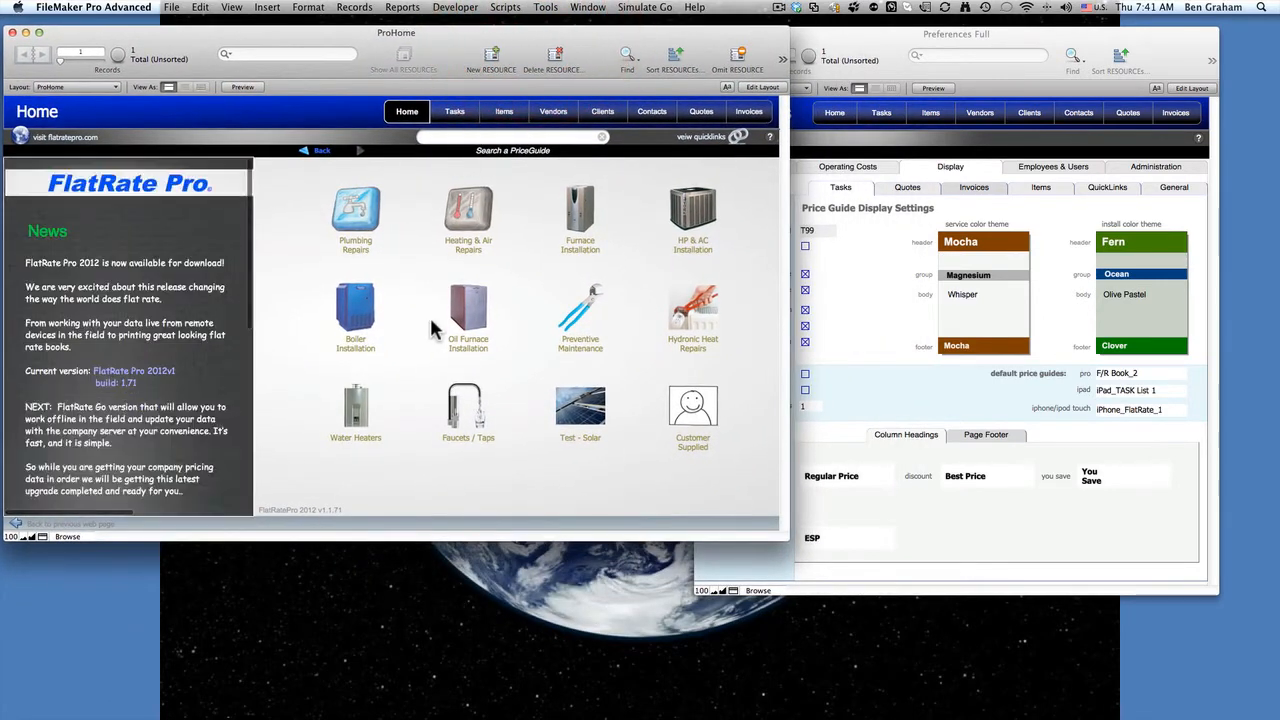
Open the Plumbing Repairs price guide for browsing at 150% zoom, widened to show all price columns, with the Preferences window beside it.
{"action": "left_click", "coordinate": [360, 212]}
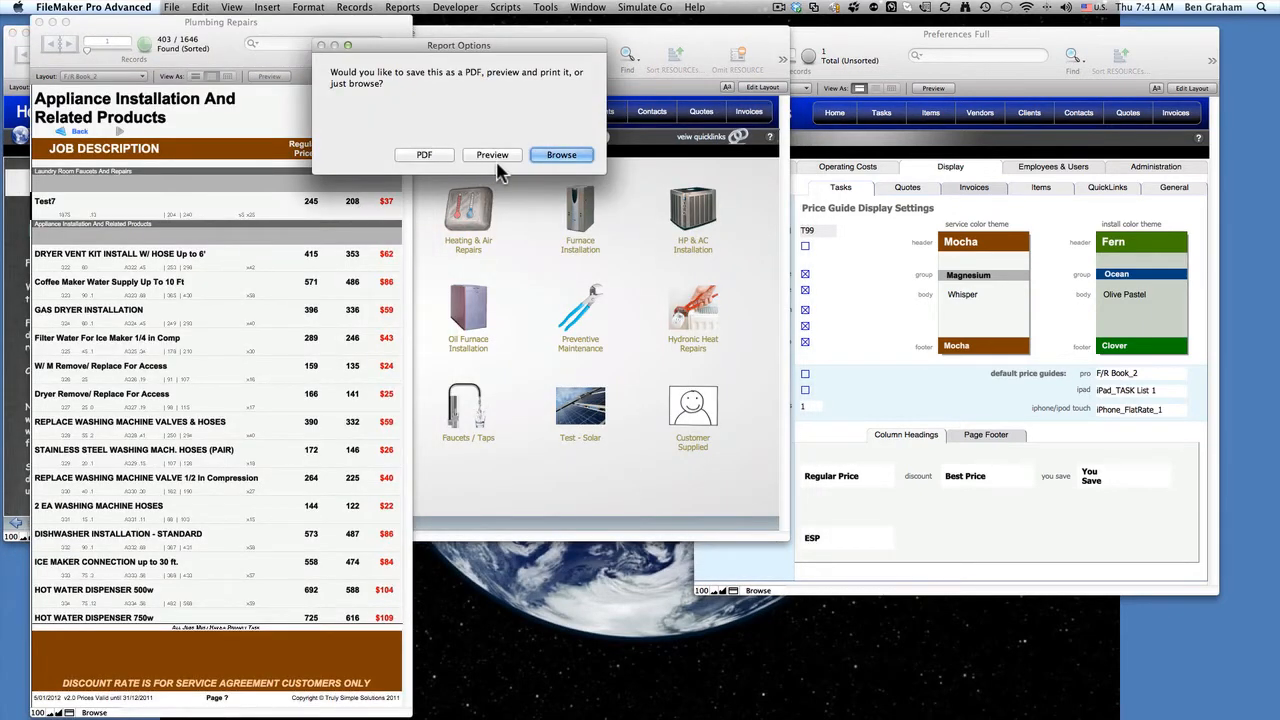
{"action": "left_click", "coordinate": [548, 158]}
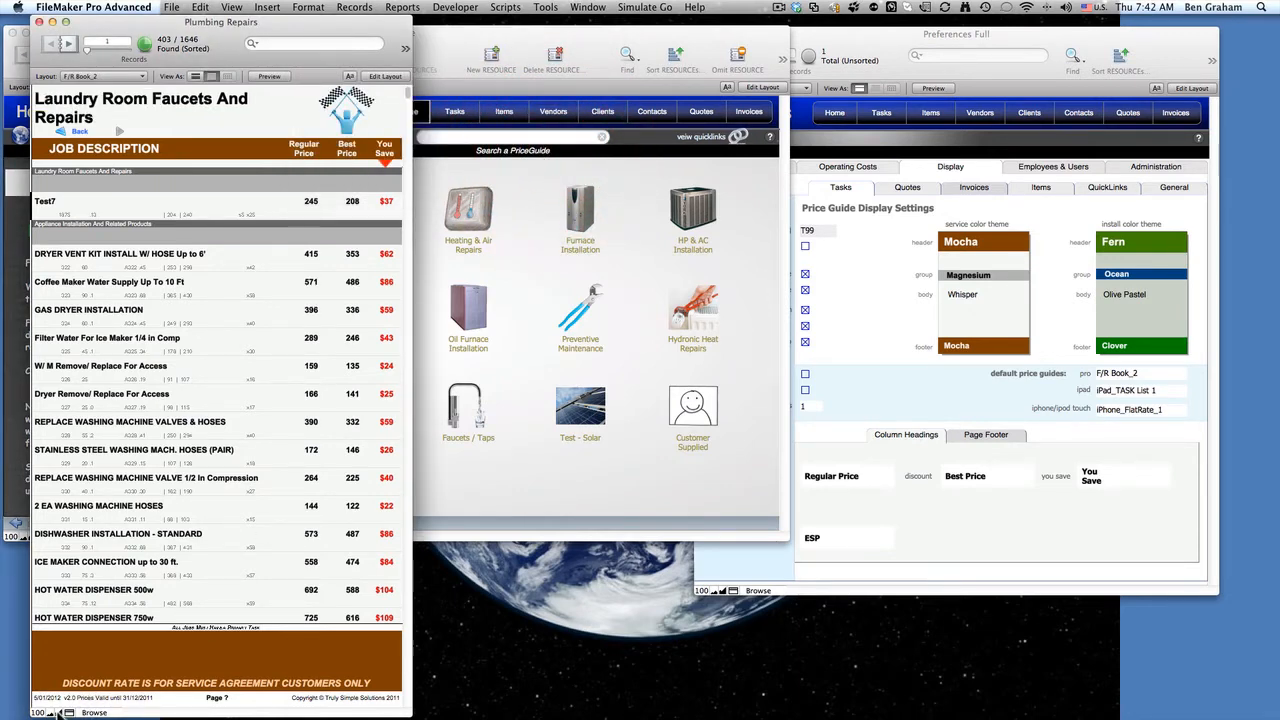
{"action": "left_click", "coordinate": [58, 713]}
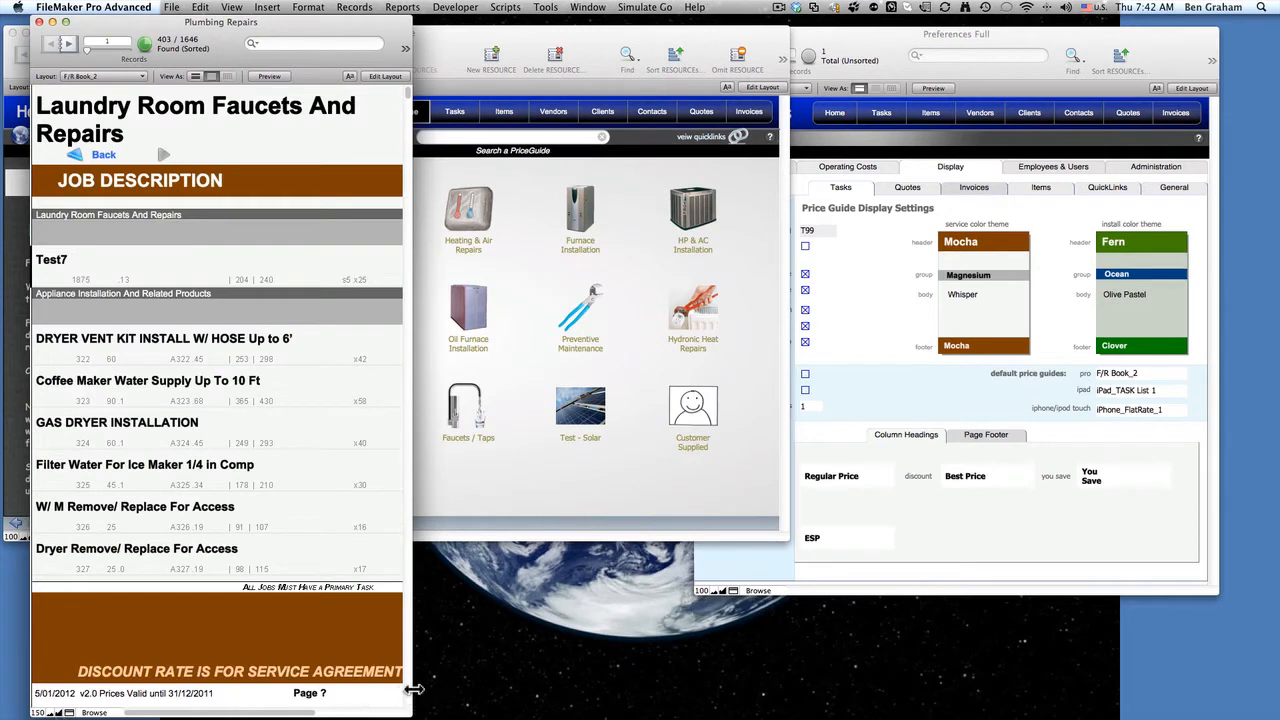
{"action": "left_click_drag", "start_coordinate": [412, 690], "coordinate": [622, 690]}
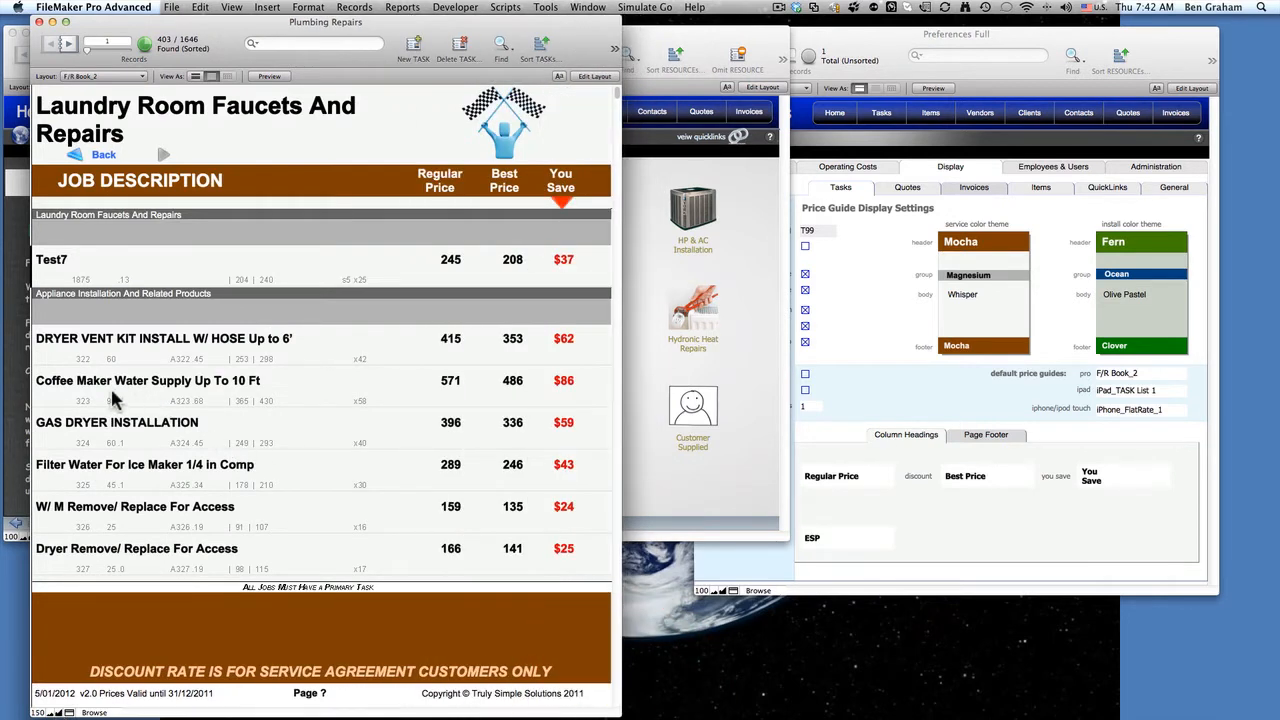
{"action": "left_click", "coordinate": [890, 45]}
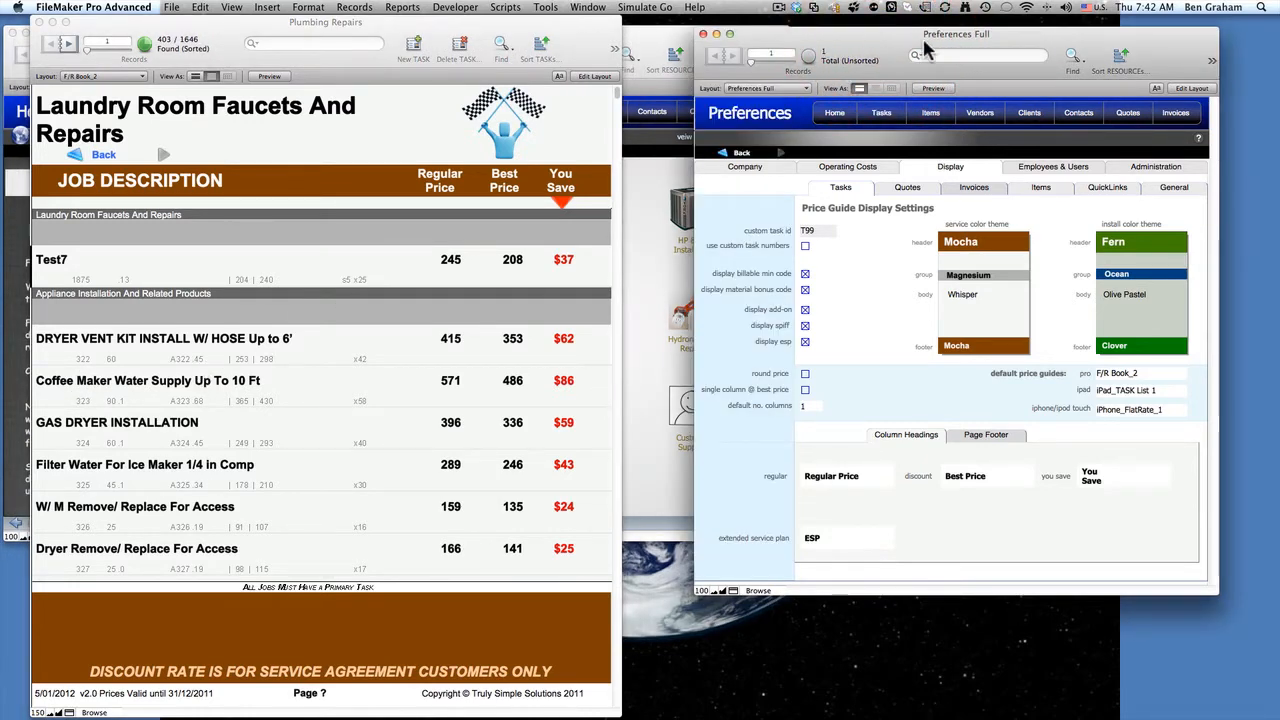
{"action": "left_click_drag", "start_coordinate": [935, 33], "coordinate": [896, 64]}
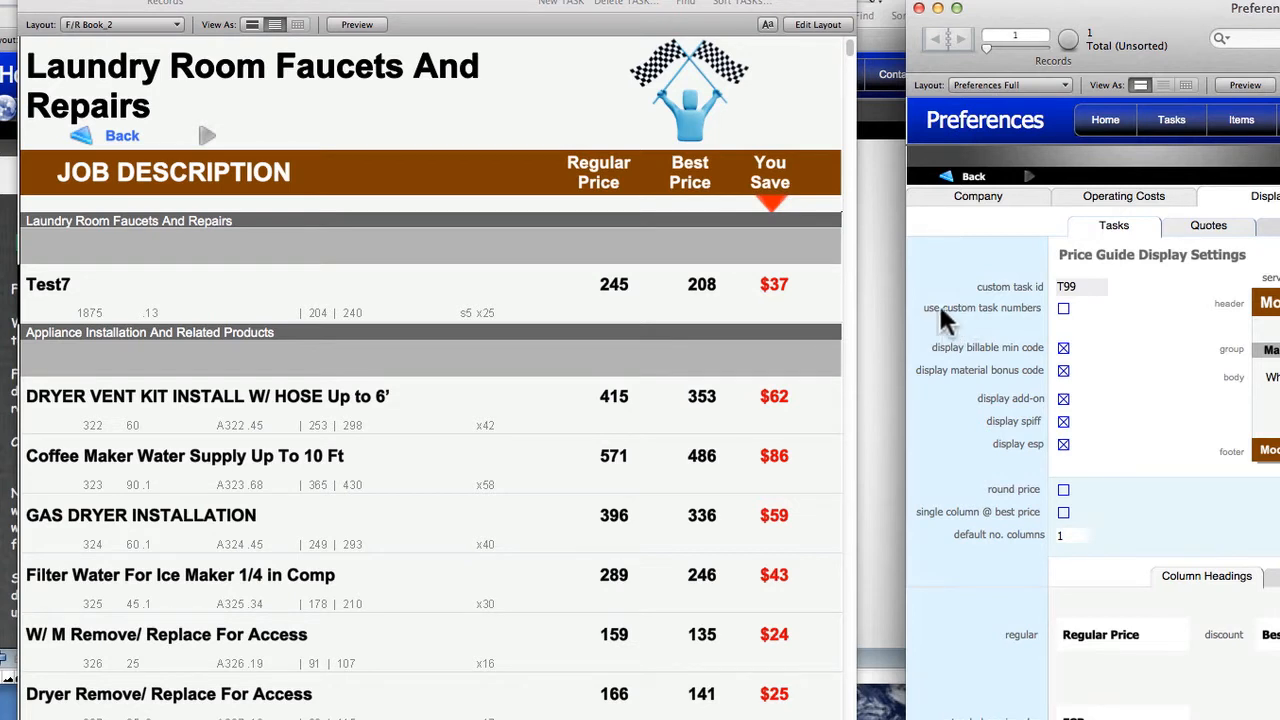
Toggle the use of custom task numbers on and off to compare the task codes in the price guide.
{"action": "left_click", "coordinate": [1063, 309]}
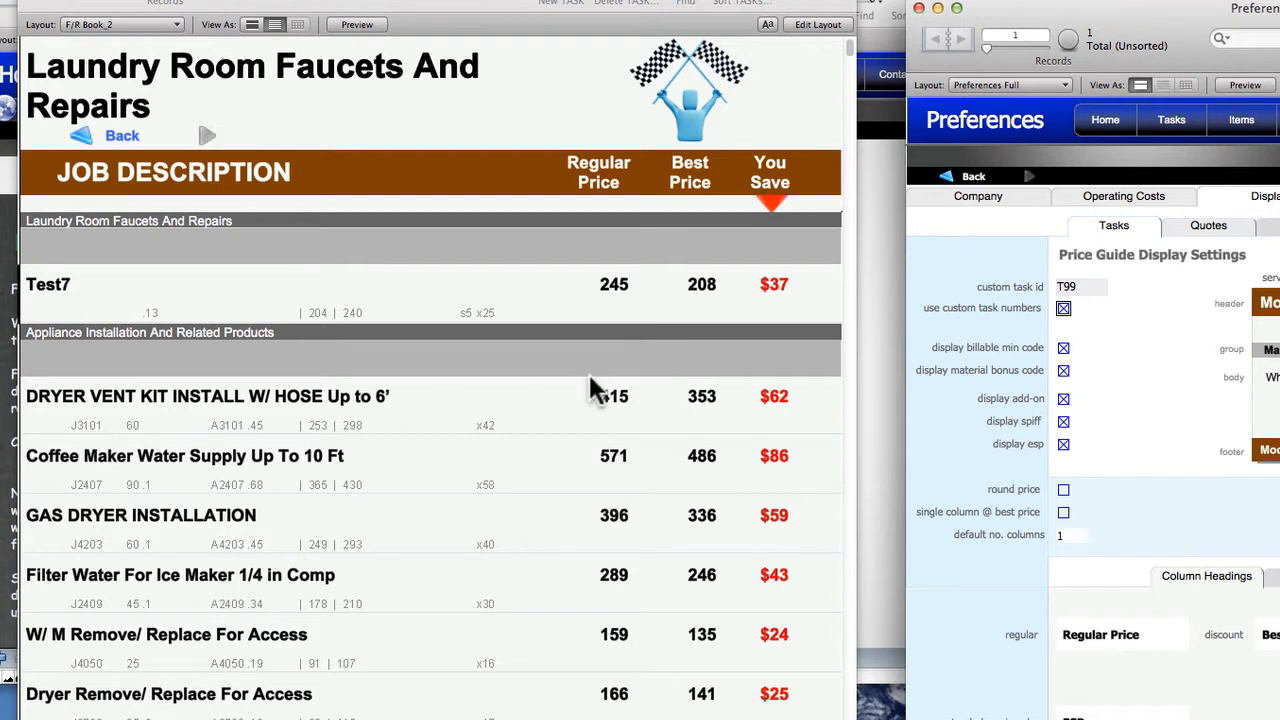
{"action": "left_click", "coordinate": [1063, 310]}
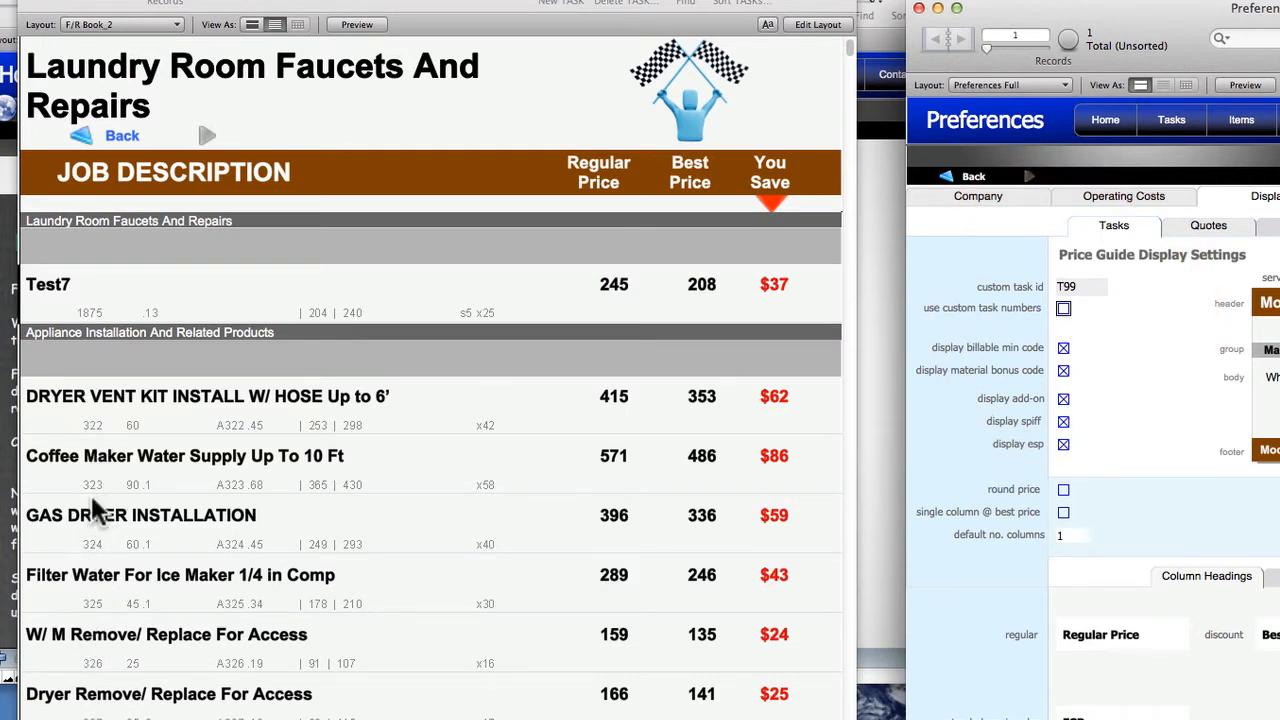
{"action": "left_click", "coordinate": [1063, 308]}
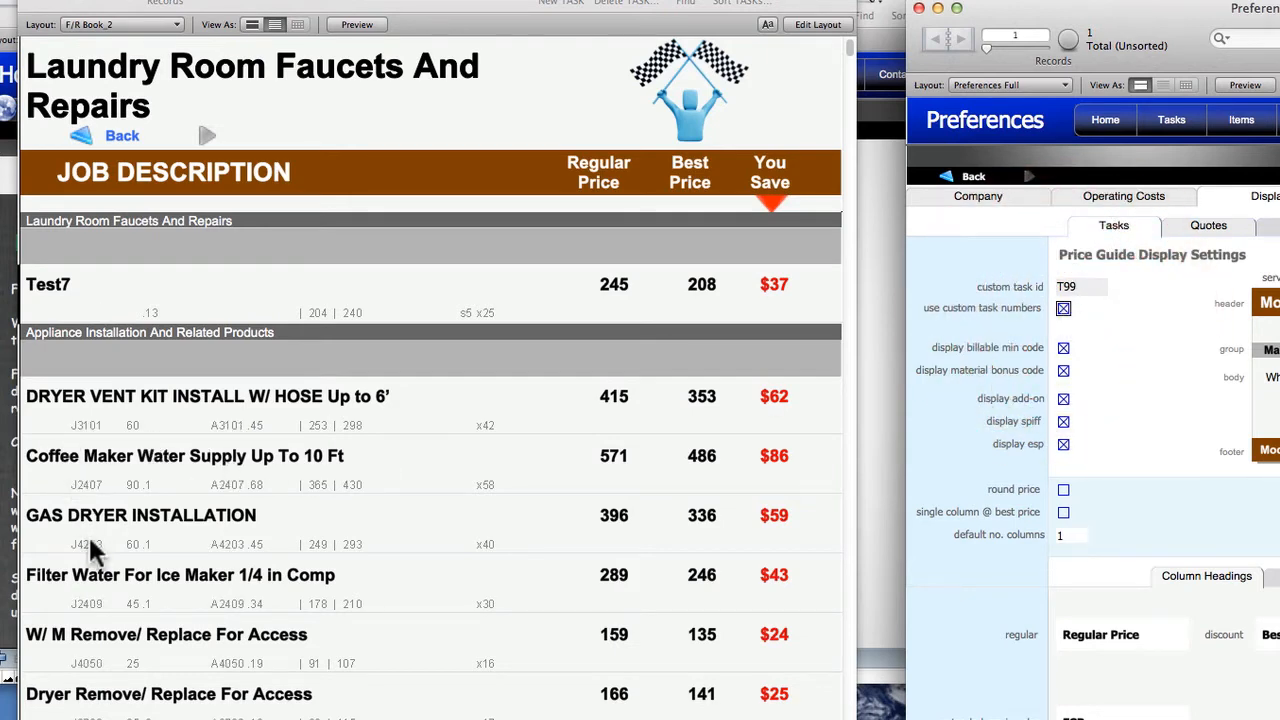
{"action": "scroll", "coordinate": [88, 540], "scroll_direction": "down", "scroll_amount": 2}
{"action": "scroll", "coordinate": [88, 553], "scroll_direction": "up", "scroll_amount": 2}
{"action": "left_click", "coordinate": [1063, 308]}
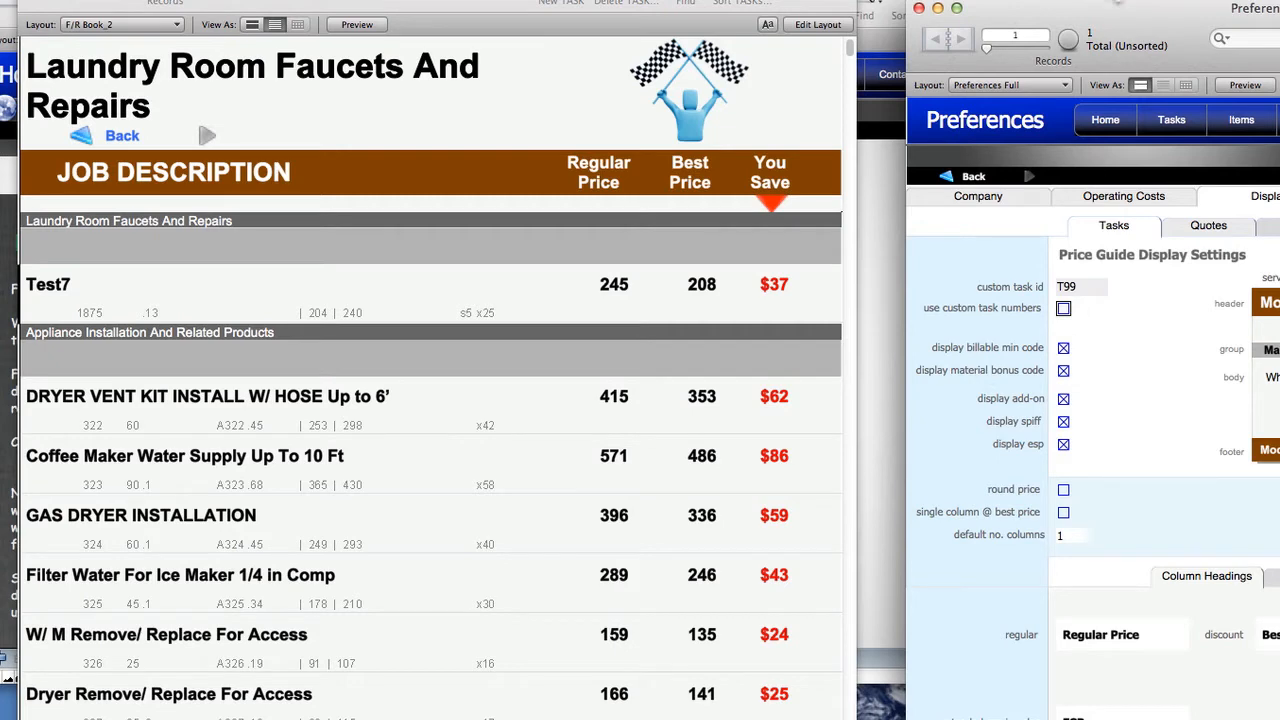
Turn off the material bonus code display, hiding and restoring the billable min code to compare both in the price guide.
{"action": "left_click_drag", "start_coordinate": [1131, 13], "coordinate": [546, 103]}
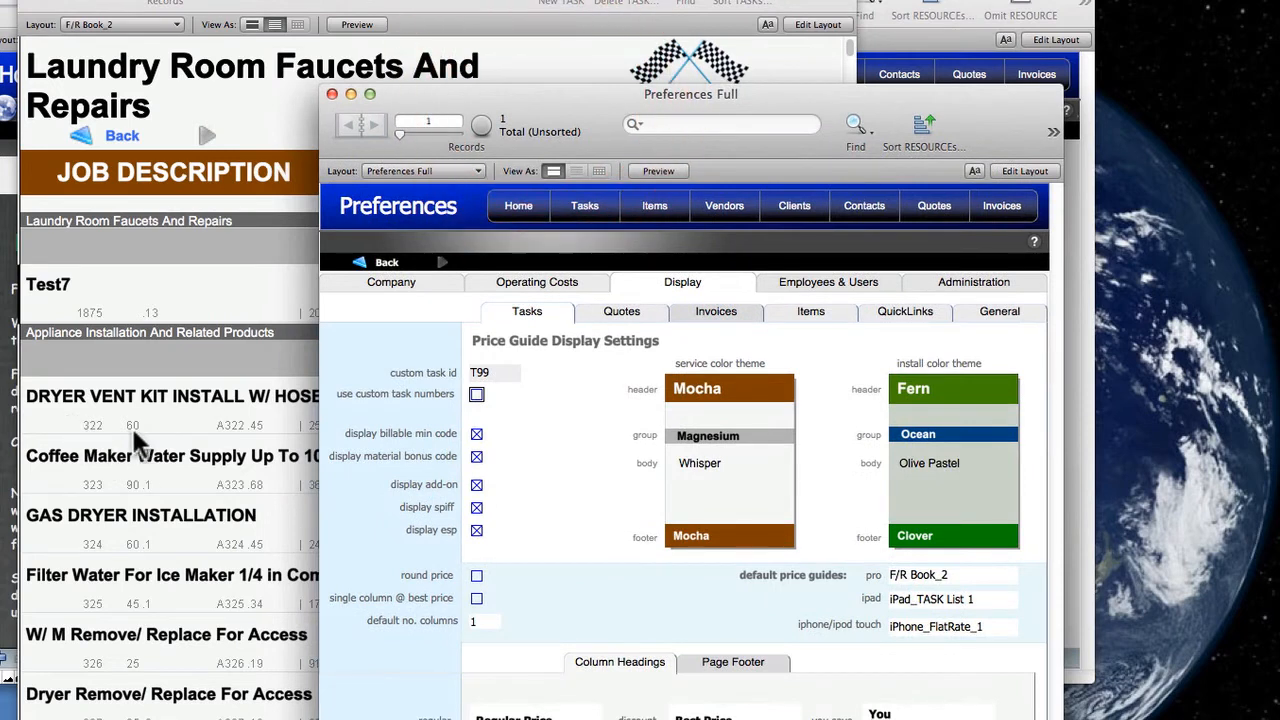
{"action": "left_click", "coordinate": [476, 434]}
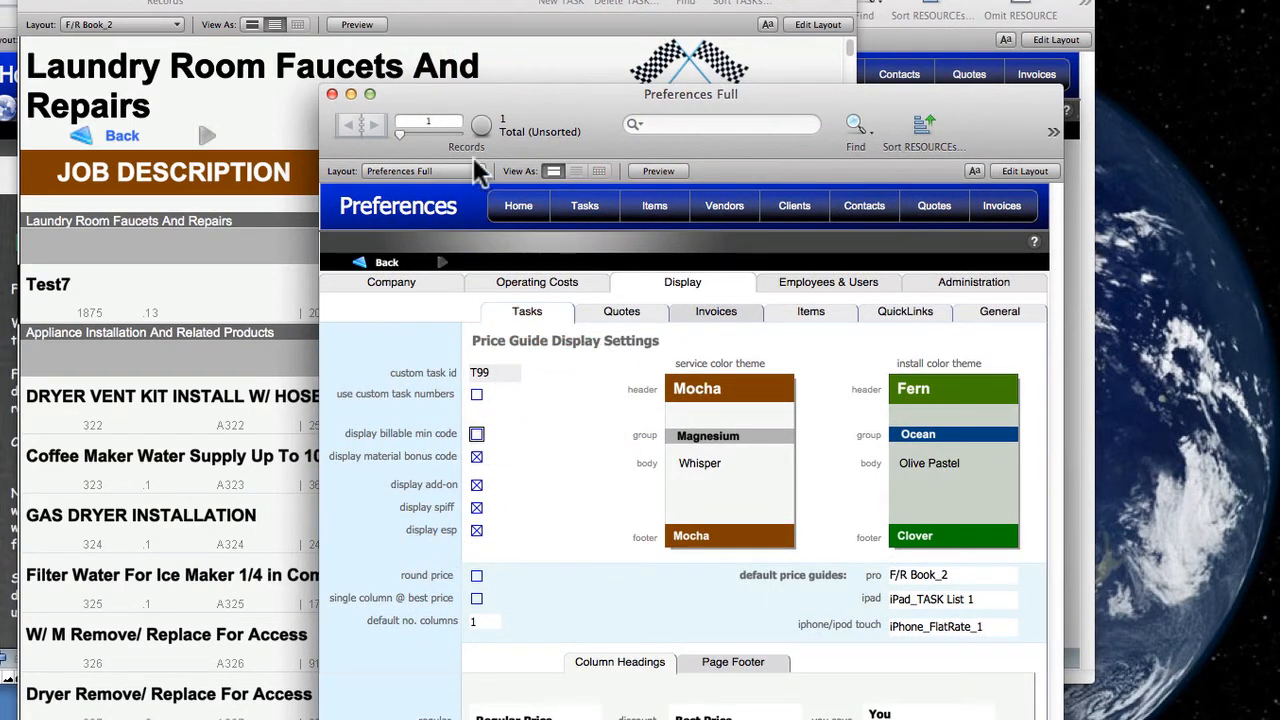
{"action": "left_click_drag", "start_coordinate": [504, 86], "coordinate": [603, 77]}
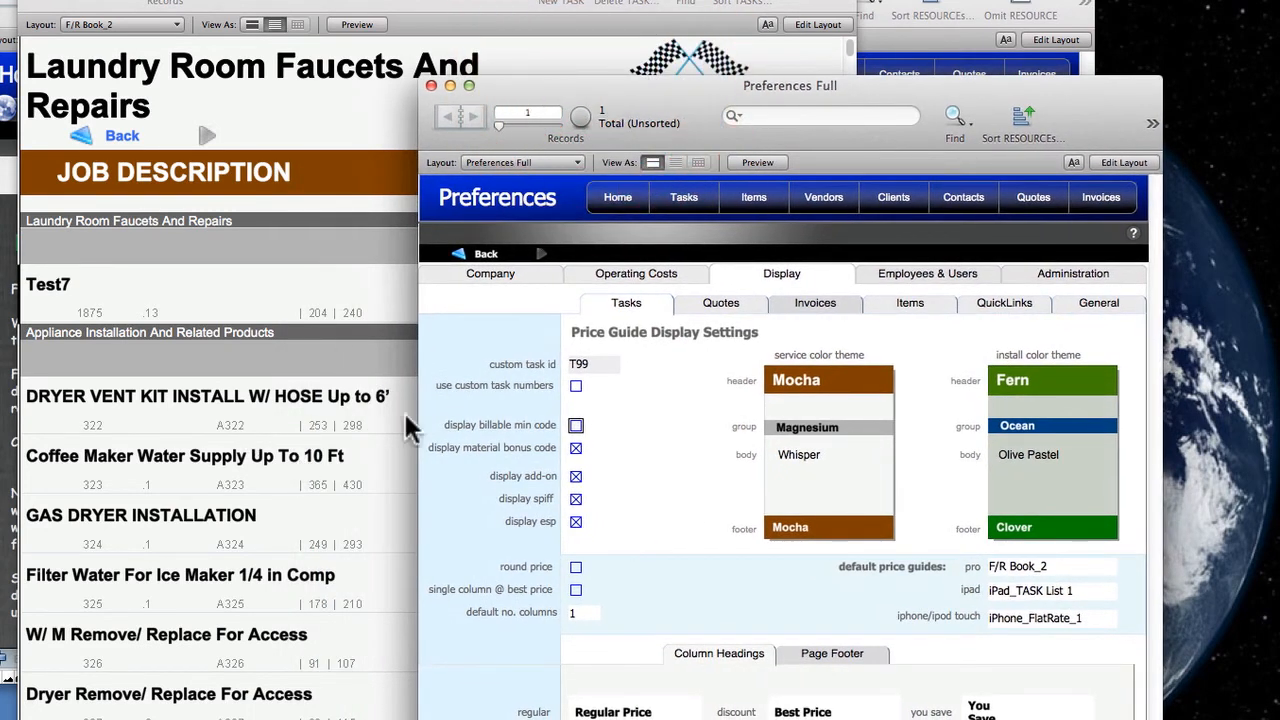
{"action": "left_click", "coordinate": [575, 428]}
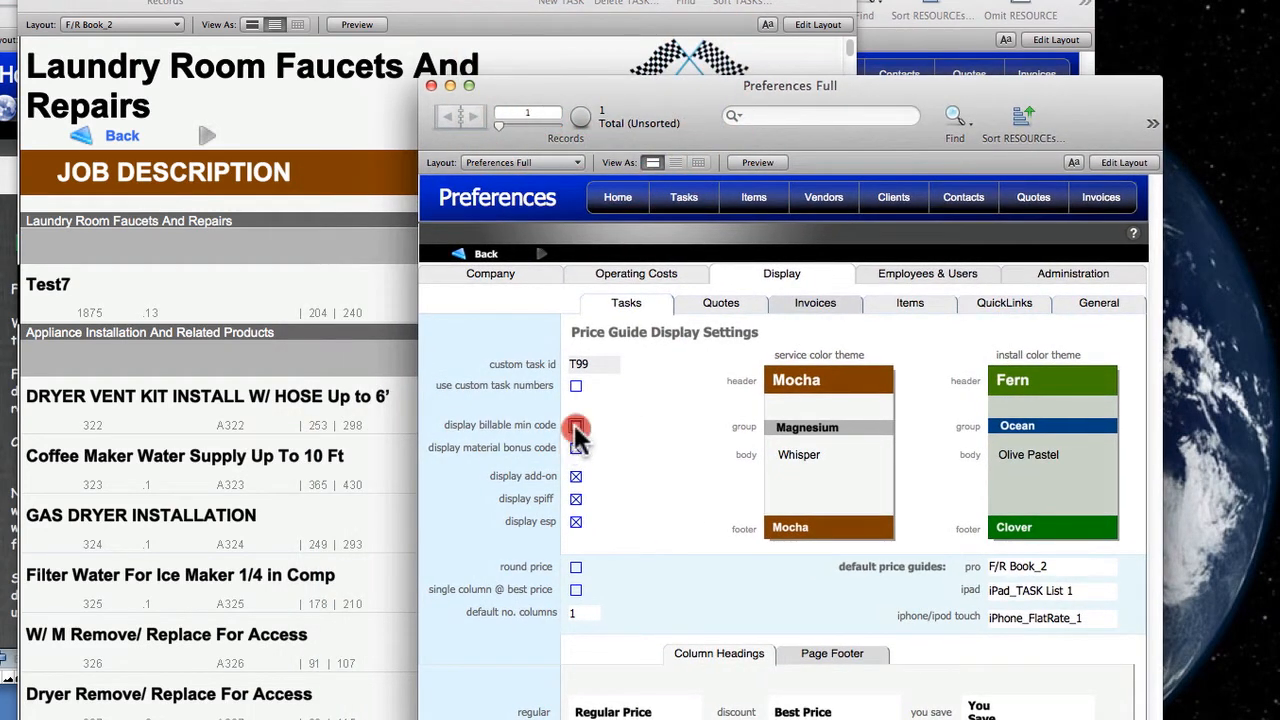
{"action": "left_click", "coordinate": [575, 428]}
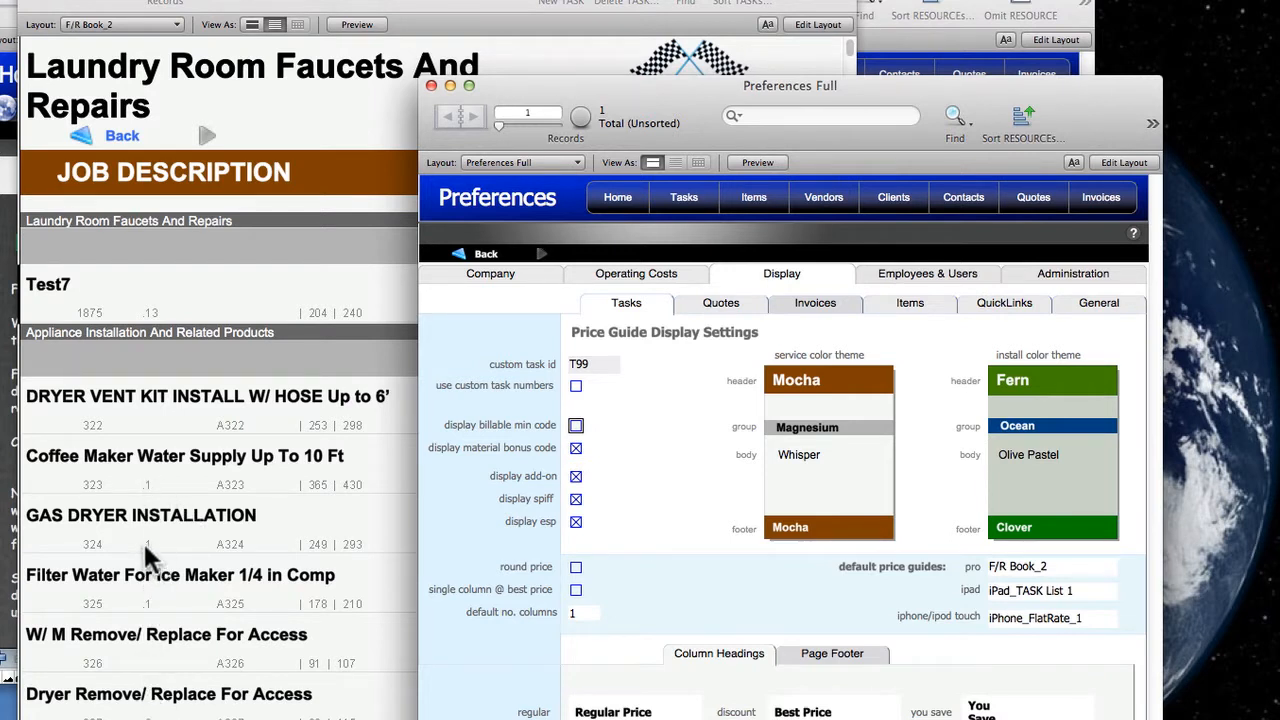
{"action": "left_click", "coordinate": [575, 448]}
{"action": "left_click", "coordinate": [576, 426]}
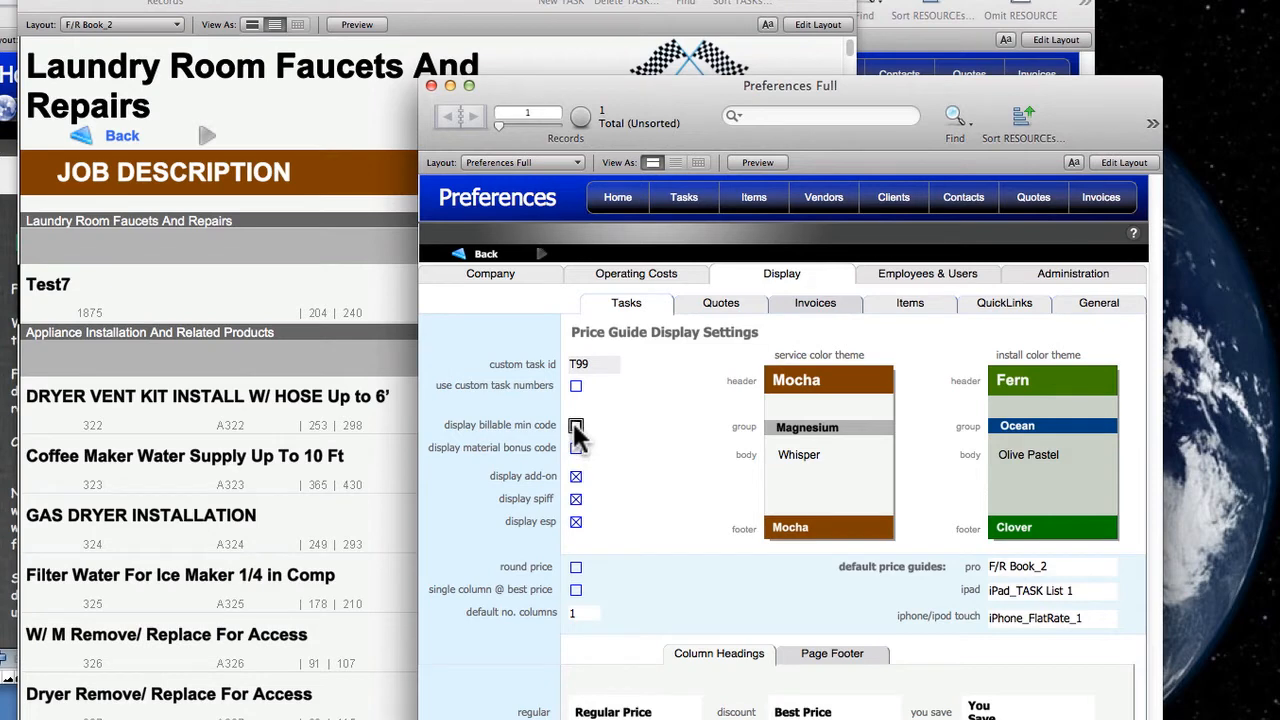
Toggle the add-on display off and on, and custom task numbers on and off, to compare the price guide's codes.
{"action": "left_click", "coordinate": [574, 476]}
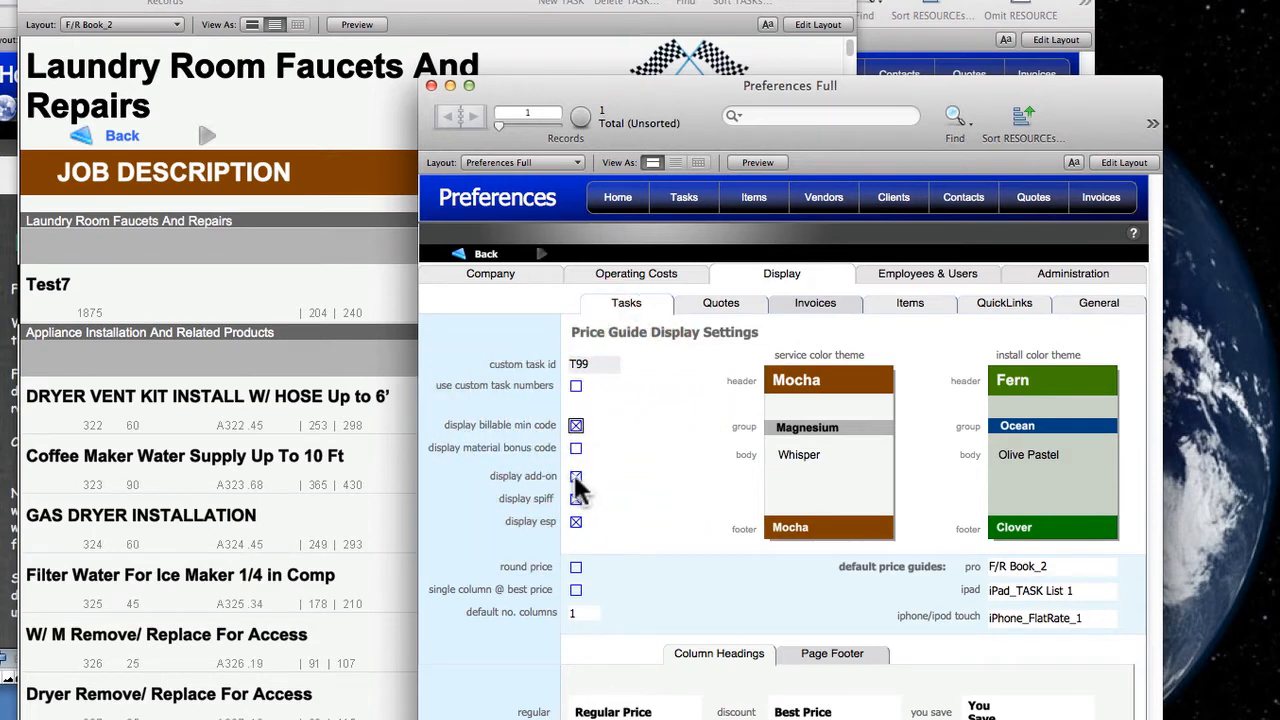
{"action": "left_click", "coordinate": [575, 477]}
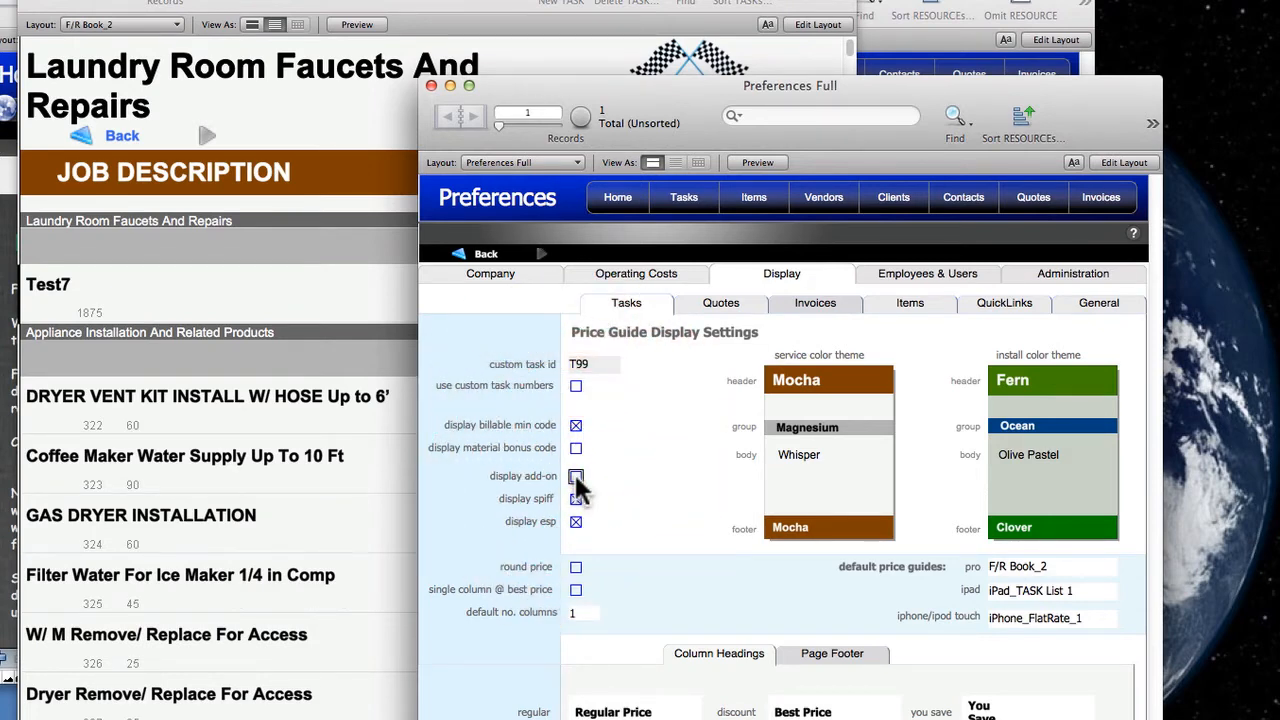
{"action": "left_click", "coordinate": [575, 476]}
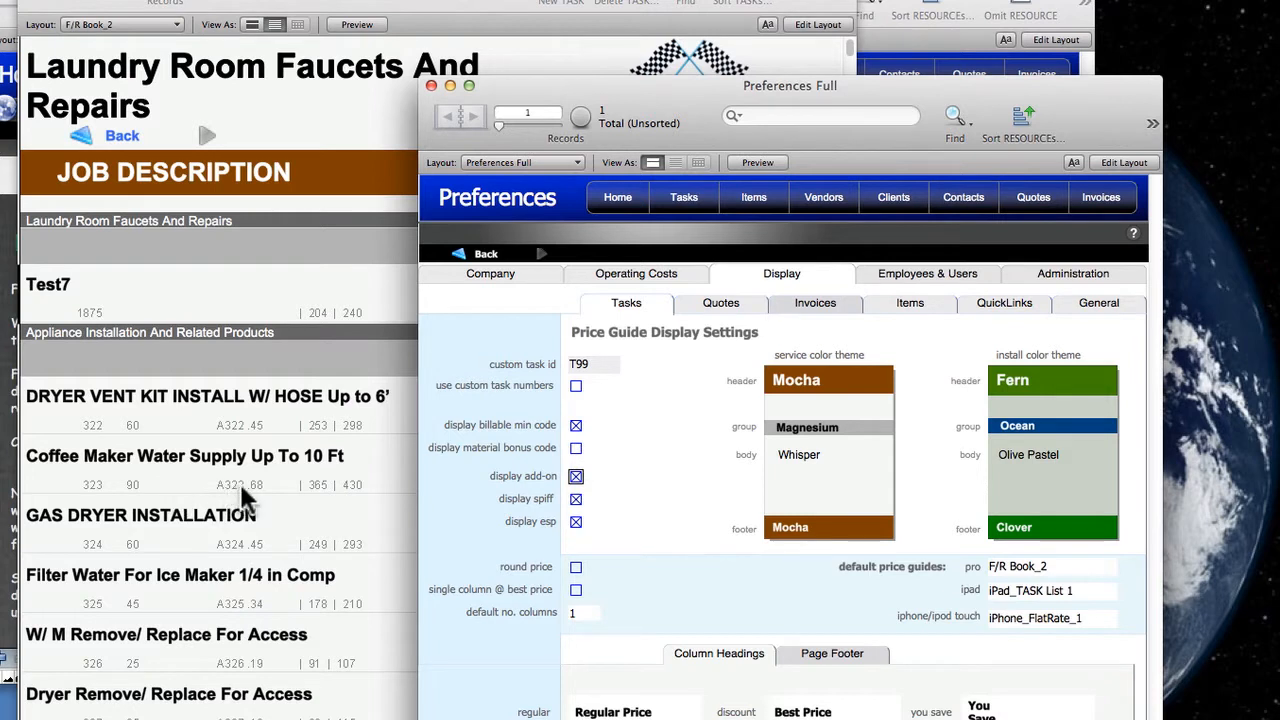
{"action": "left_click", "coordinate": [576, 387]}
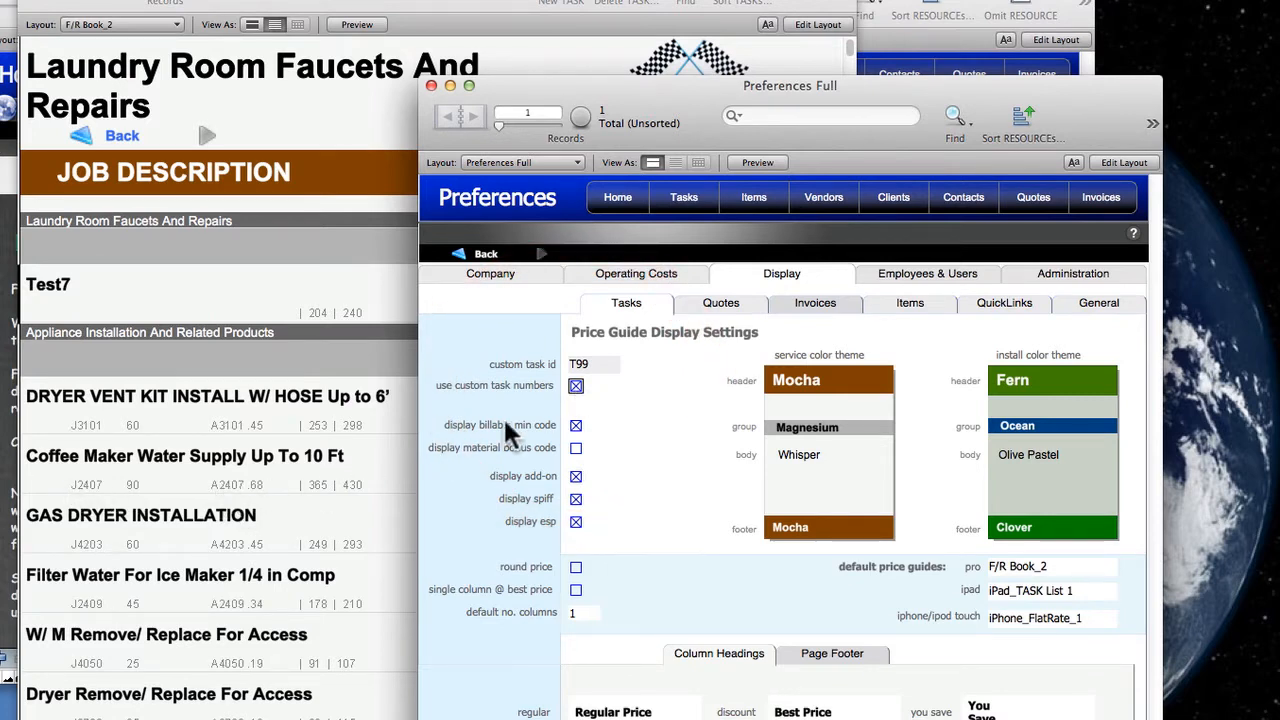
{"action": "left_click", "coordinate": [576, 387]}
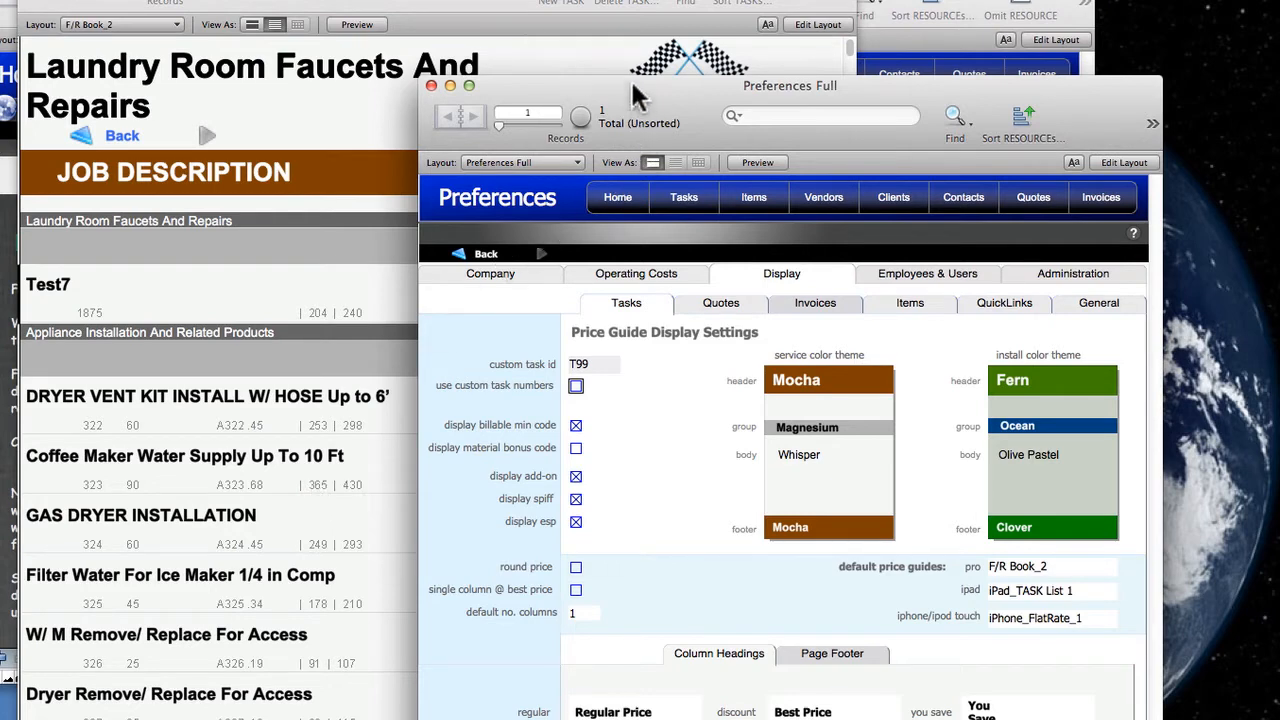
Toggle the esp display off and on to compare the price guide rows, and move the Preferences window clear of them.
{"action": "left_click_drag", "start_coordinate": [636, 97], "coordinate": [1090, 96]}
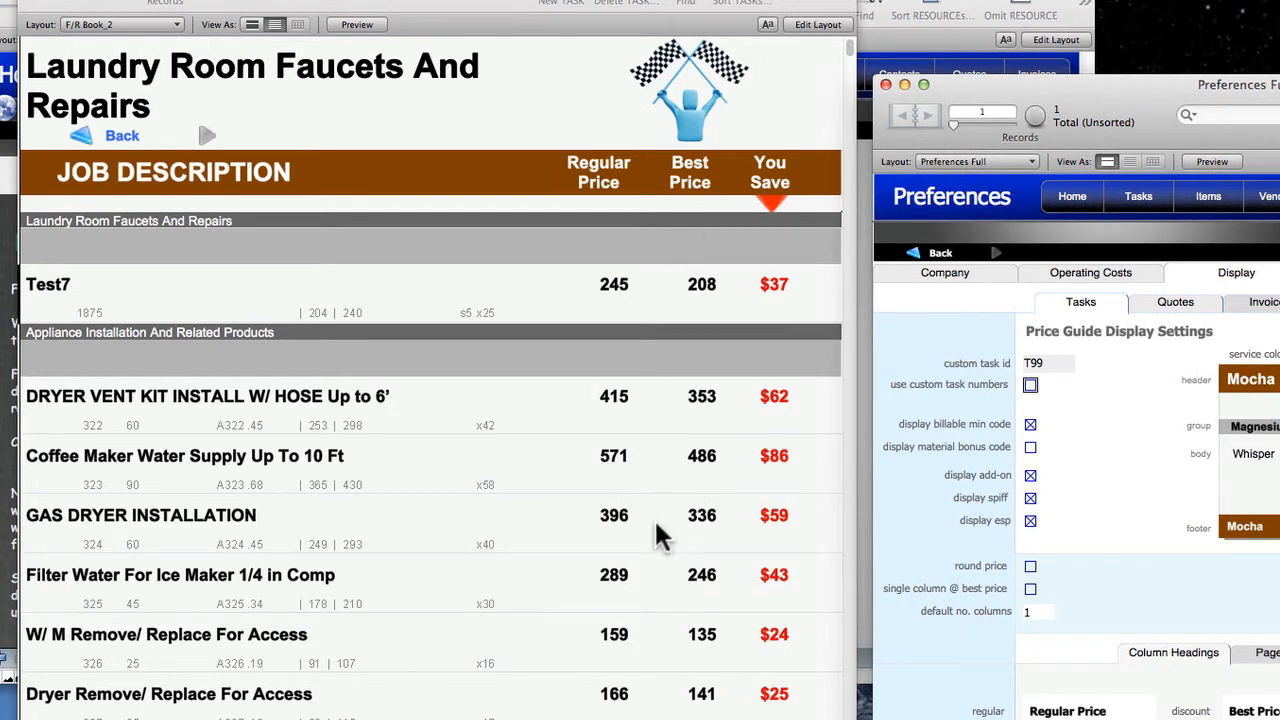
{"action": "left_click_drag", "start_coordinate": [1125, 87], "coordinate": [793, 80]}
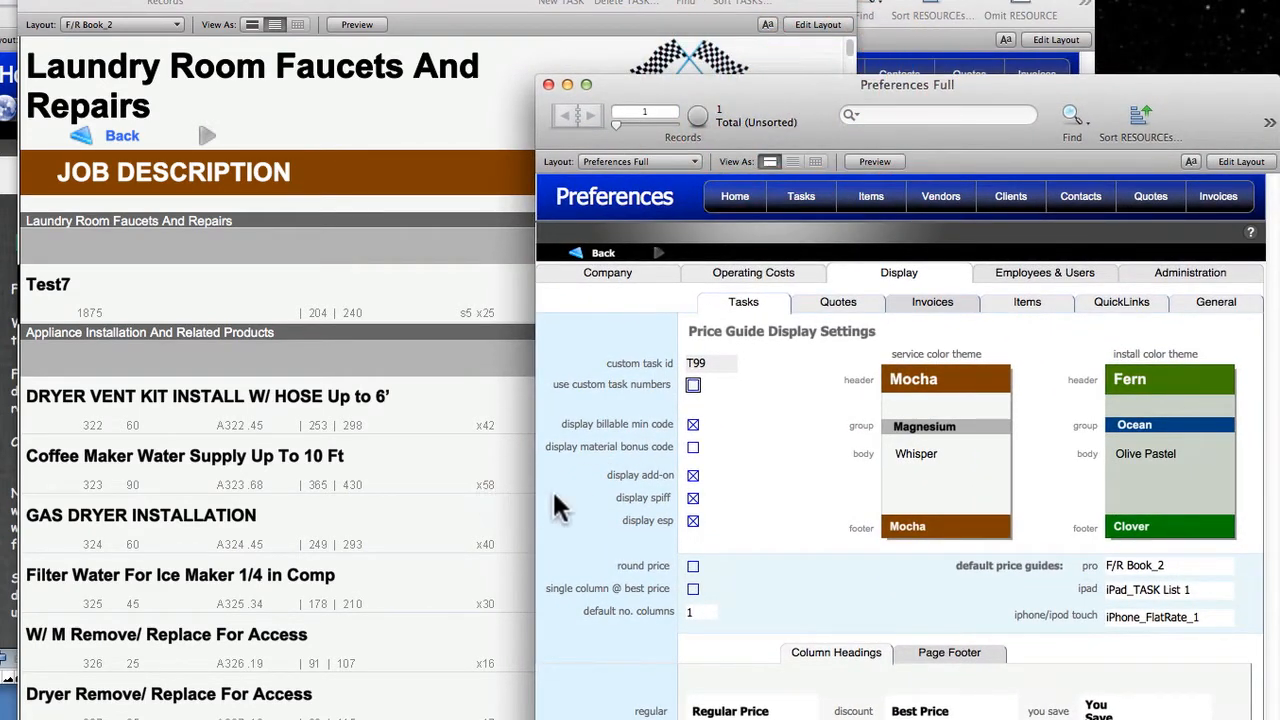
{"action": "left_click", "coordinate": [693, 521]}
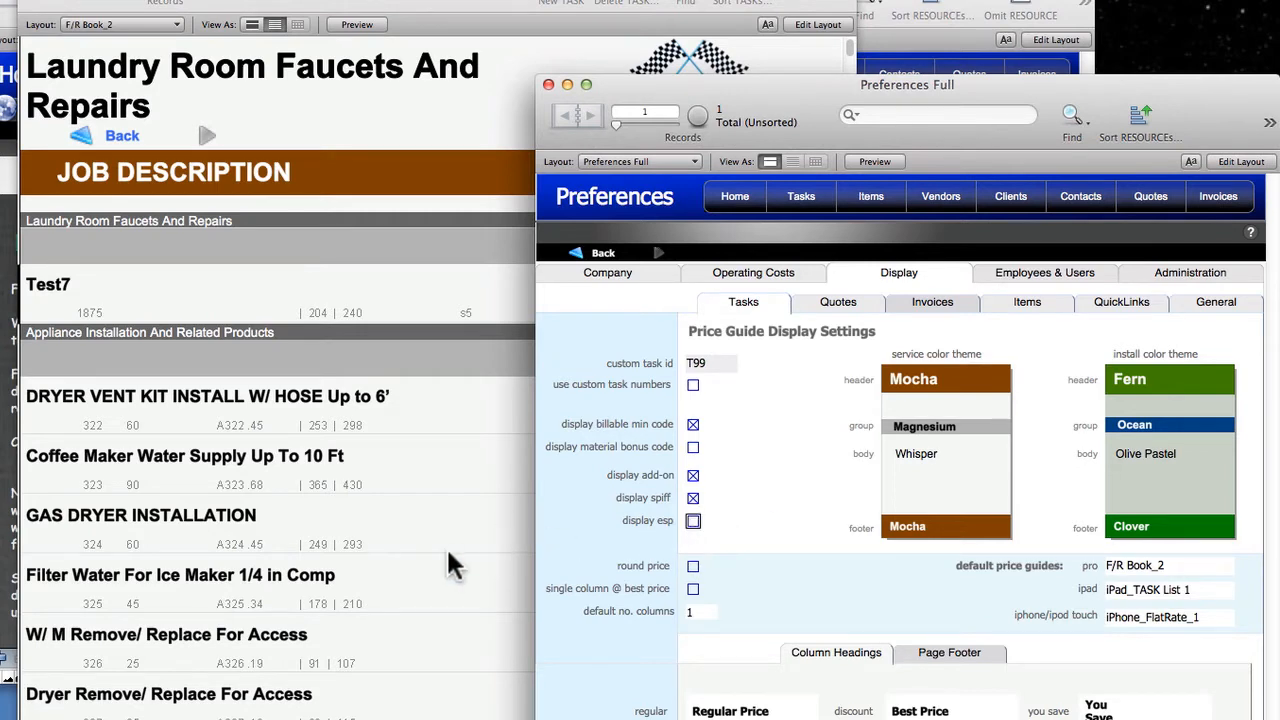
{"action": "scroll", "coordinate": [446, 546], "scroll_direction": "down", "scroll_amount": 15}
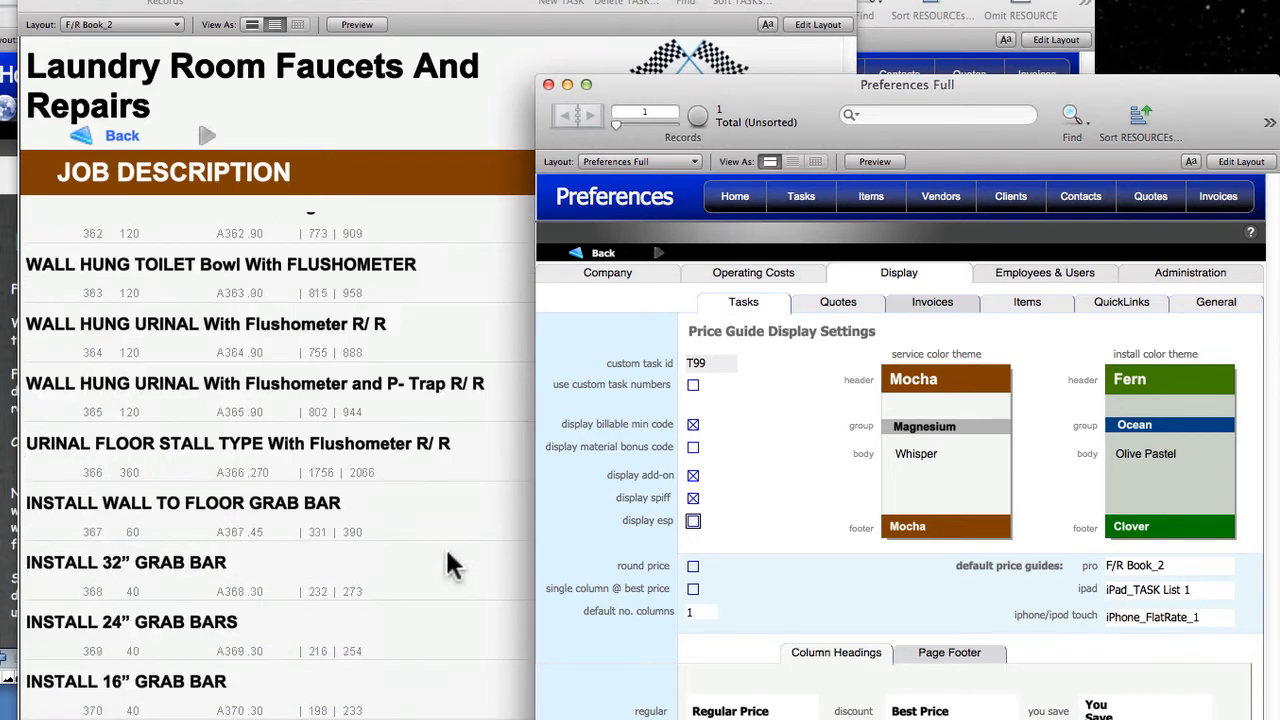
{"action": "scroll", "coordinate": [445, 546], "scroll_direction": "up", "scroll_amount": 12}
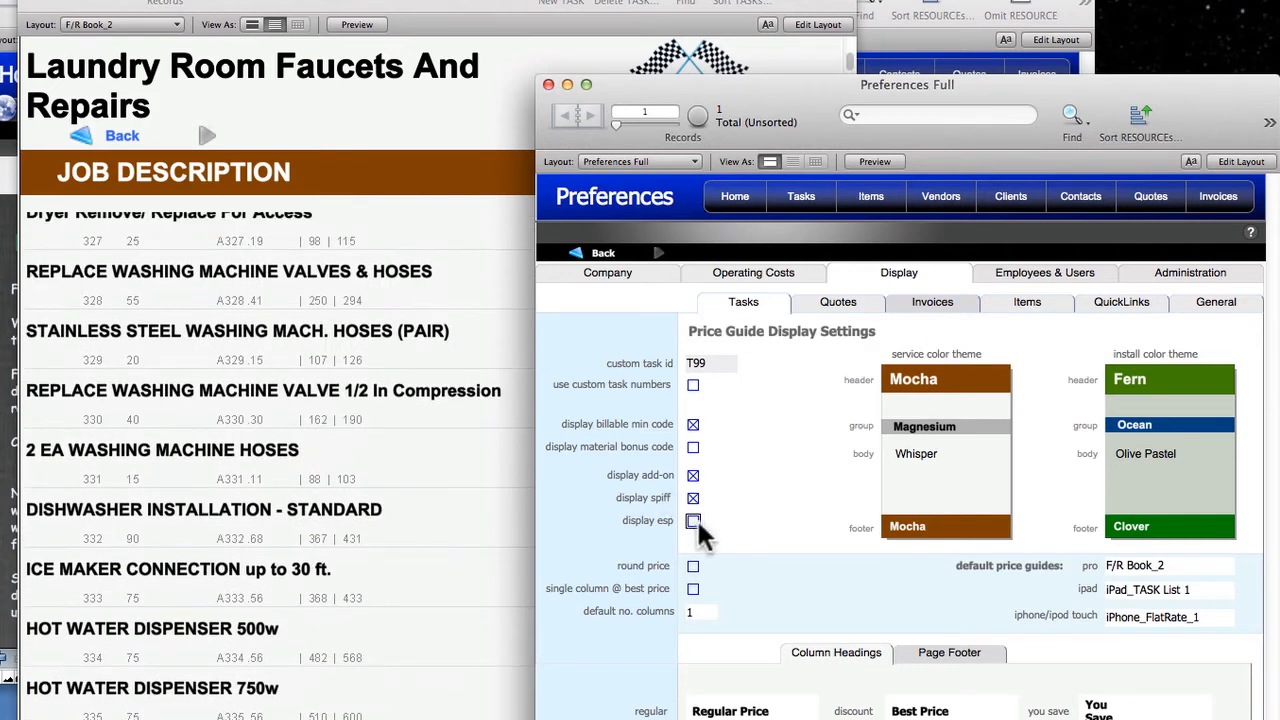
{"action": "left_click", "coordinate": [693, 521]}
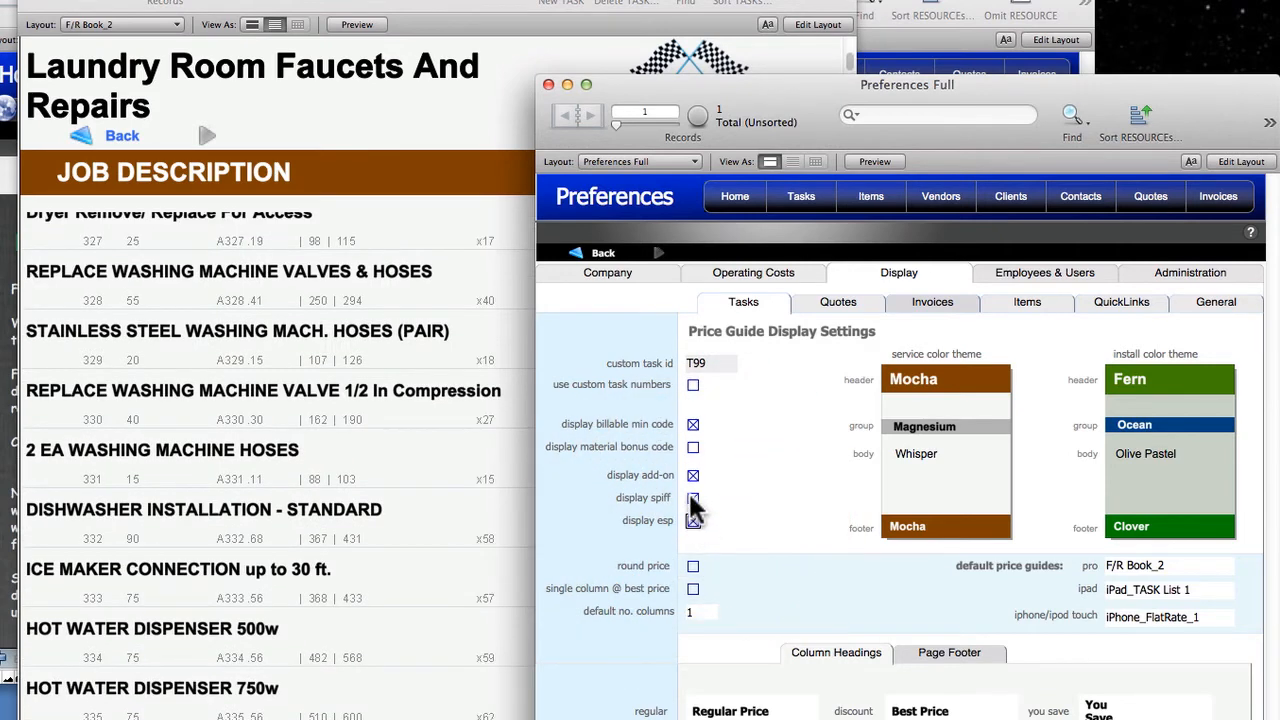
{"action": "left_click_drag", "start_coordinate": [722, 82], "coordinate": [1207, 91]}
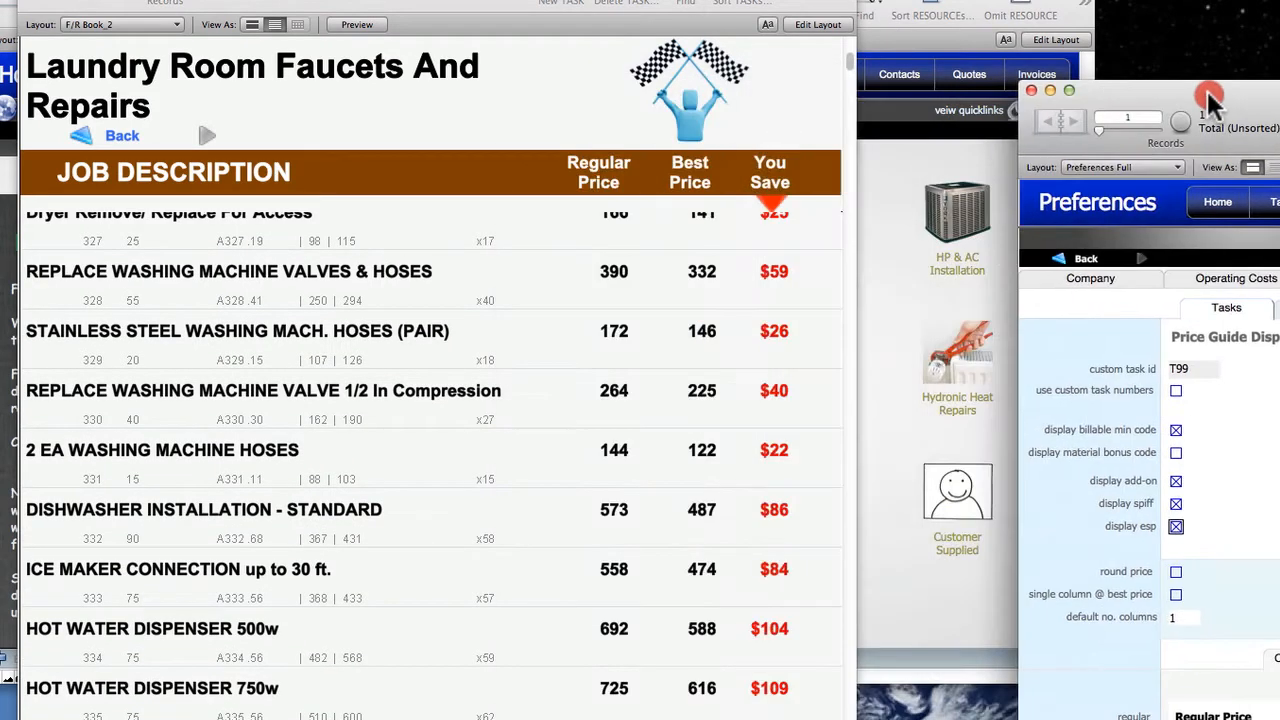
Switch to the task detail layout and find every task with a job spiff, using * as the criterion.
{"action": "left_click", "coordinate": [137, 24]}
{"action": "mouse_move", "coordinate": [126, 163]}
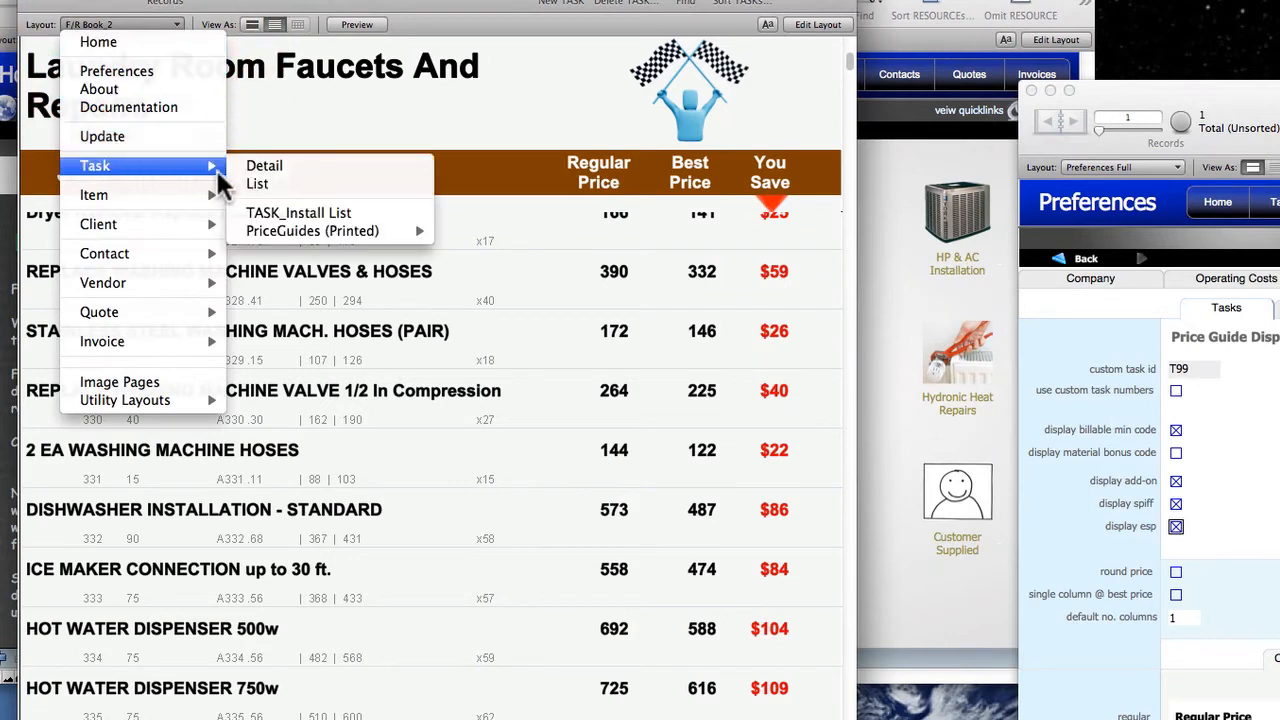
{"action": "left_click", "coordinate": [258, 167]}
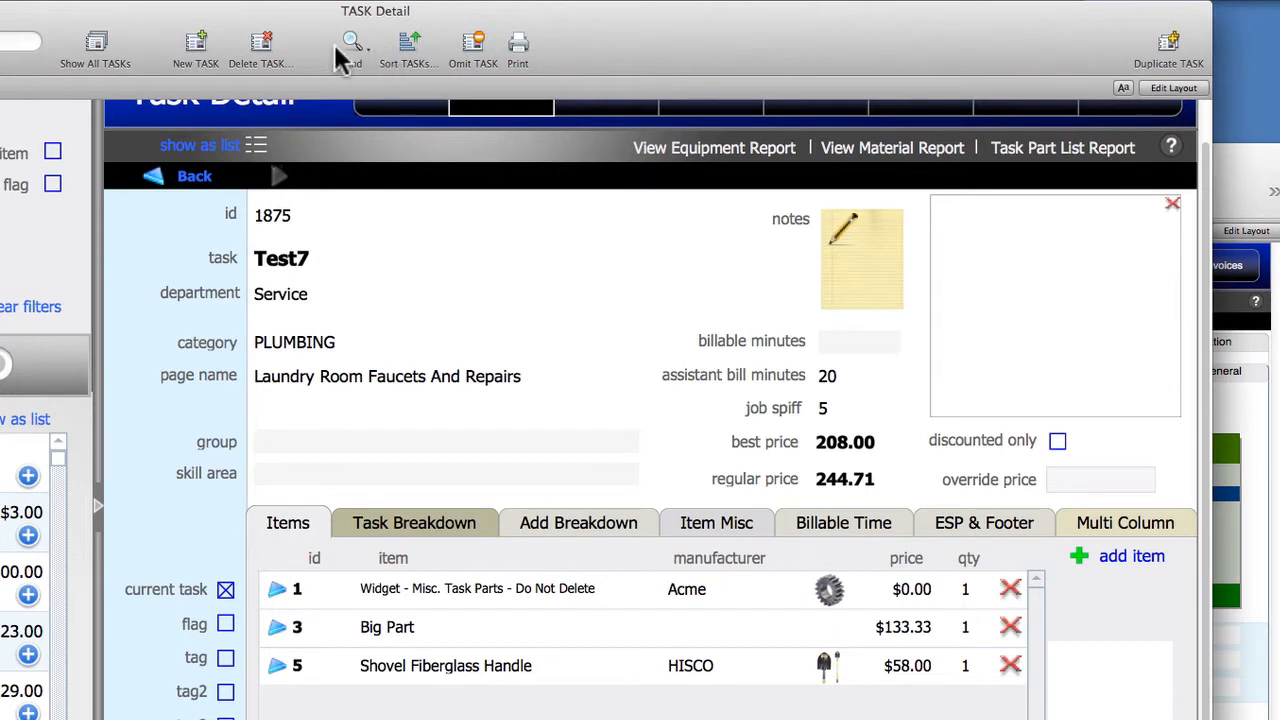
{"action": "left_click", "coordinate": [355, 50]}
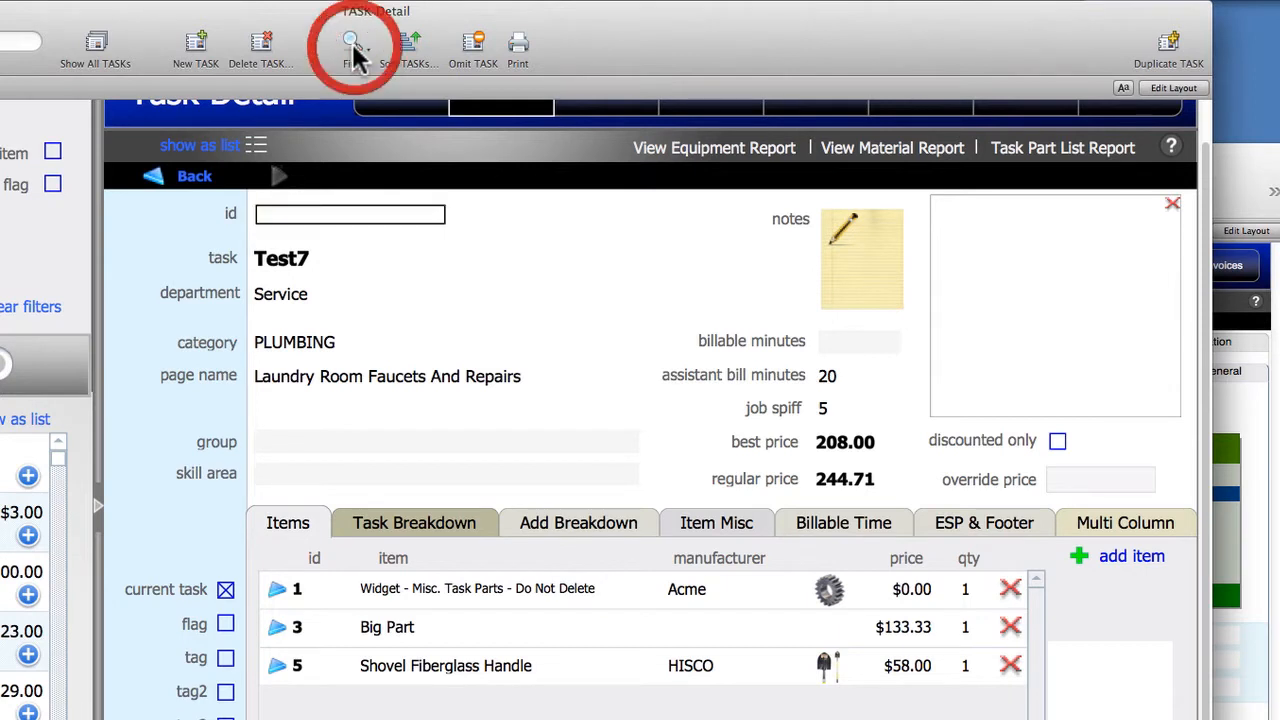
{"action": "left_click", "coordinate": [857, 408]}
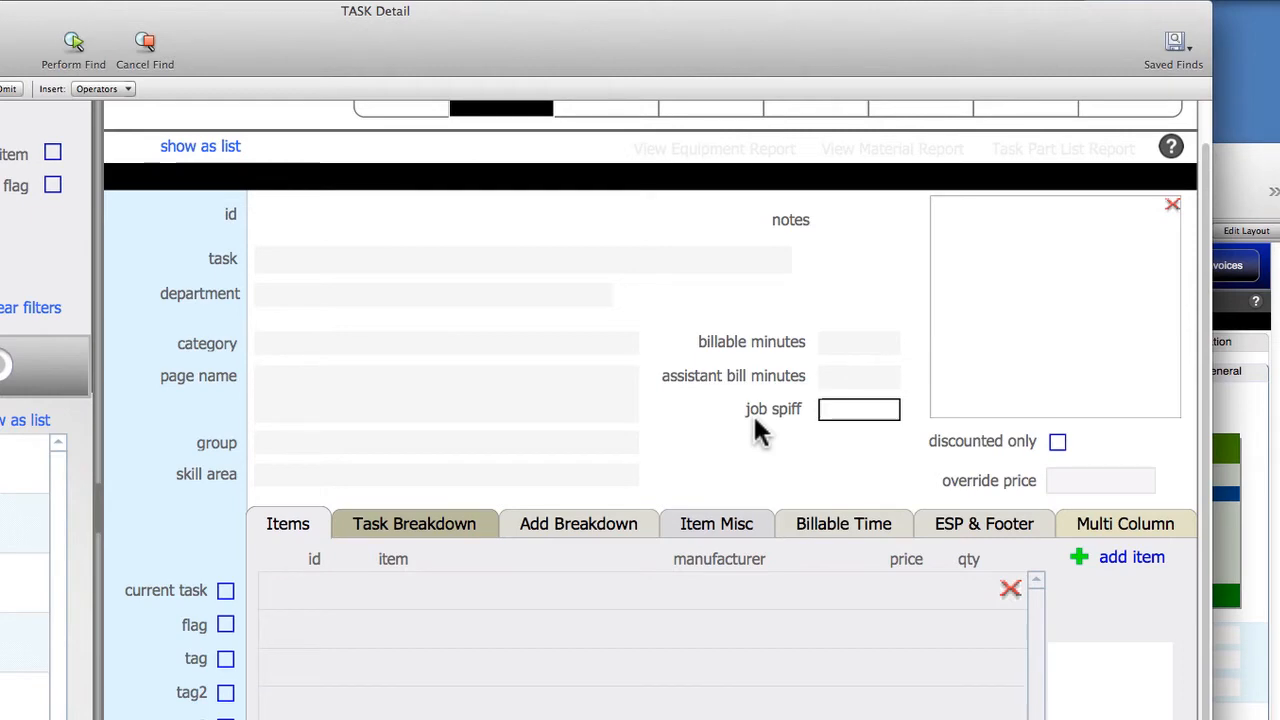
{"action": "type", "text": "*"}
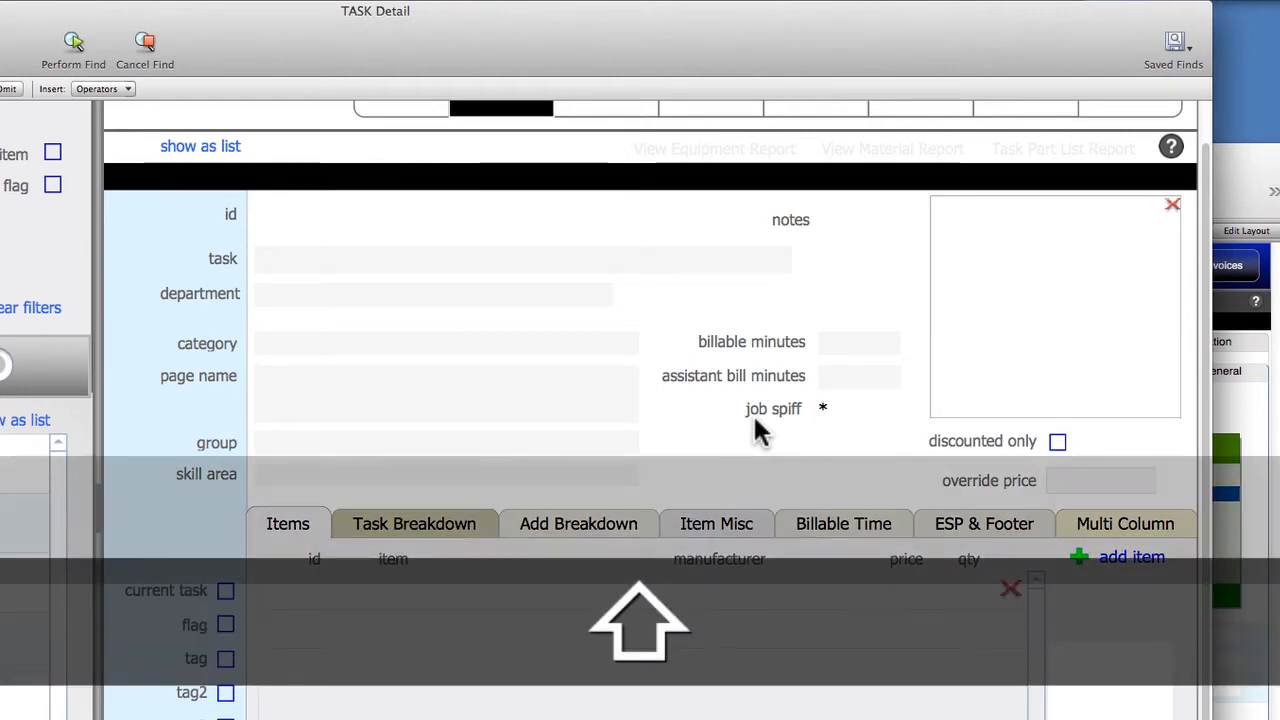
{"action": "key", "text": "Return"}
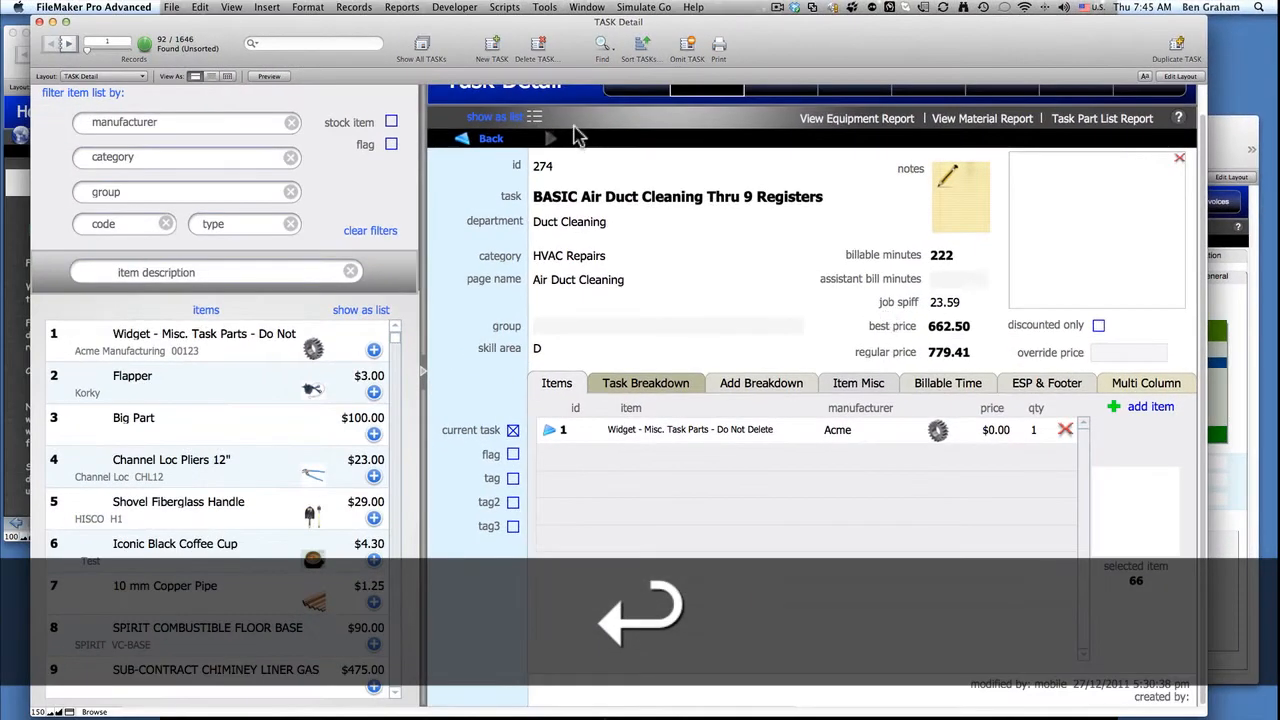
Show the found tasks in the two-column F/R Book_2 price guide and examine the spiff codes in their rows.
{"action": "left_click", "coordinate": [129, 76]}
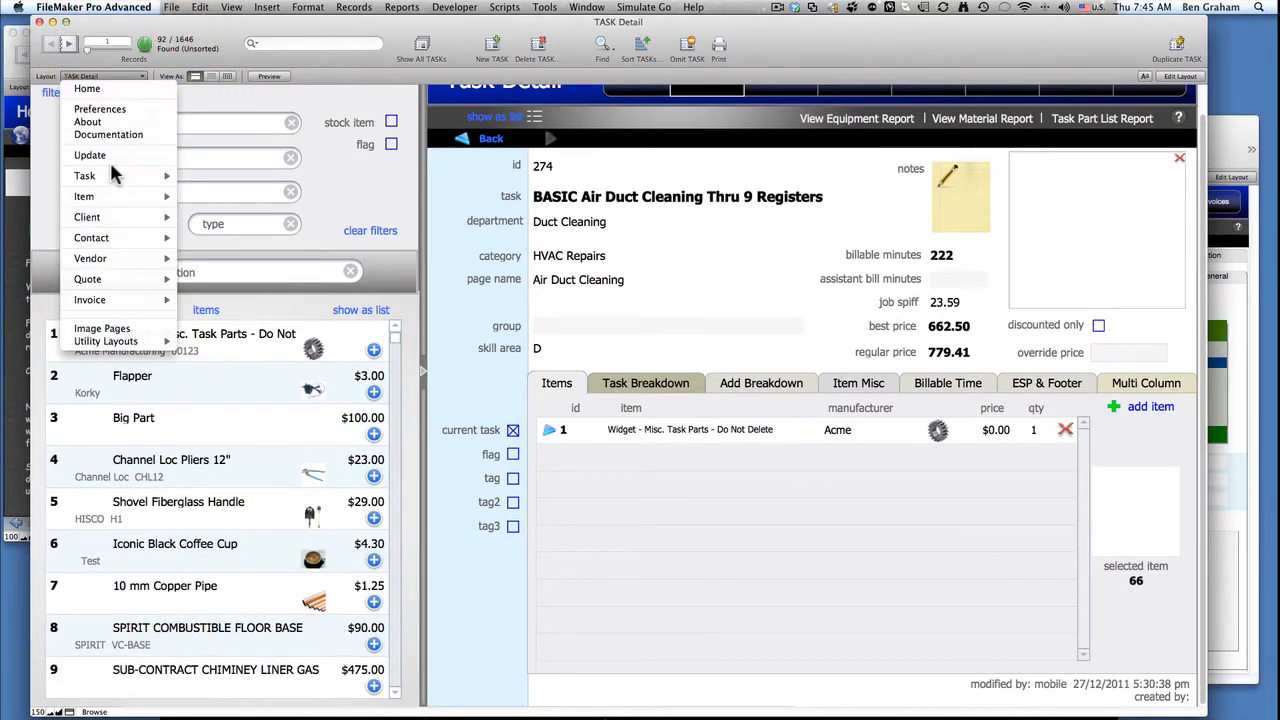
{"action": "mouse_move", "coordinate": [113, 177]}
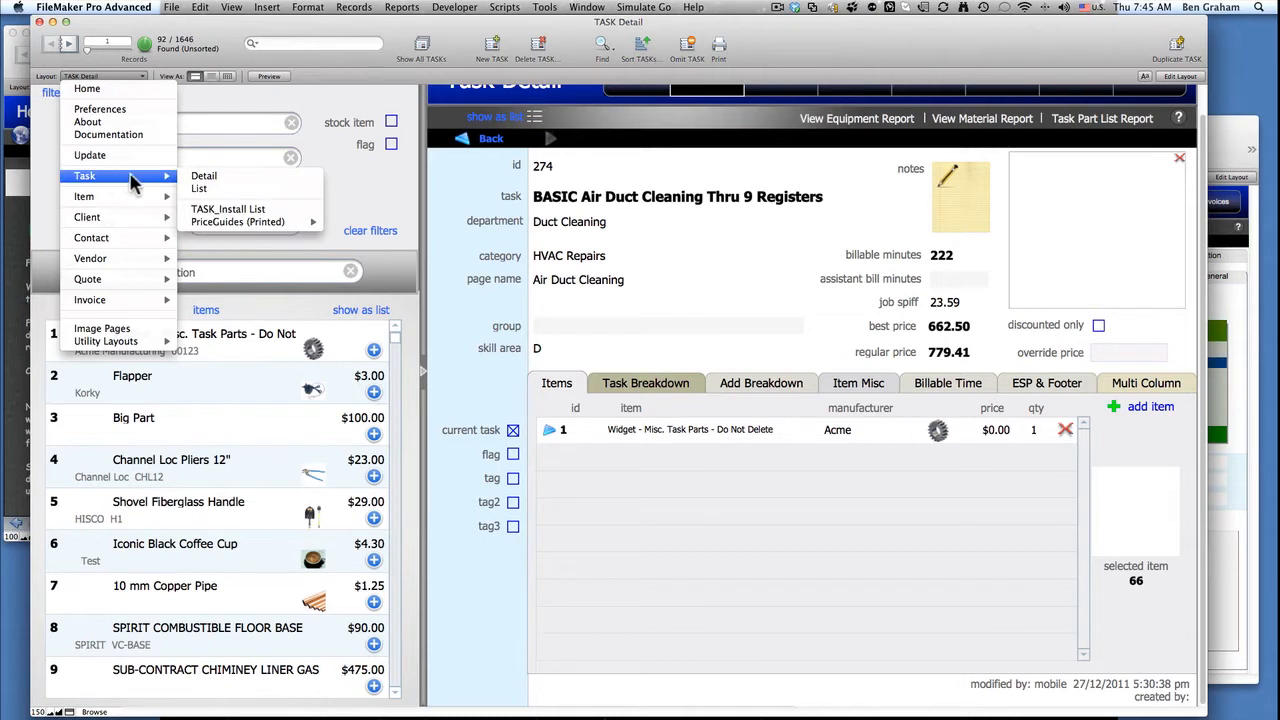
{"action": "mouse_move", "coordinate": [250, 221]}
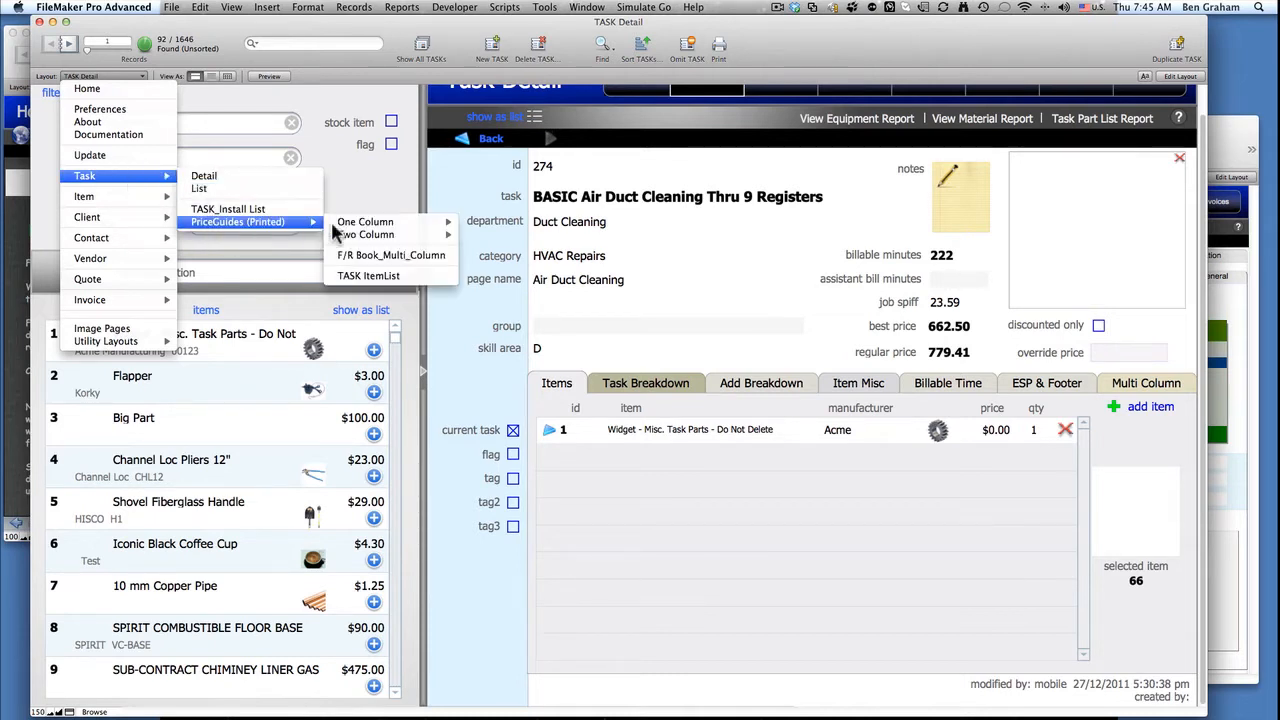
{"action": "mouse_move", "coordinate": [395, 234]}
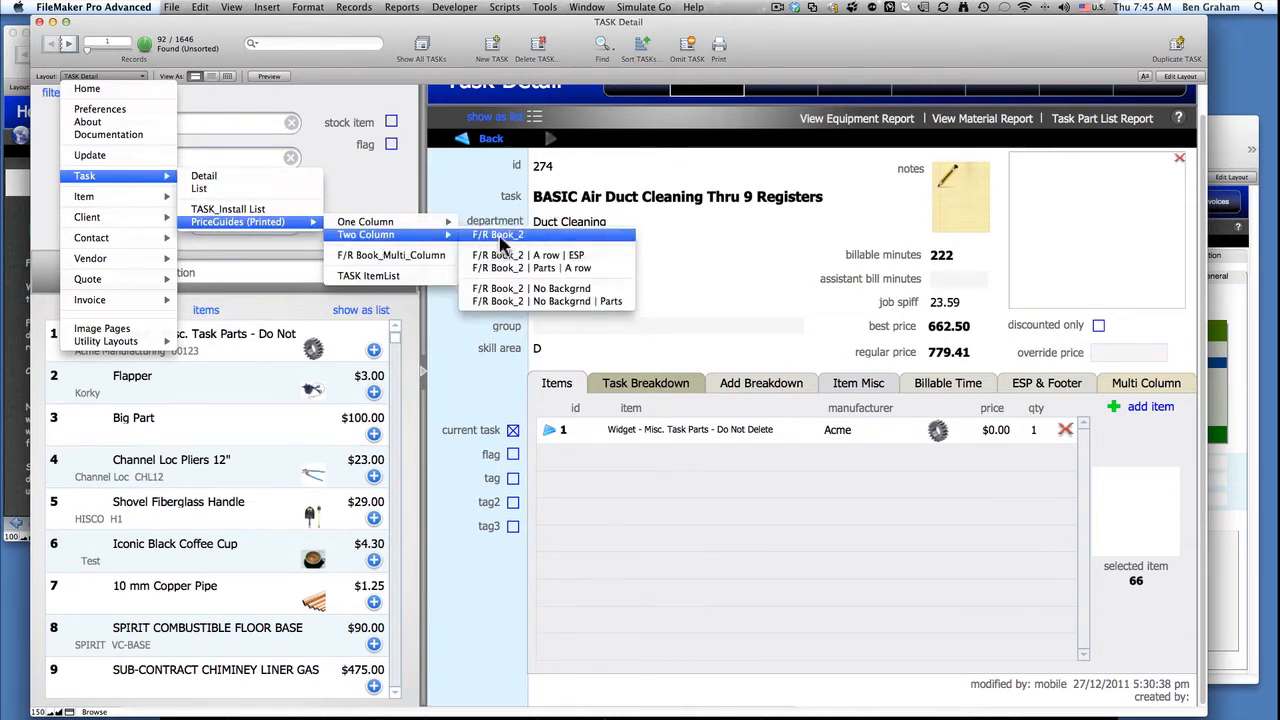
{"action": "left_click", "coordinate": [492, 237]}
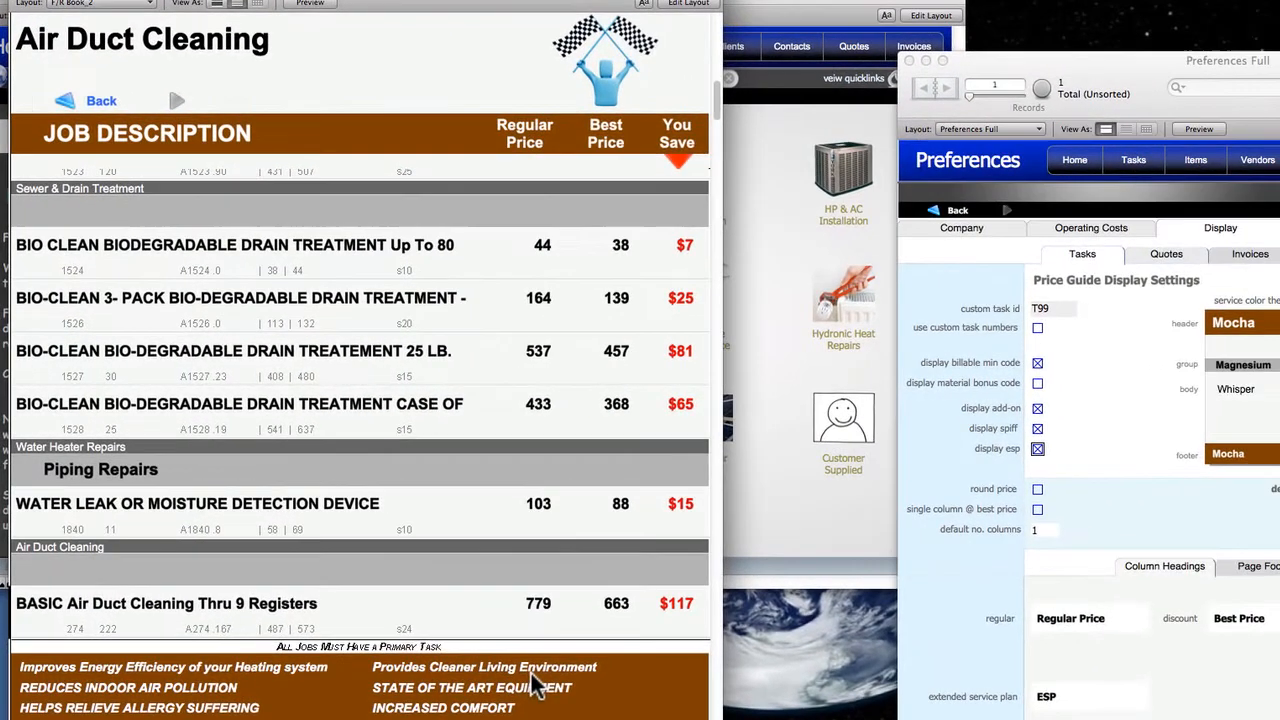
{"action": "scroll", "coordinate": [535, 685], "scroll_direction": "down", "scroll_amount": 6}
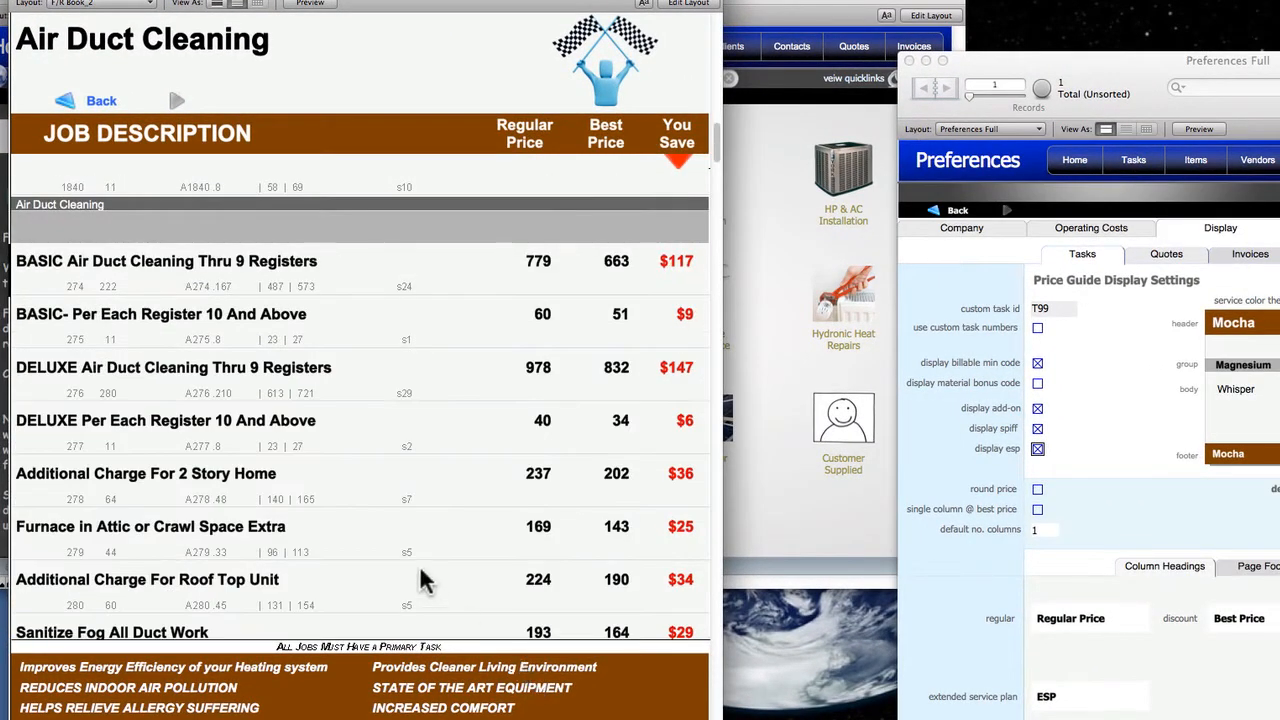
{"action": "scroll", "coordinate": [393, 395], "scroll_direction": "up", "scroll_amount": 7}
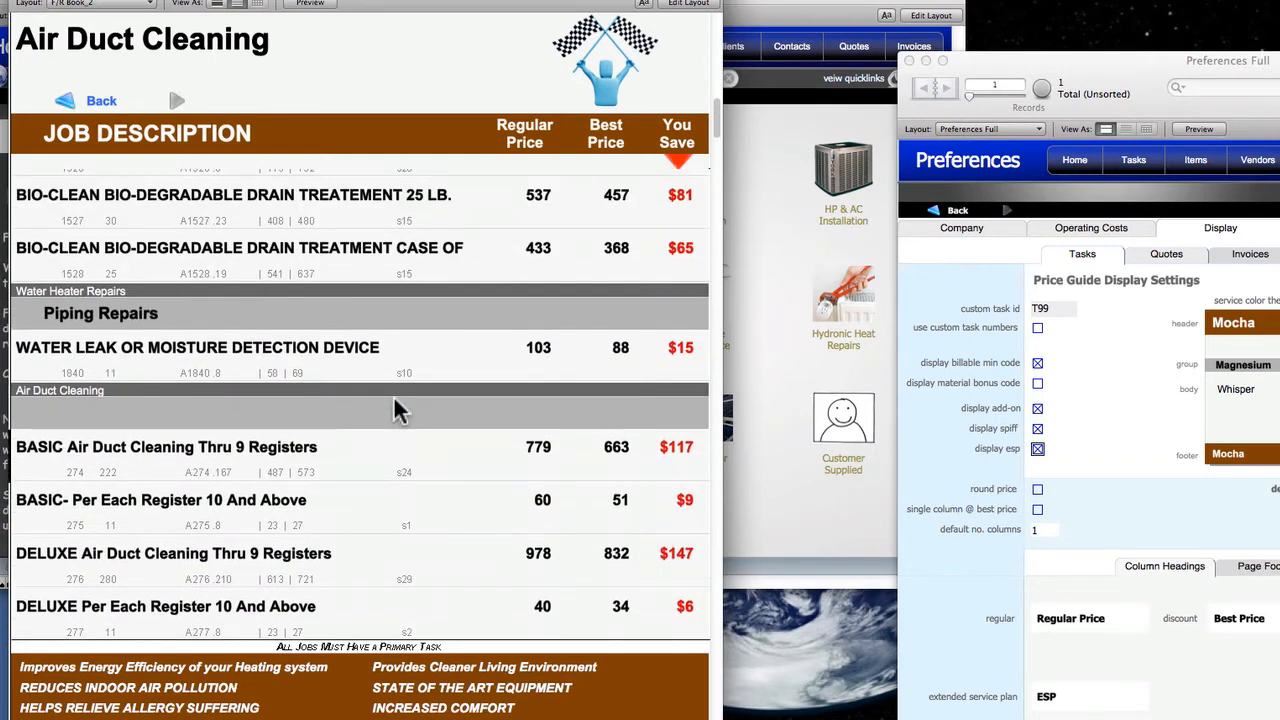
{"action": "scroll", "coordinate": [393, 395], "scroll_direction": "up", "scroll_amount": 3}
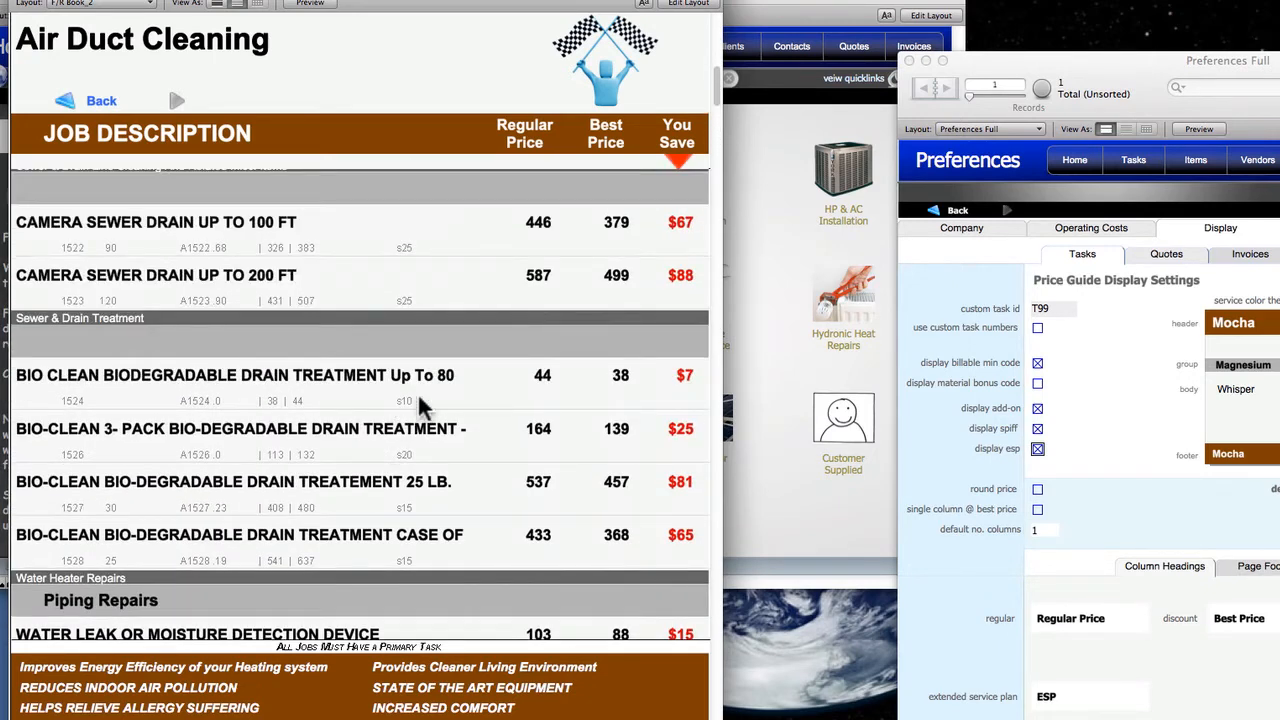
Turn off the spiff, esp, add-on and billable min code displays, and move the Preferences window closer to the price guide.
{"action": "left_click", "coordinate": [1039, 432]}
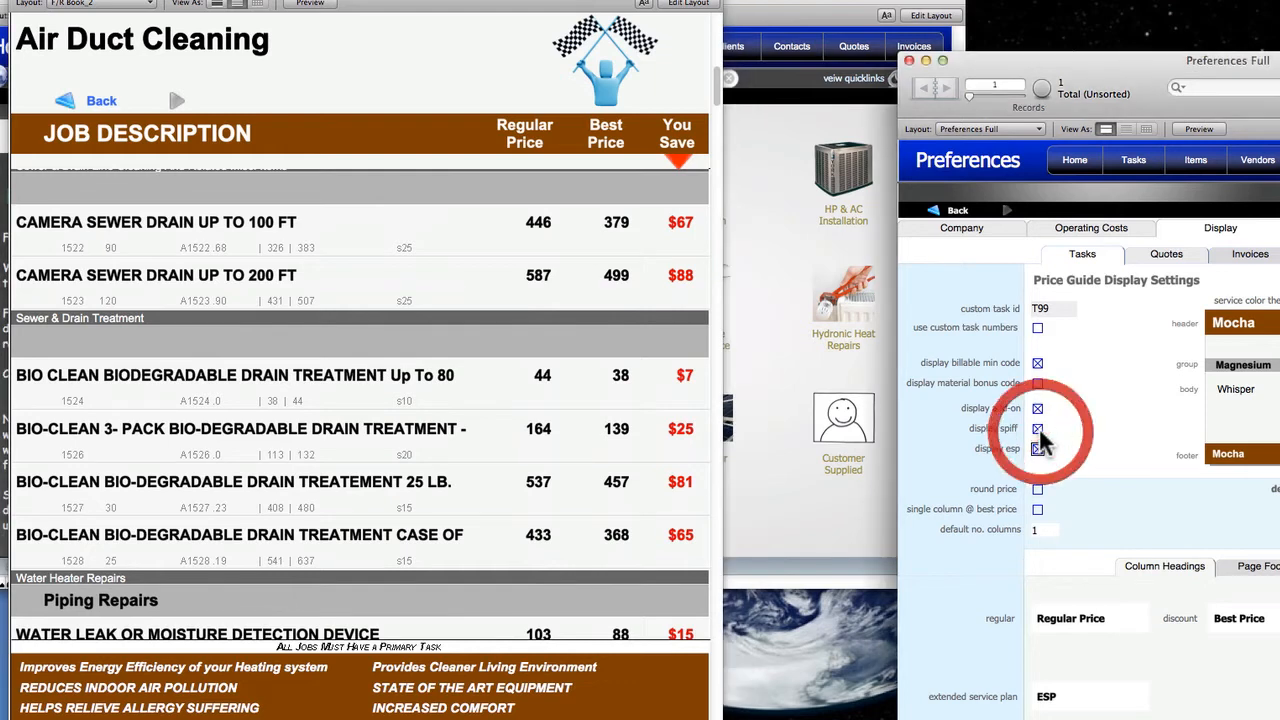
{"action": "left_click", "coordinate": [1038, 429]}
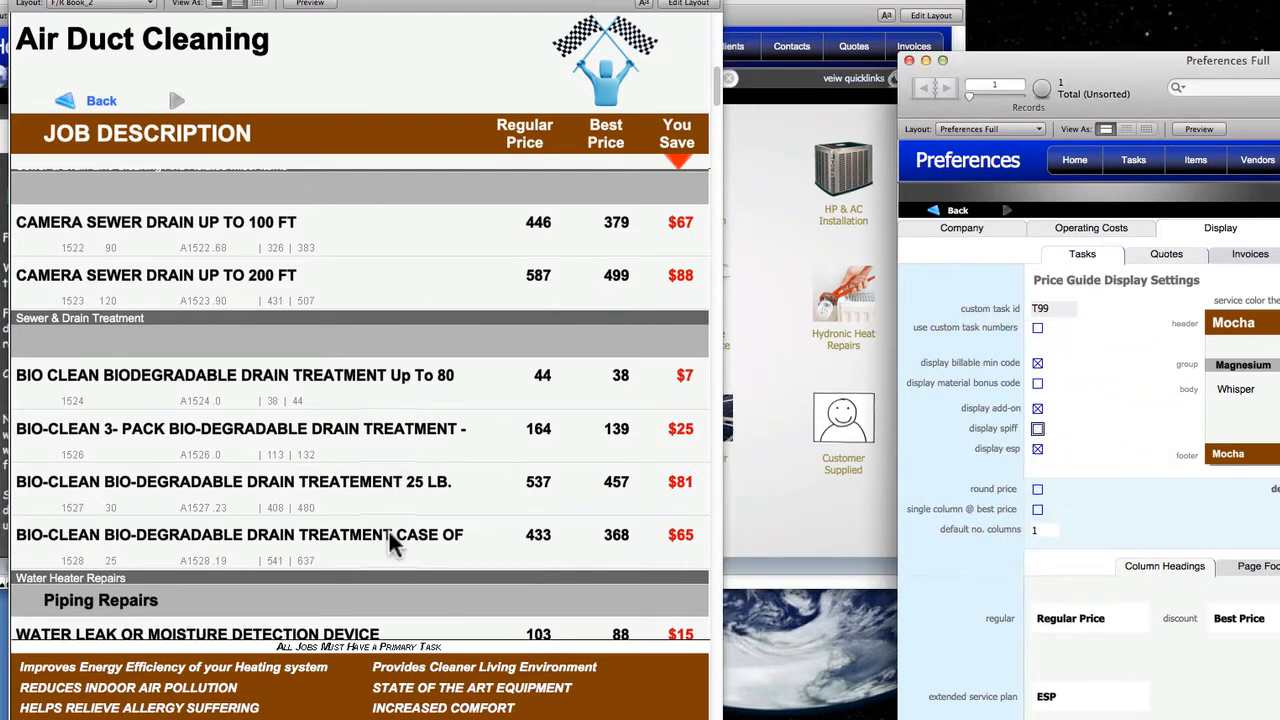
{"action": "left_click", "coordinate": [1038, 449]}
{"action": "left_click", "coordinate": [1038, 408]}
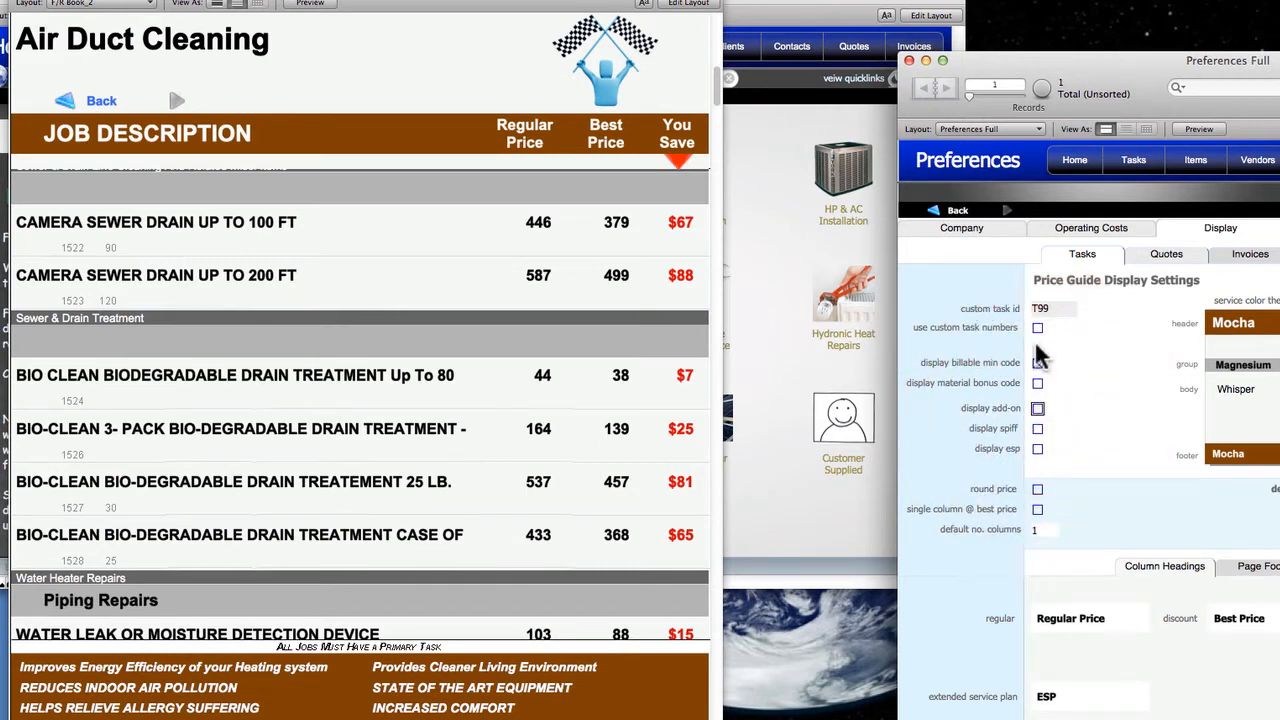
{"action": "left_click", "coordinate": [1038, 363]}
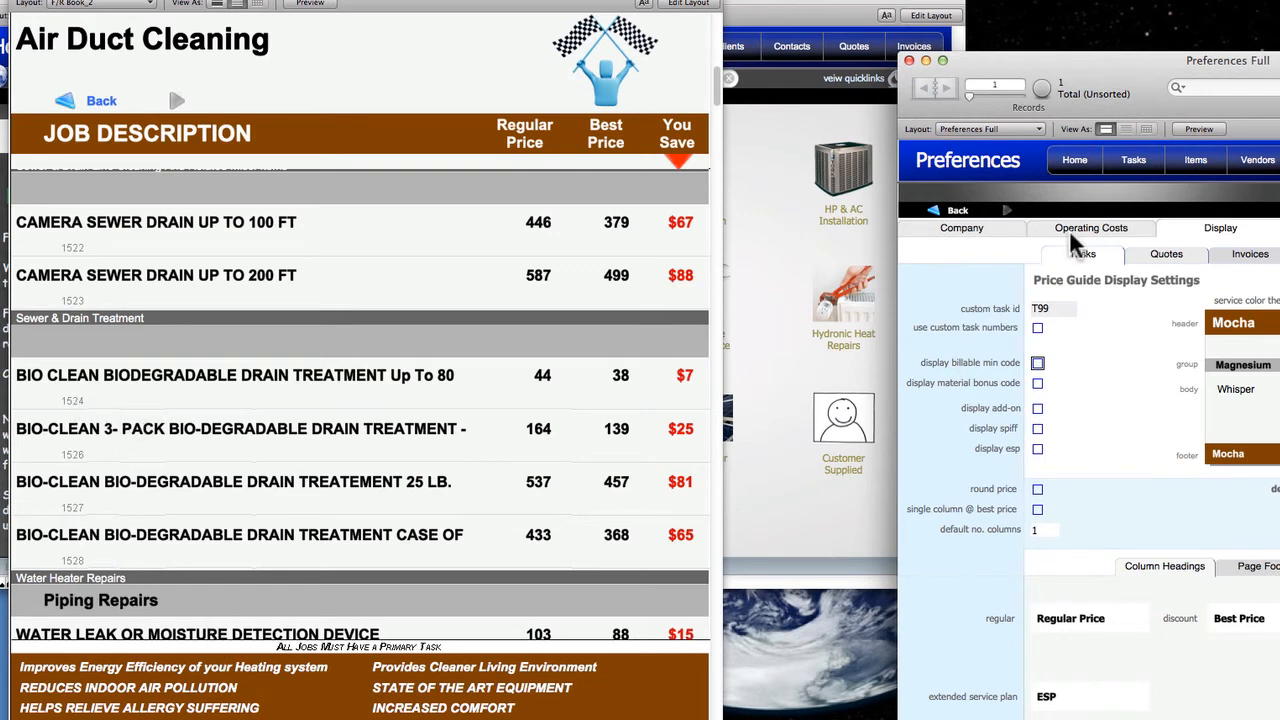
{"action": "left_click_drag", "start_coordinate": [1148, 62], "coordinate": [1004, 40]}
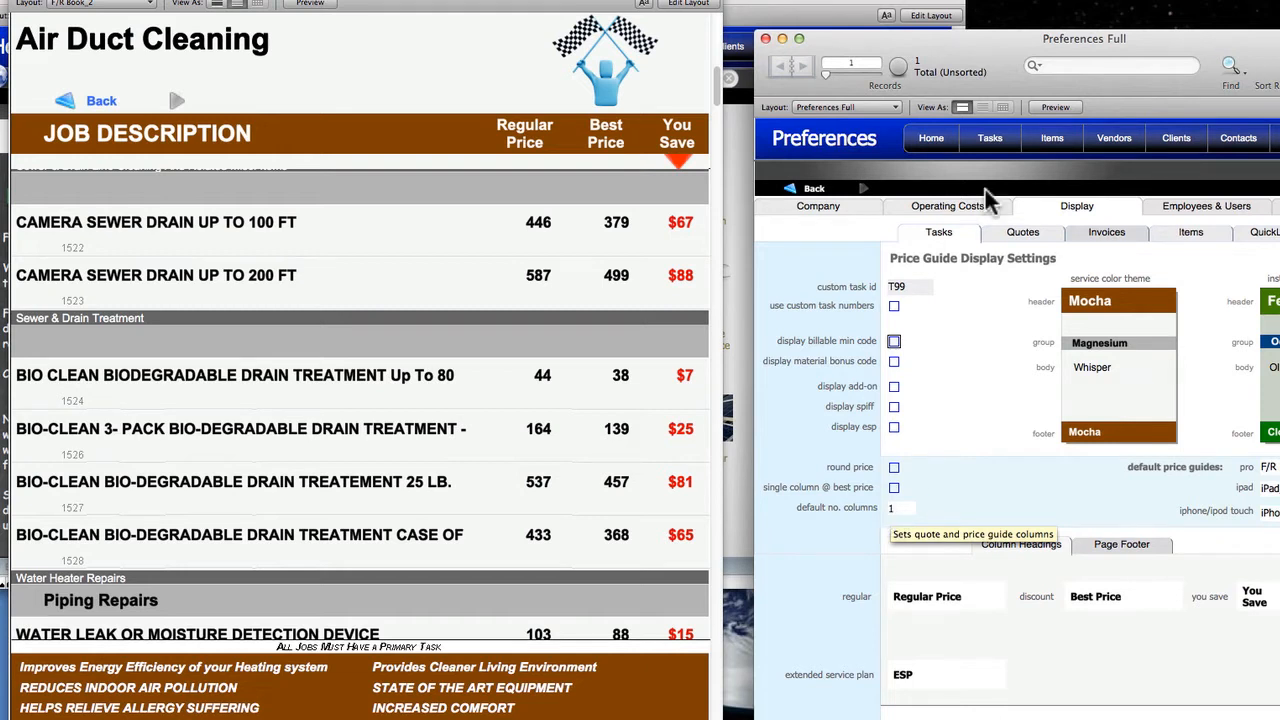
{"action": "left_click_drag", "start_coordinate": [986, 55], "coordinate": [1004, 52]}
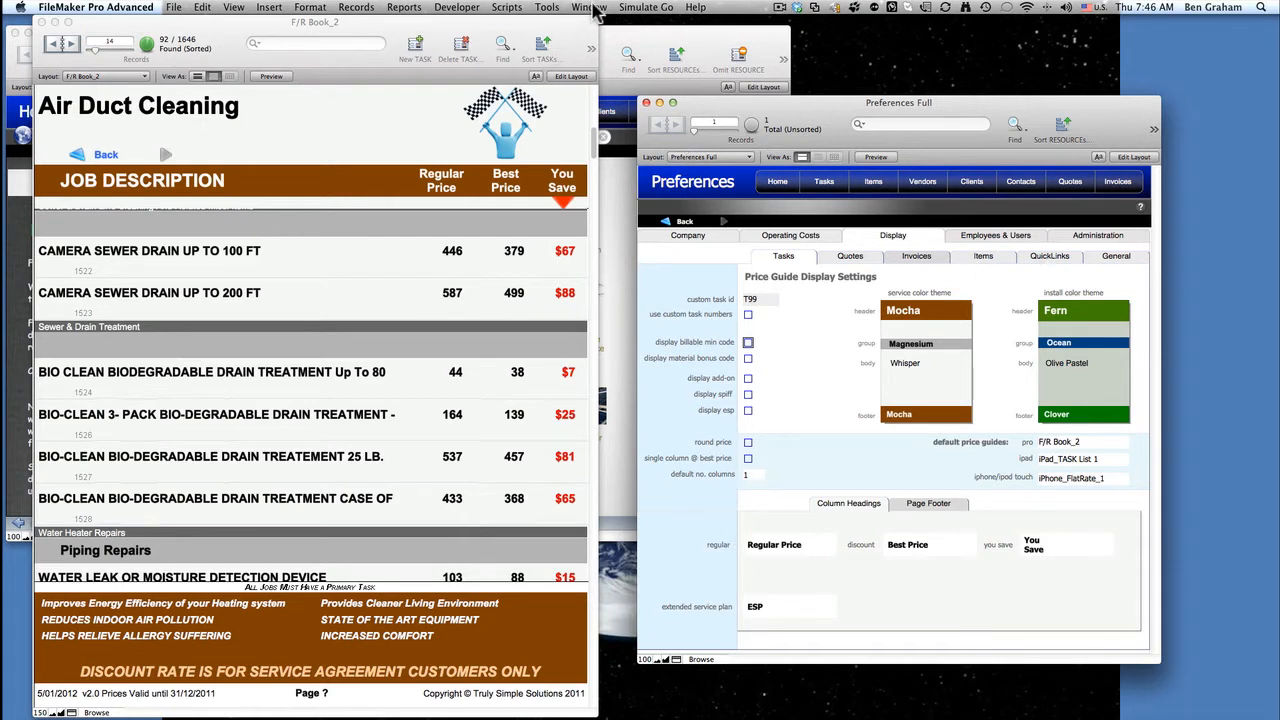
Simulate the iPad interface in the price guide window and set its zoom to 100%.
{"action": "left_click", "coordinate": [632, 8]}
{"action": "left_click", "coordinate": [625, 10]}
{"action": "left_click", "coordinate": [590, 28]}
{"action": "left_click", "coordinate": [632, 8]}
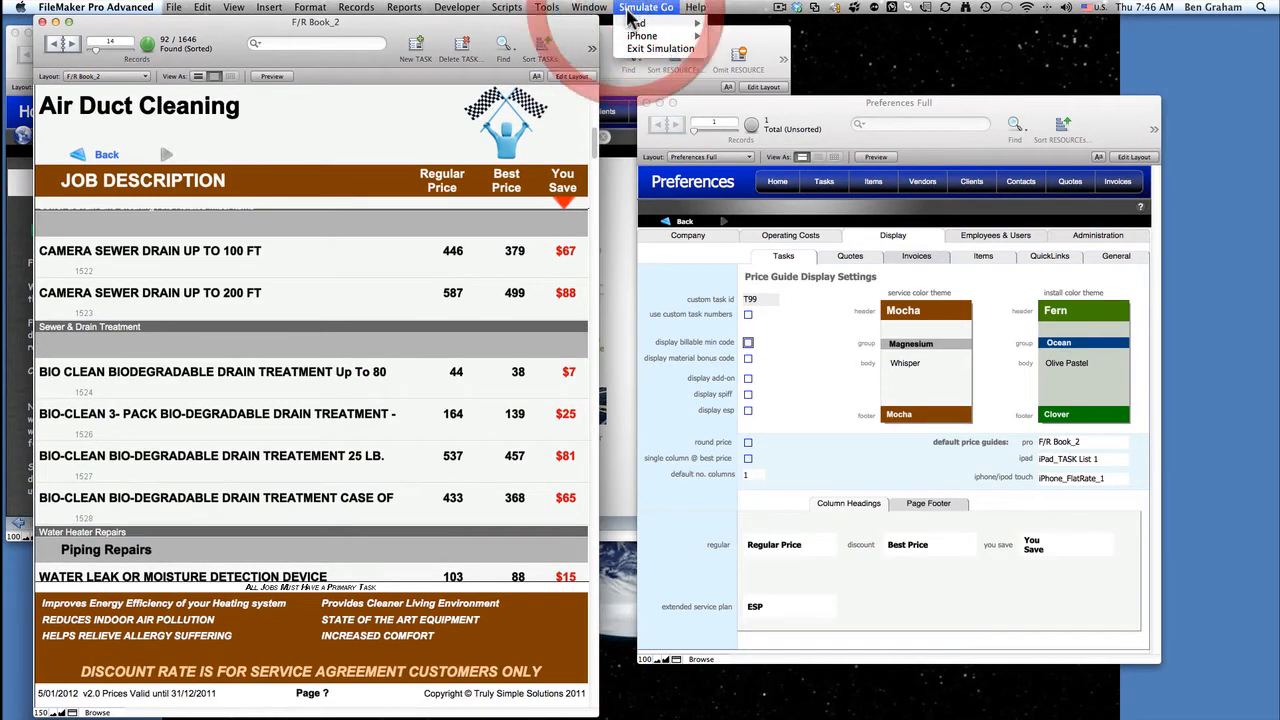
{"action": "mouse_move", "coordinate": [632, 24]}
{"action": "left_click", "coordinate": [748, 28]}
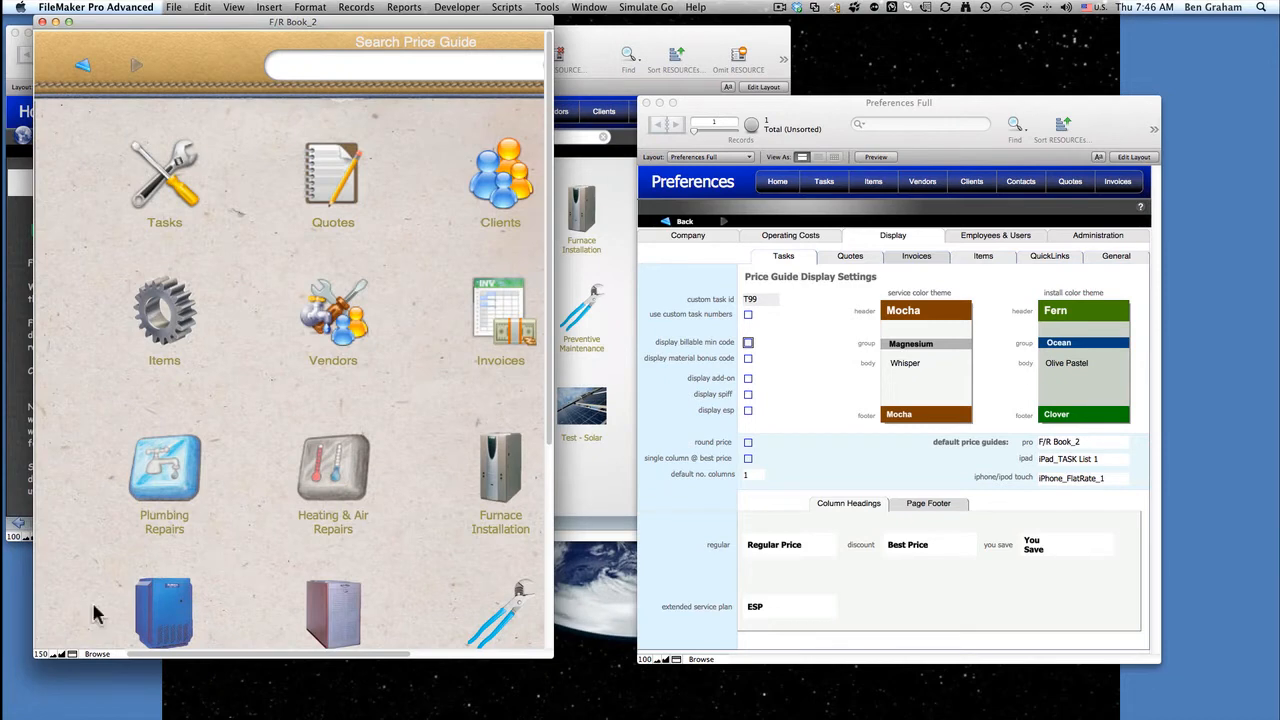
{"action": "left_click", "coordinate": [55, 655]}
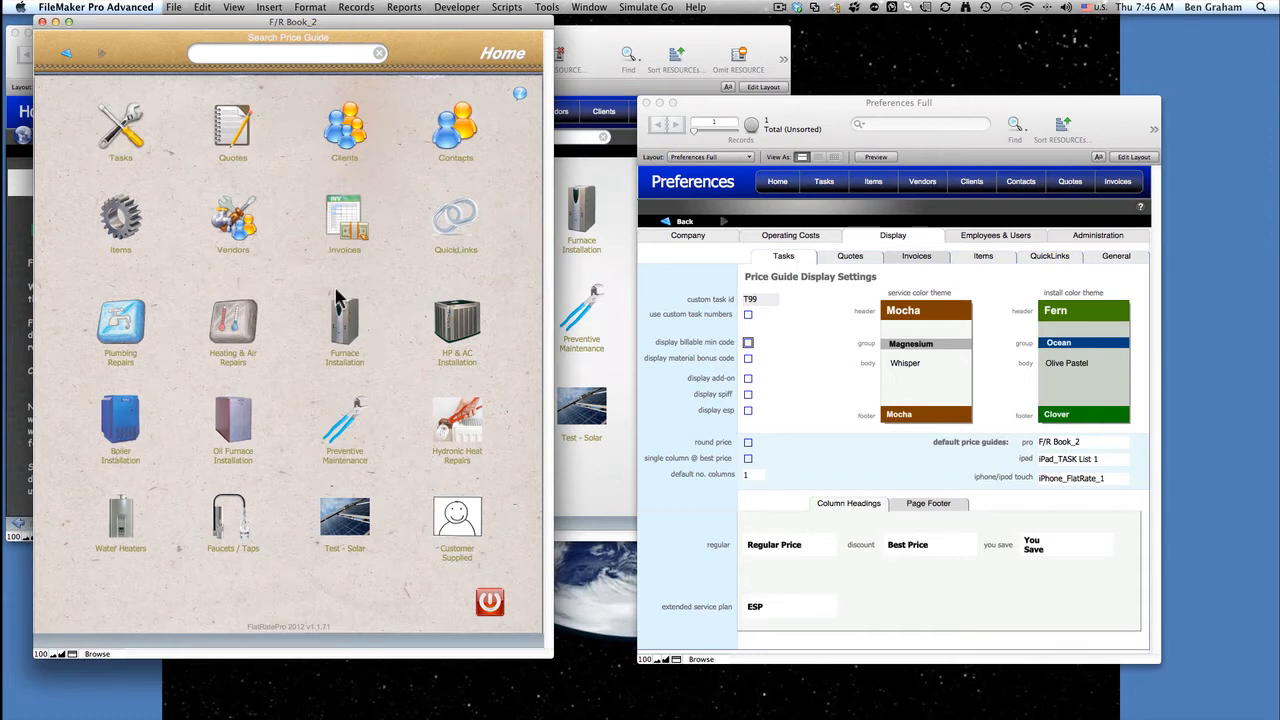
Open the Plumbing Repairs task list and refresh it by visiting the vendor list and returning to tasks.
{"action": "left_click", "coordinate": [120, 337]}
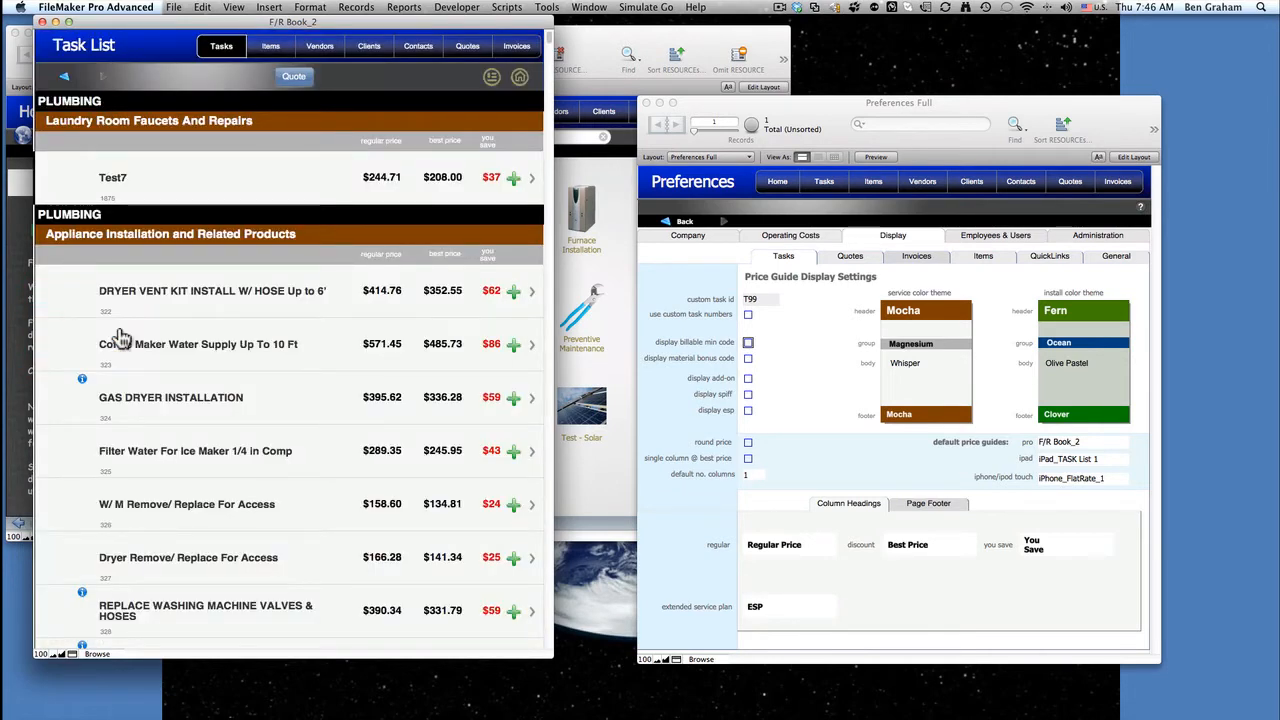
{"action": "left_click", "coordinate": [321, 50]}
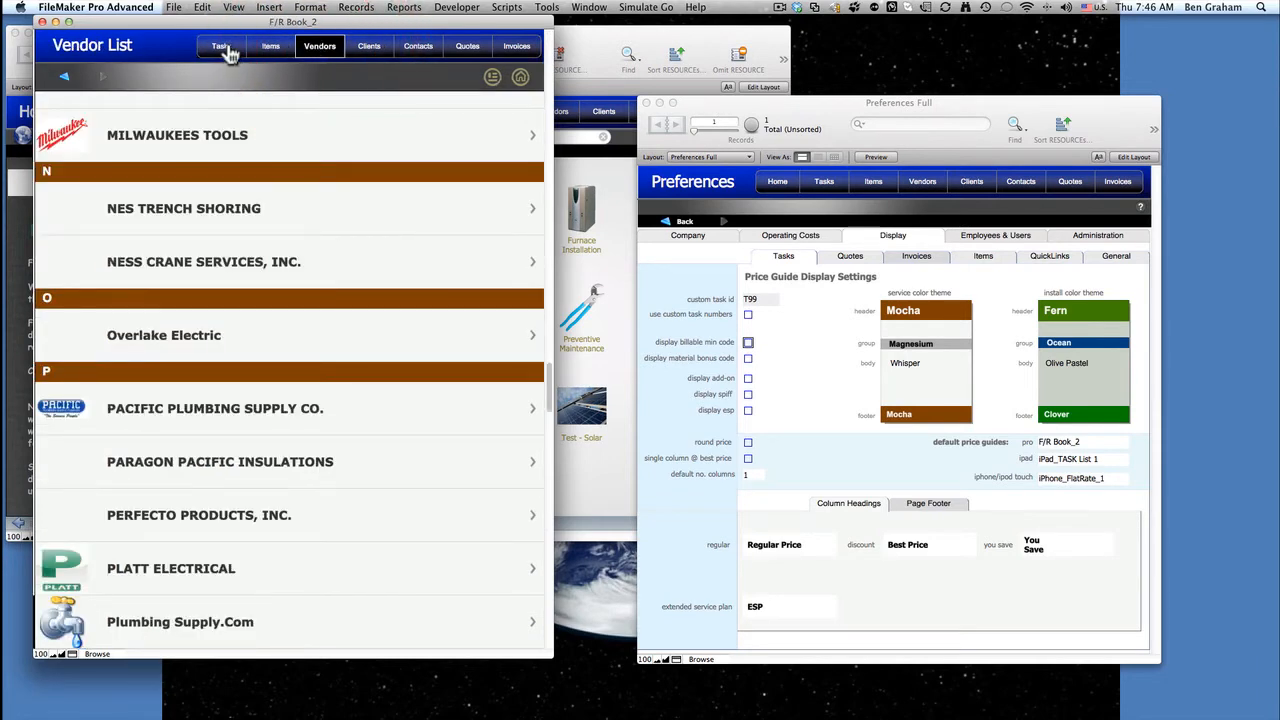
{"action": "left_click", "coordinate": [226, 50]}
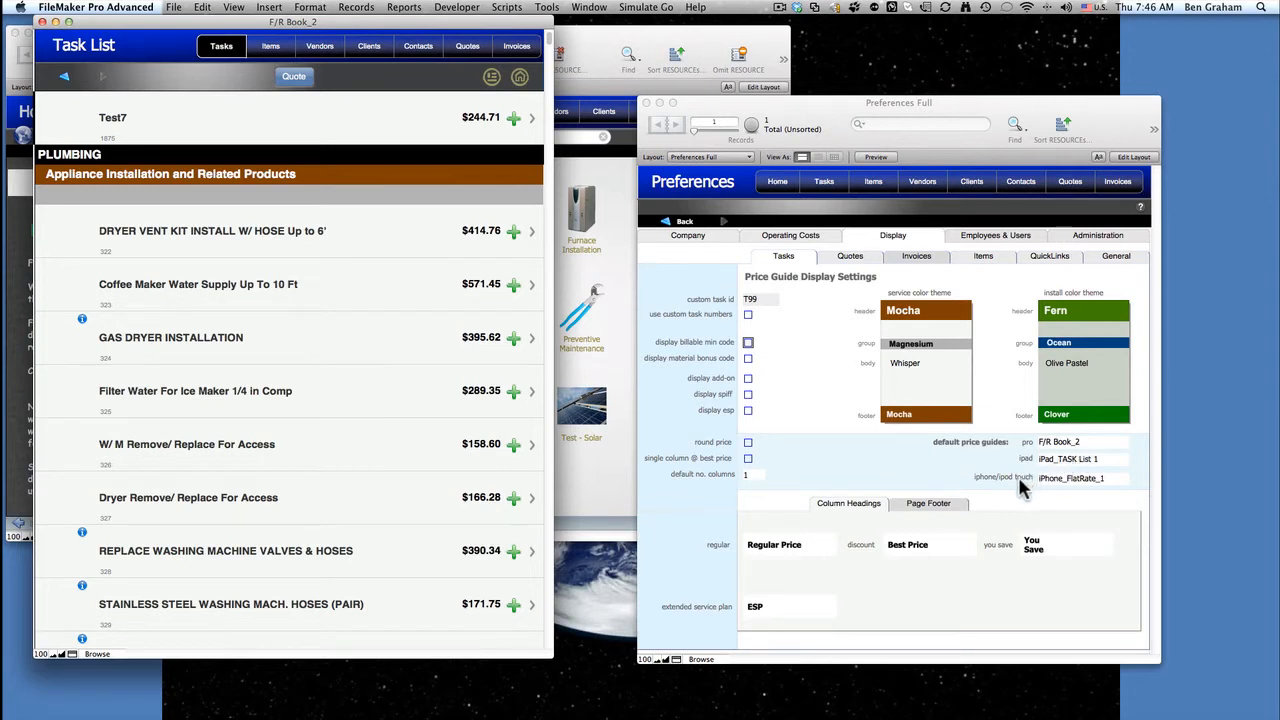
Look through the QuickLinks button setup in the display preferences, and return to the task display settings.
{"action": "left_click", "coordinate": [1035, 261]}
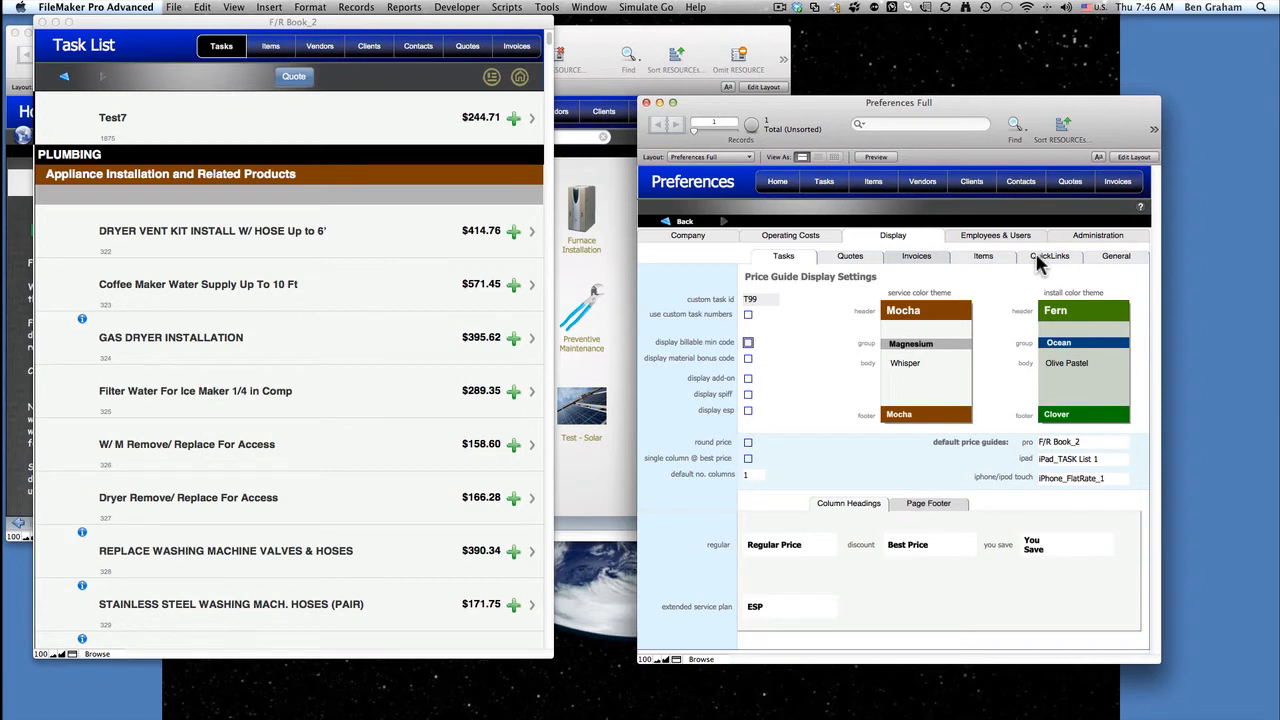
{"action": "left_click", "coordinate": [1040, 259]}
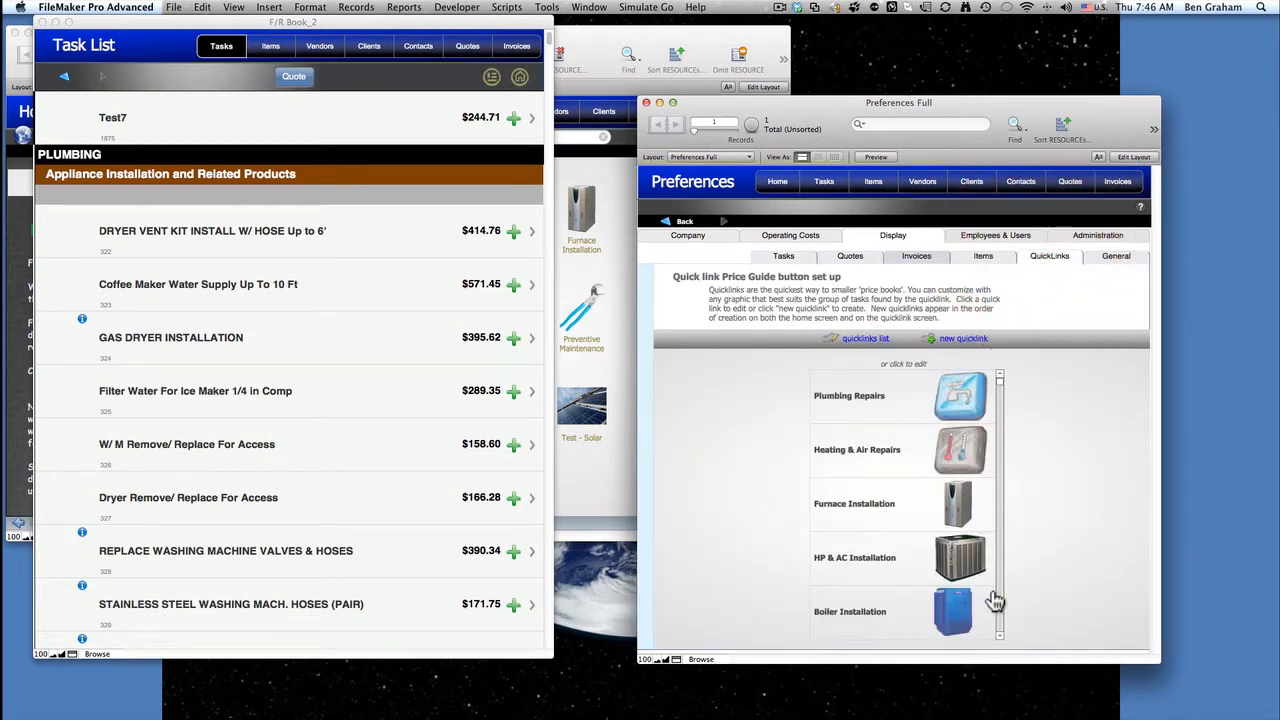
{"action": "left_click", "coordinate": [1000, 640]}
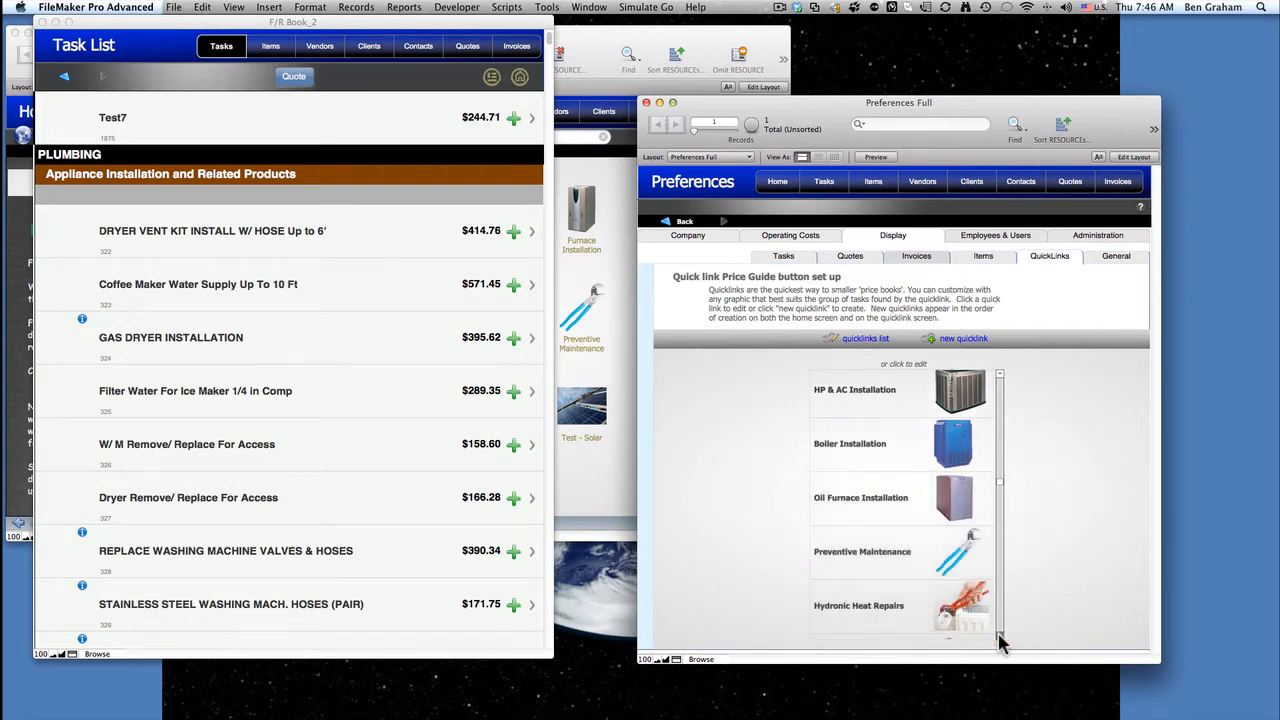
{"action": "left_click", "coordinate": [1005, 425]}
{"action": "left_click_drag", "start_coordinate": [1005, 425], "coordinate": [996, 382]}
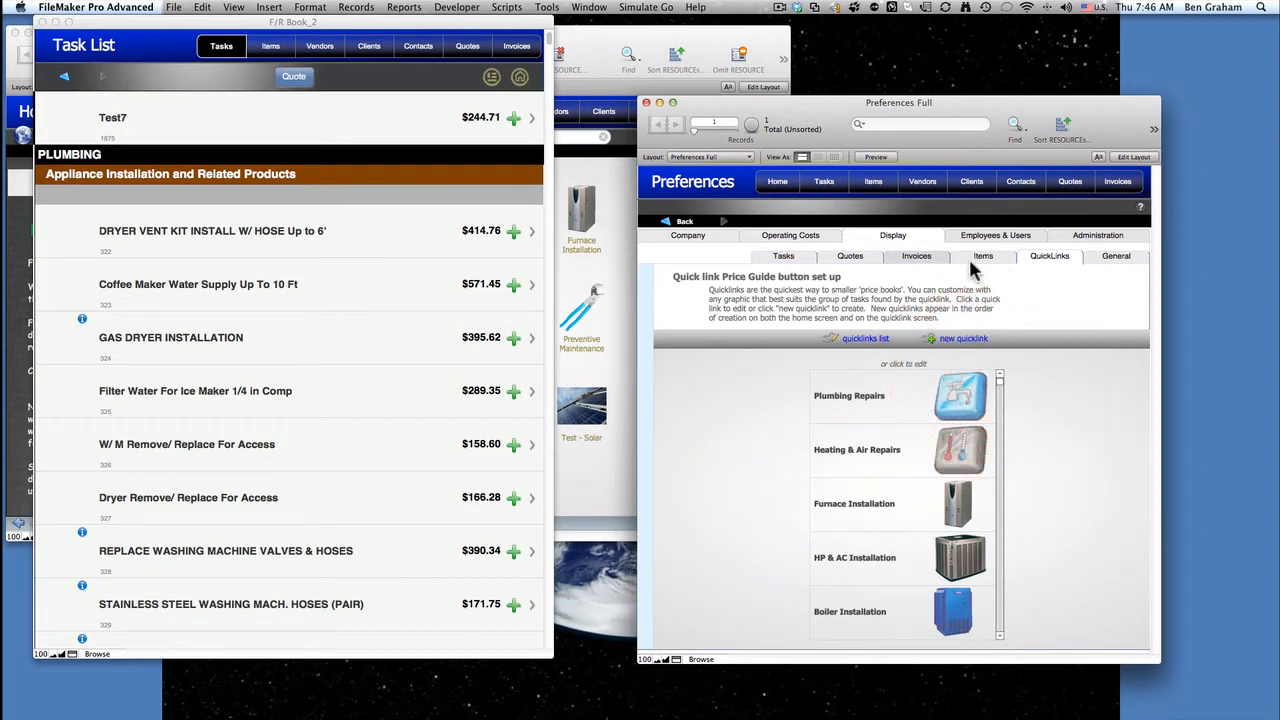
{"action": "left_click", "coordinate": [784, 258]}
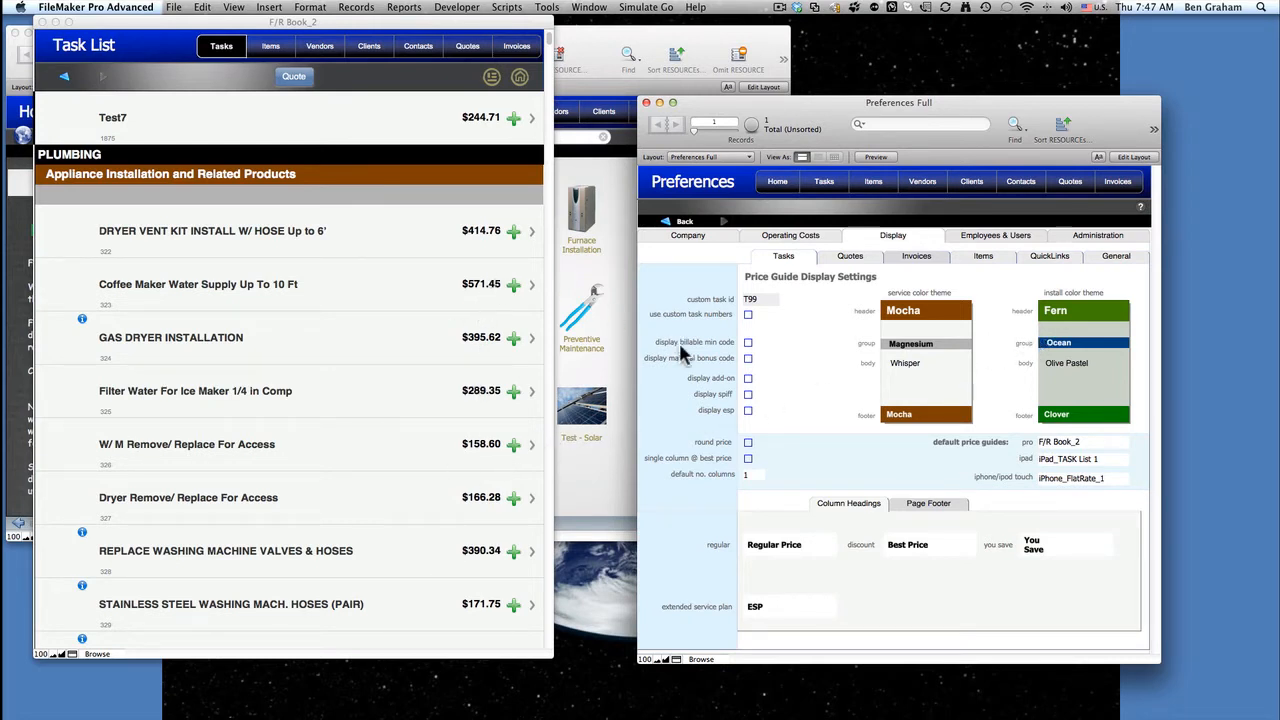
Set the default number of columns to 2 and refresh the iPad task list by switching to vendors and back.
{"action": "left_click", "coordinate": [750, 476]}
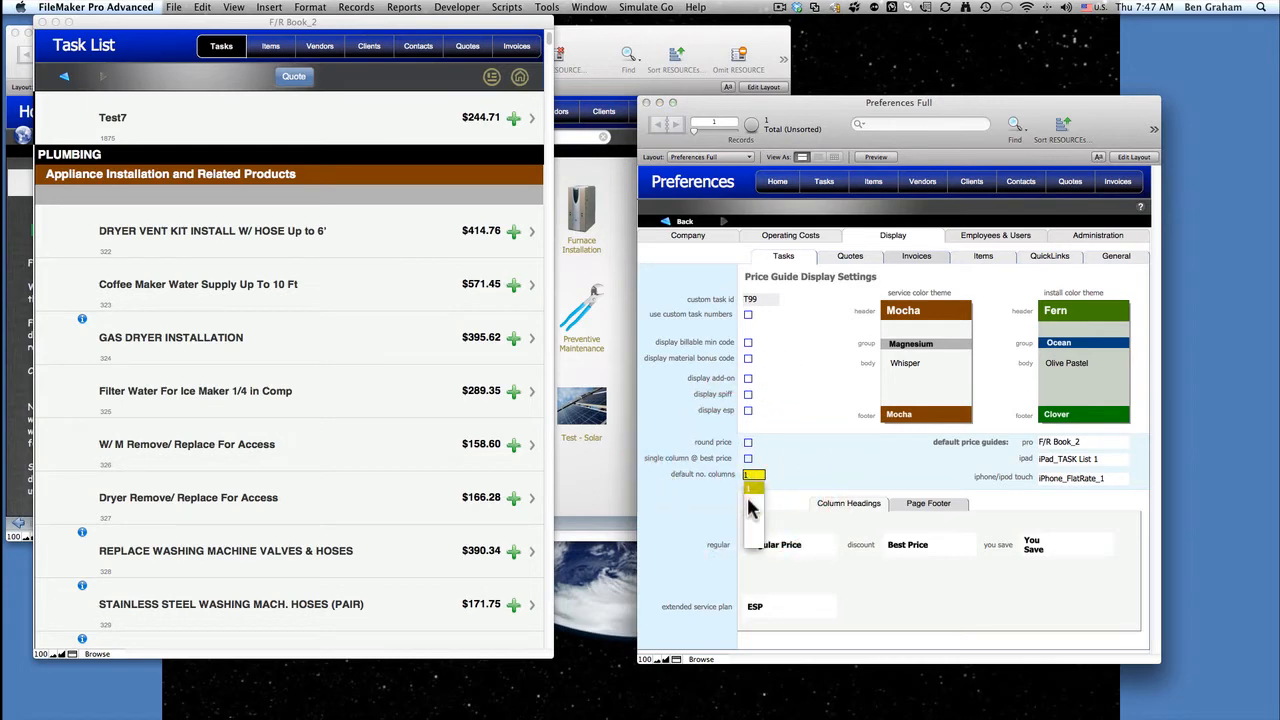
{"action": "left_click", "coordinate": [751, 488]}
{"action": "key", "text": "Tab"}
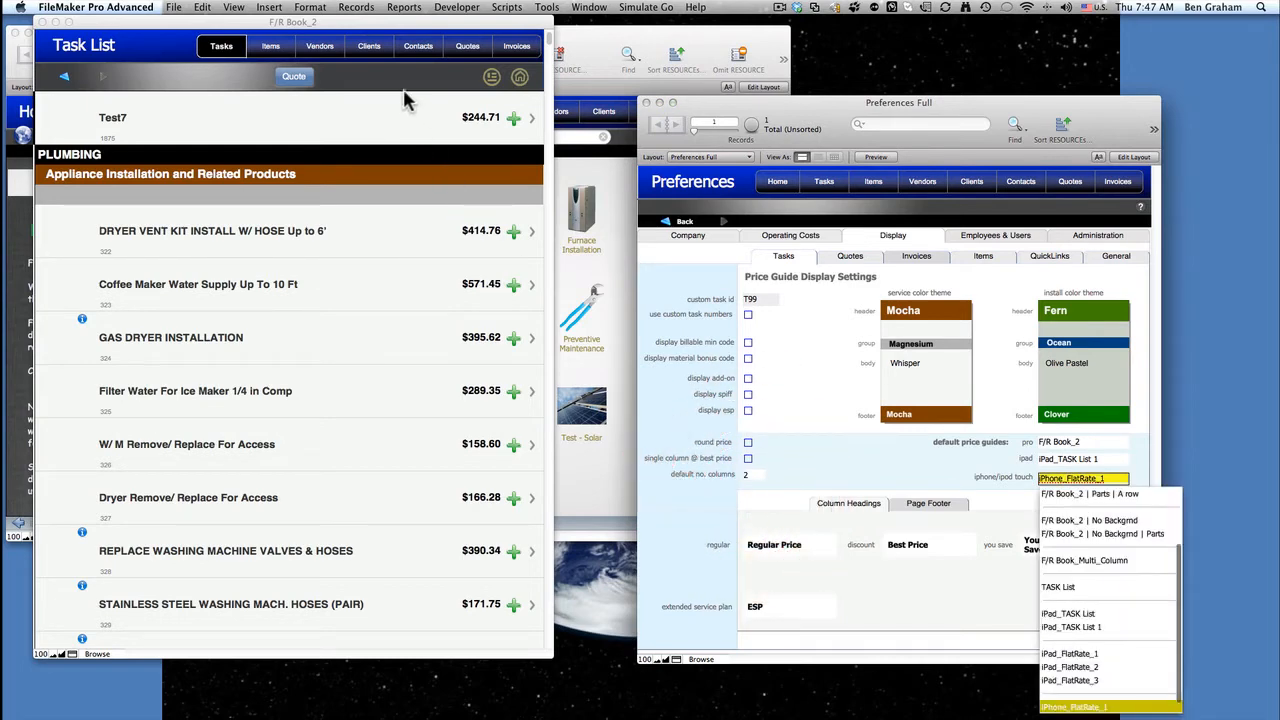
{"action": "left_click", "coordinate": [316, 49]}
{"action": "left_click", "coordinate": [318, 50]}
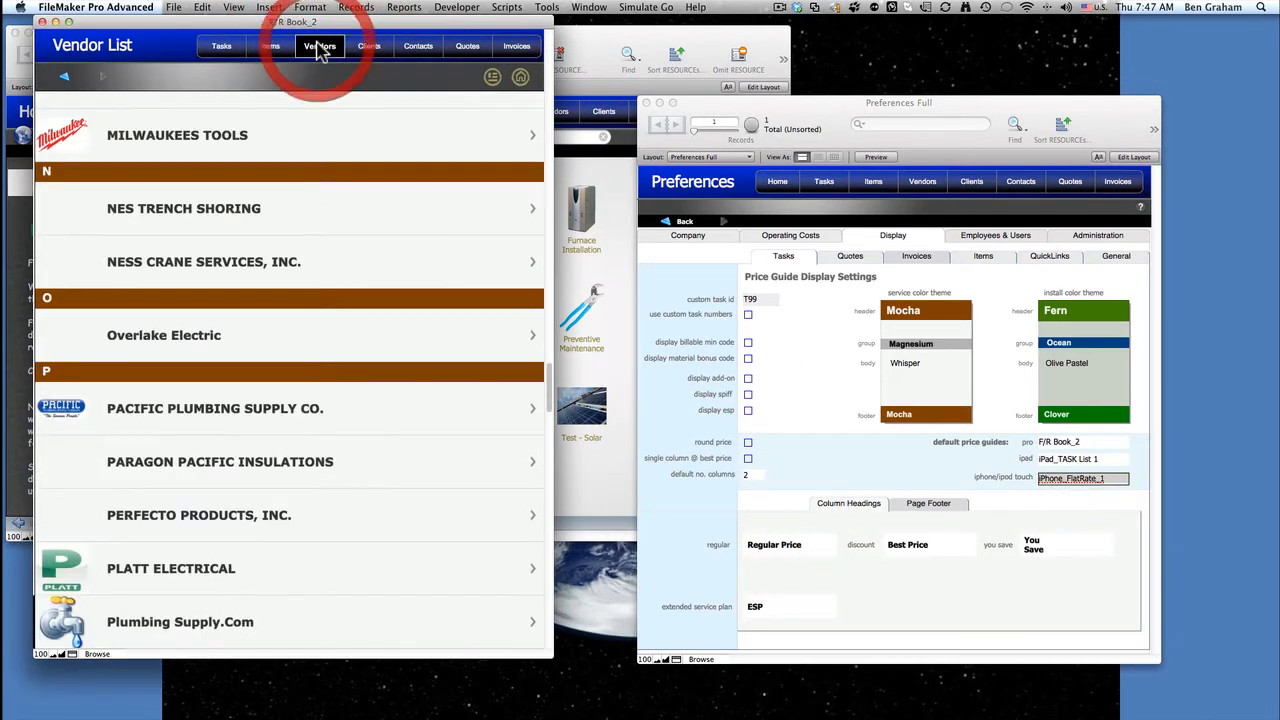
{"action": "left_click", "coordinate": [222, 51]}
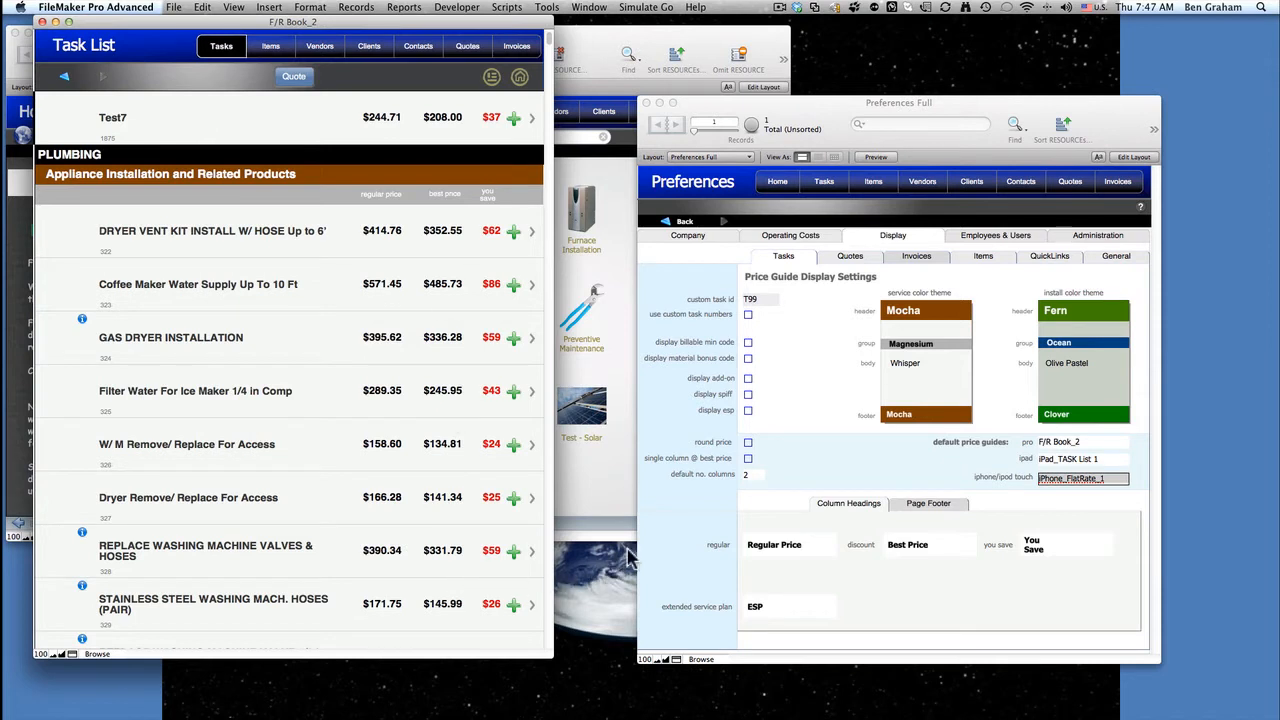
Turn on price rounding, and try the single column at best price option before switching it back off.
{"action": "left_click", "coordinate": [748, 444]}
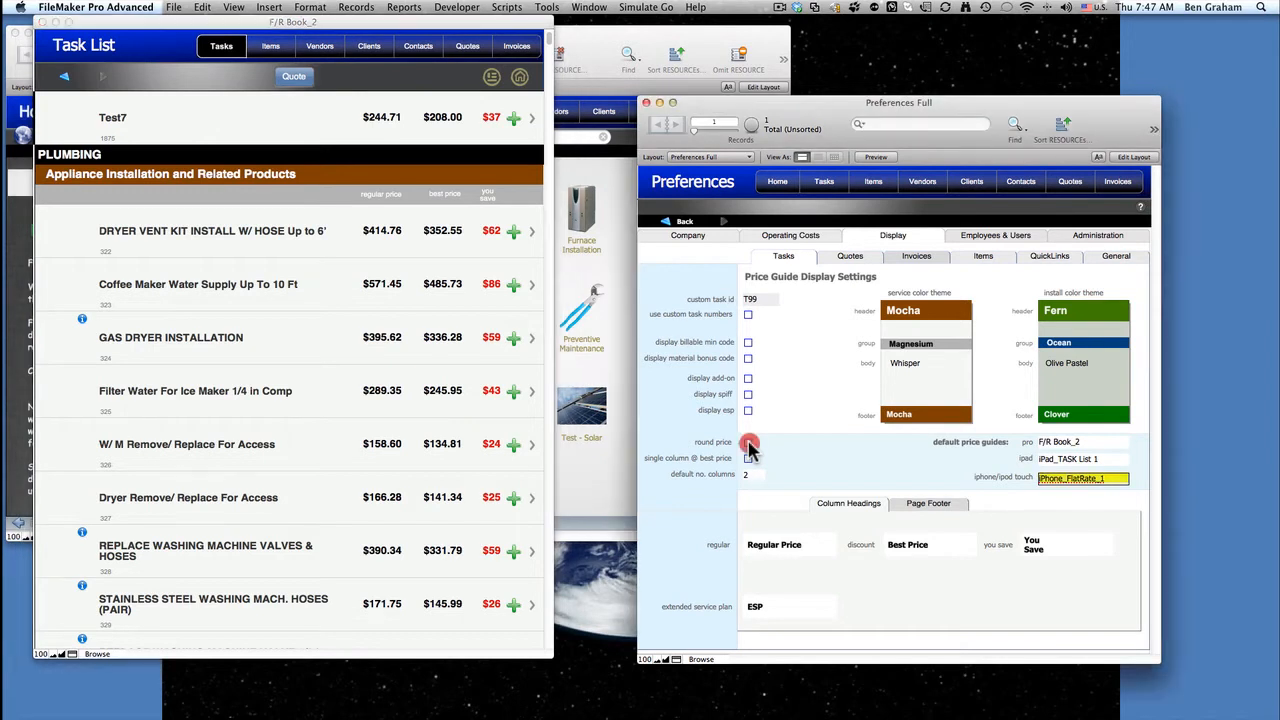
{"action": "left_click", "coordinate": [748, 444]}
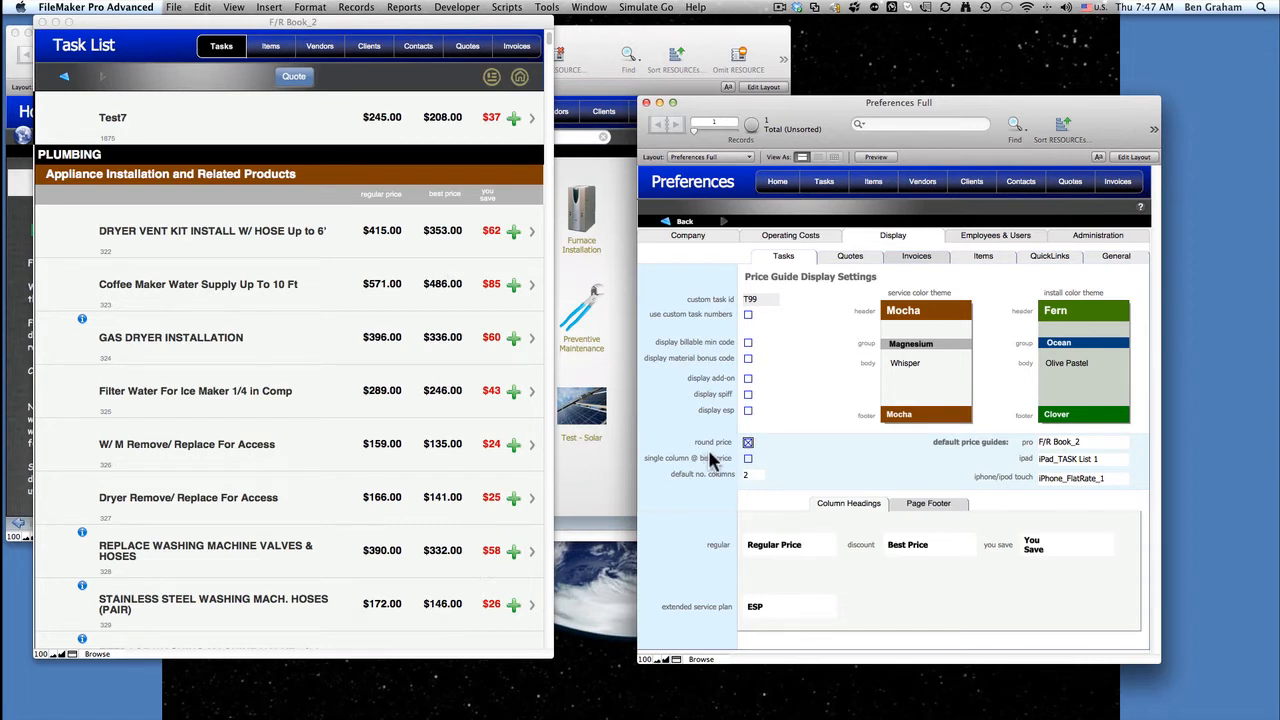
{"action": "left_click", "coordinate": [748, 443]}
{"action": "left_click", "coordinate": [748, 459]}
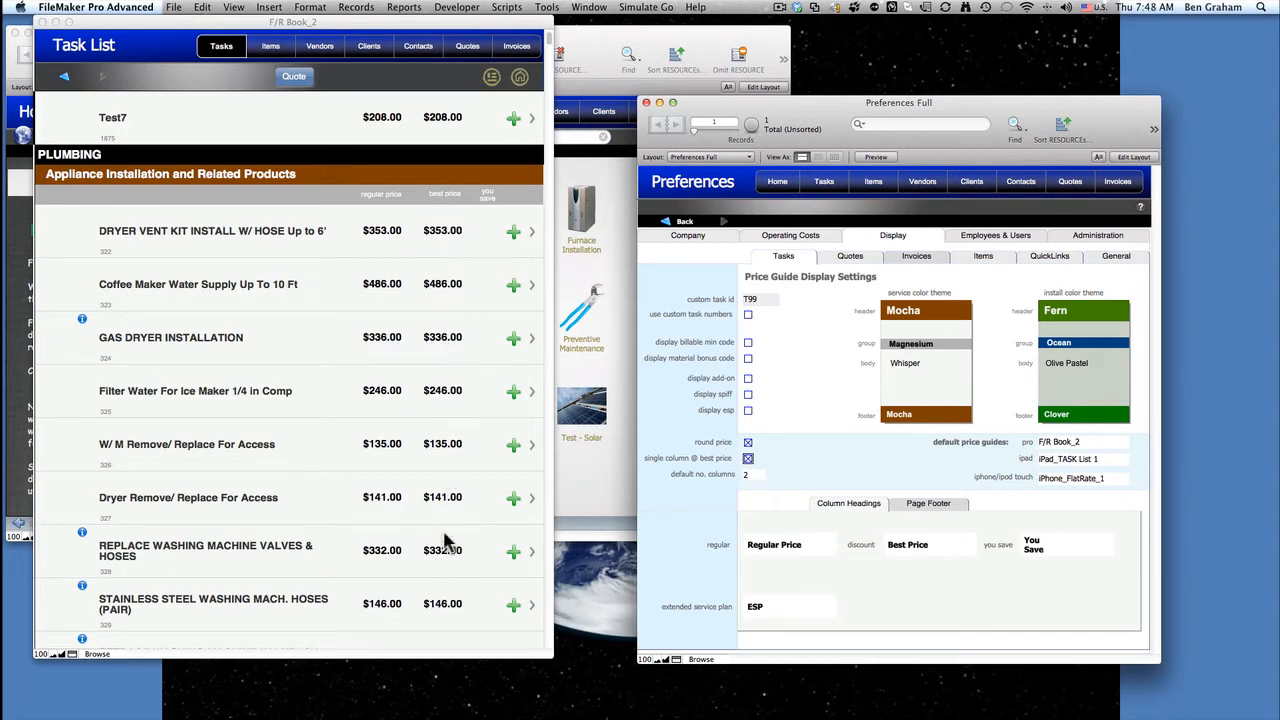
{"action": "left_click", "coordinate": [748, 458]}
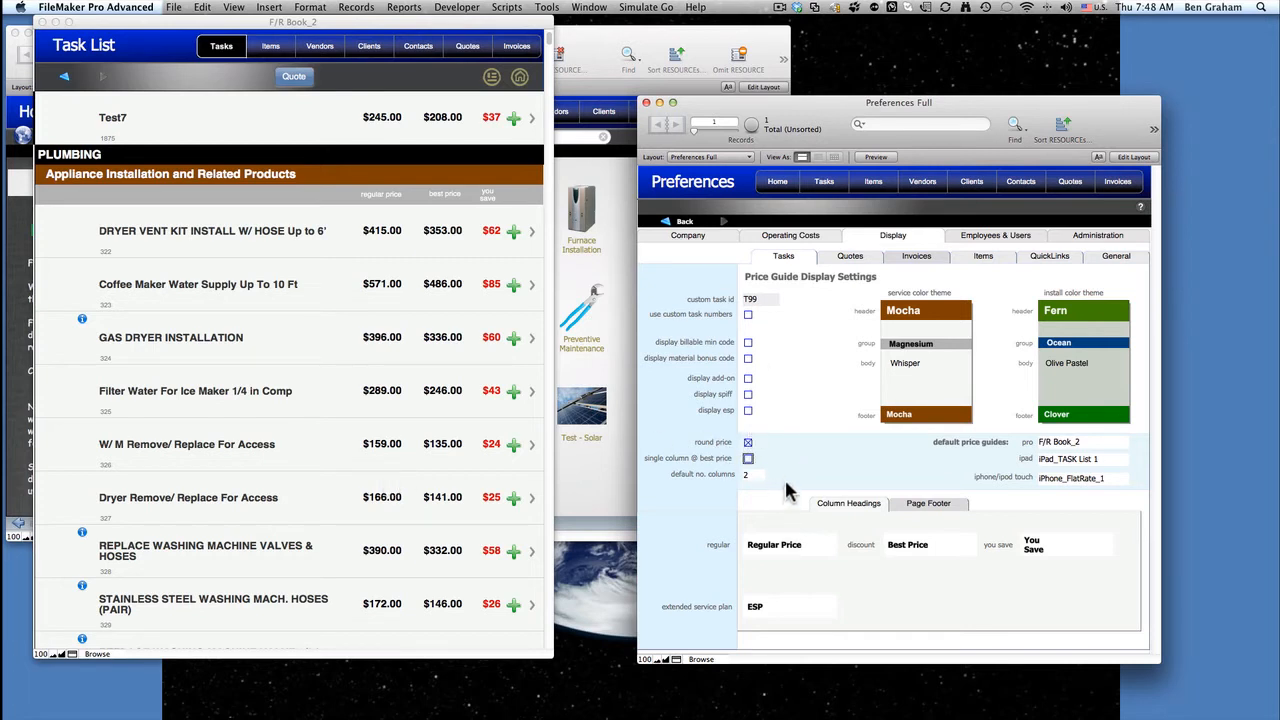
Try Regular Rate as the regular column heading, settle on Standard Rate, and set the discount heading to Value Rate.
{"action": "left_click", "coordinate": [783, 553]}
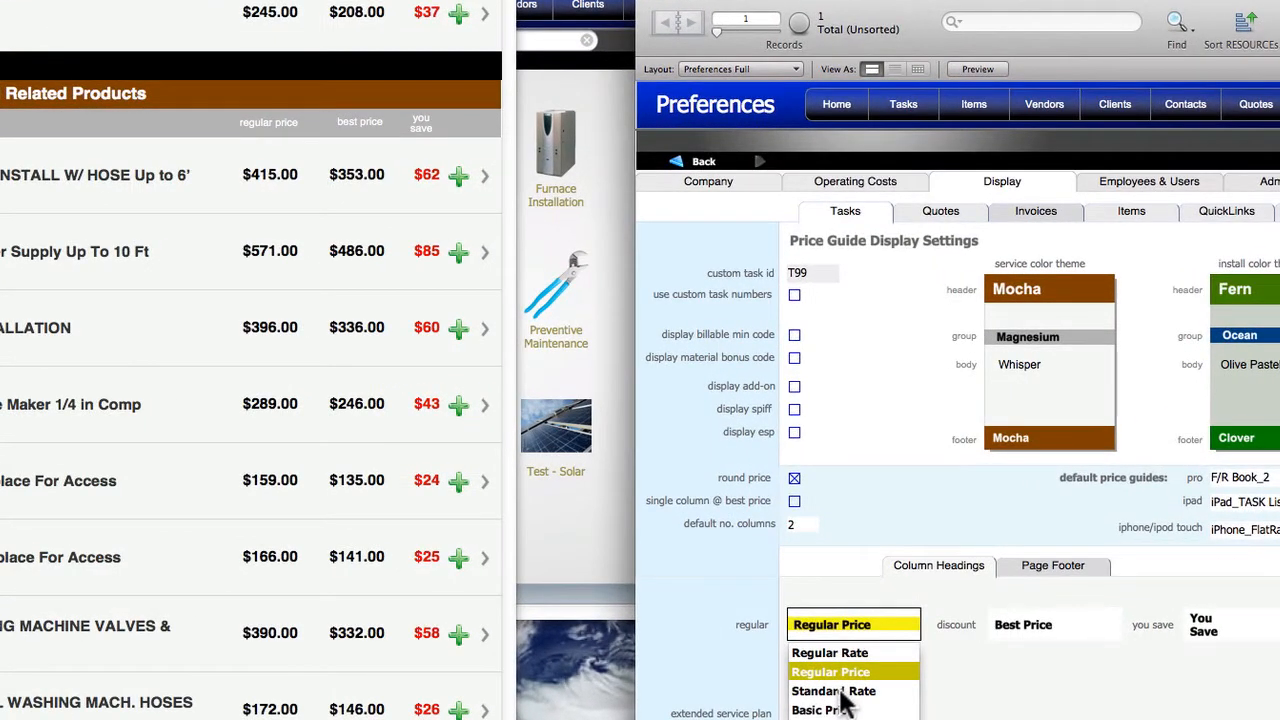
{"action": "left_click", "coordinate": [831, 650]}
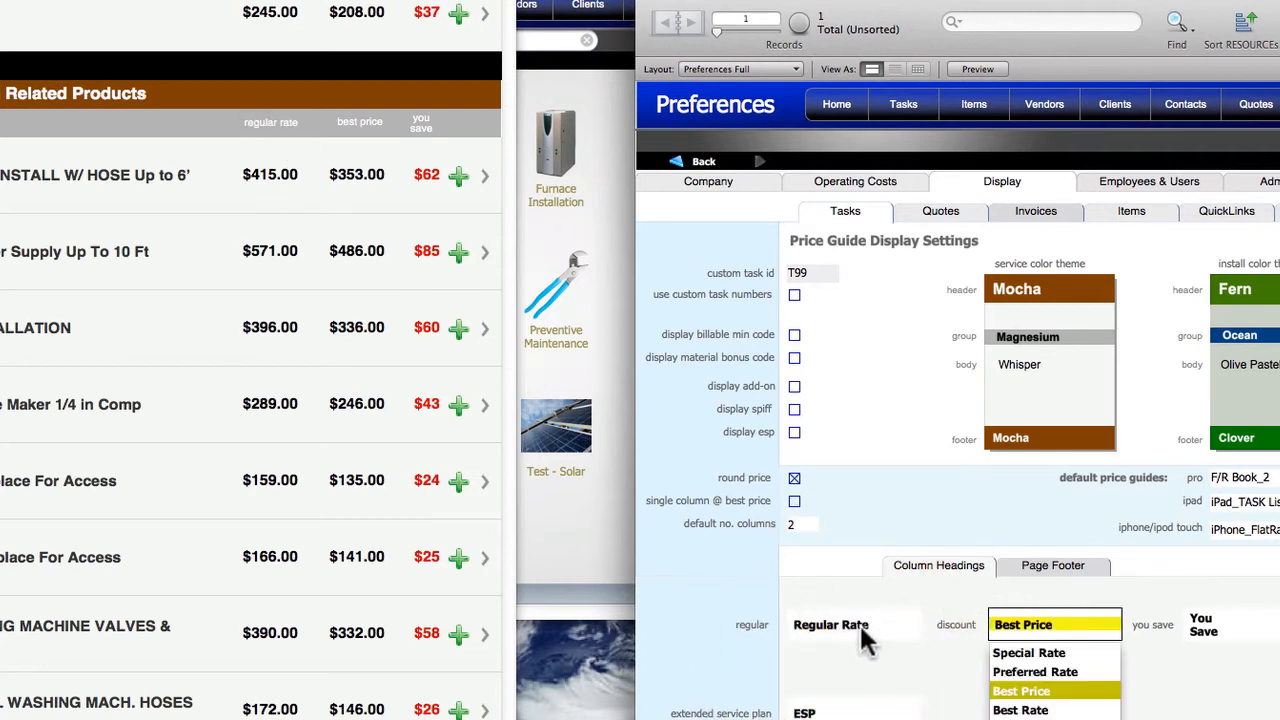
{"action": "left_click", "coordinate": [837, 620]}
{"action": "left_click", "coordinate": [828, 620]}
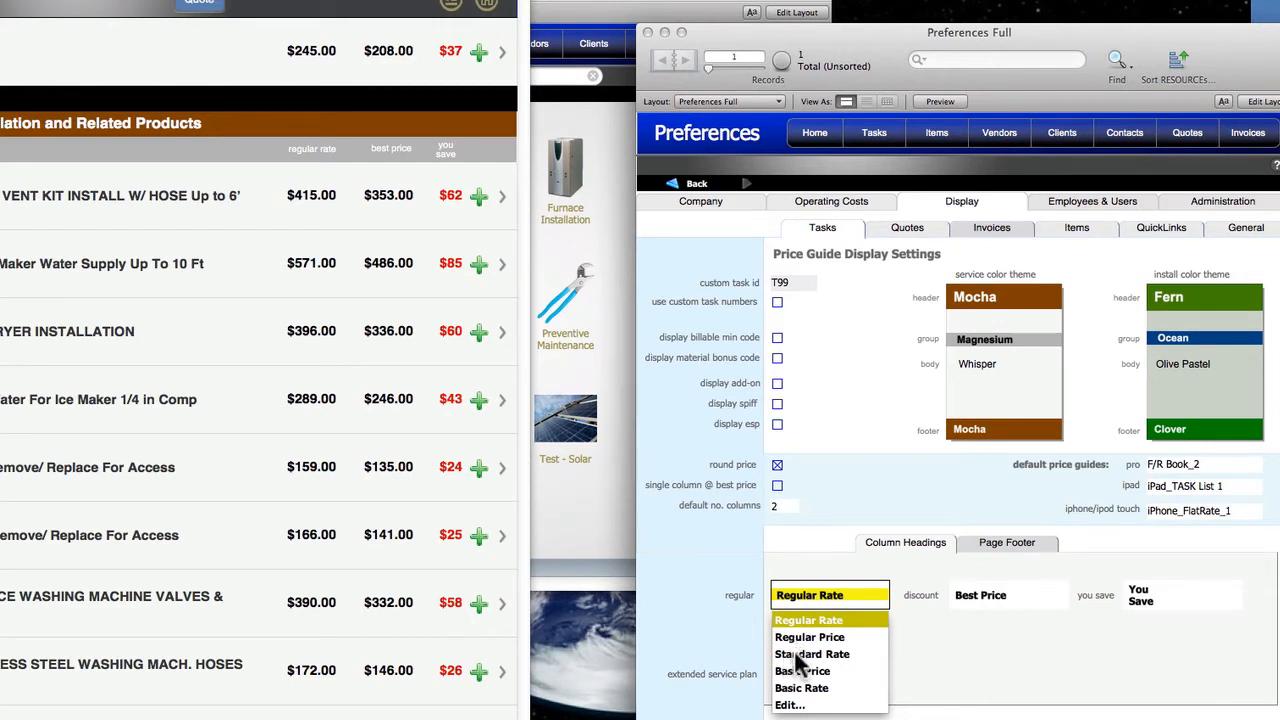
{"action": "left_click", "coordinate": [796, 666]}
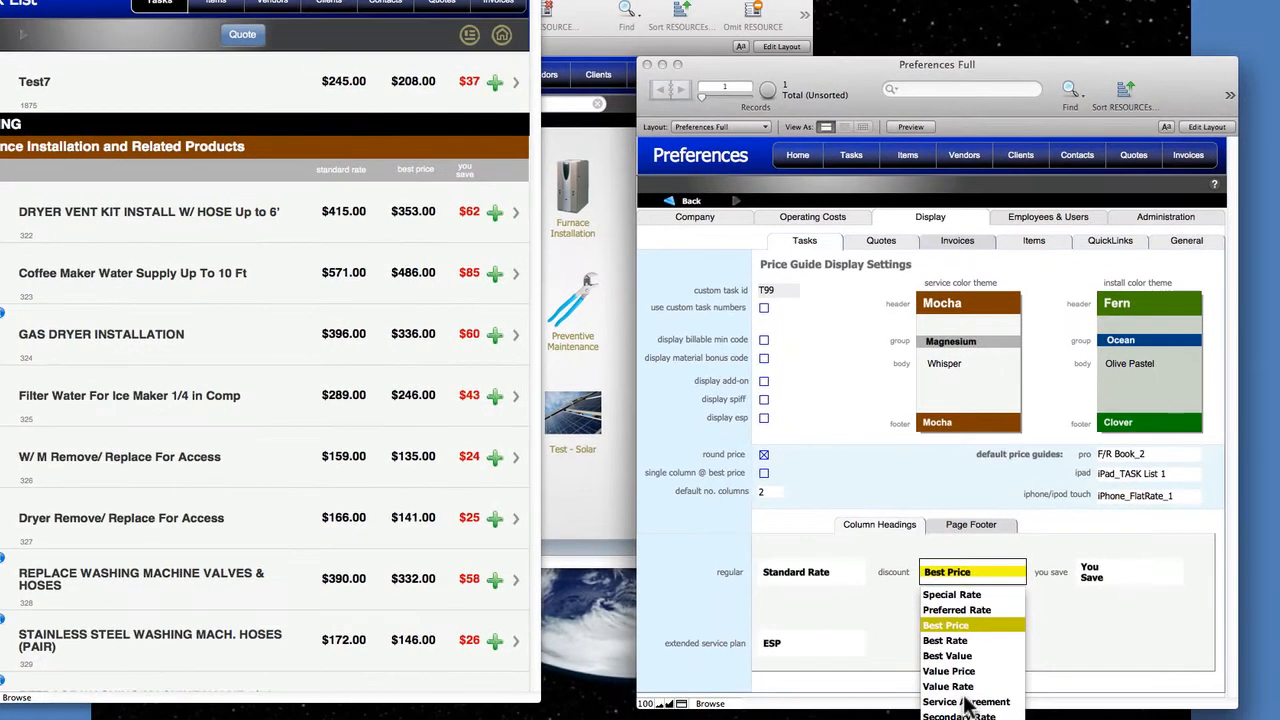
{"action": "left_click", "coordinate": [957, 684]}
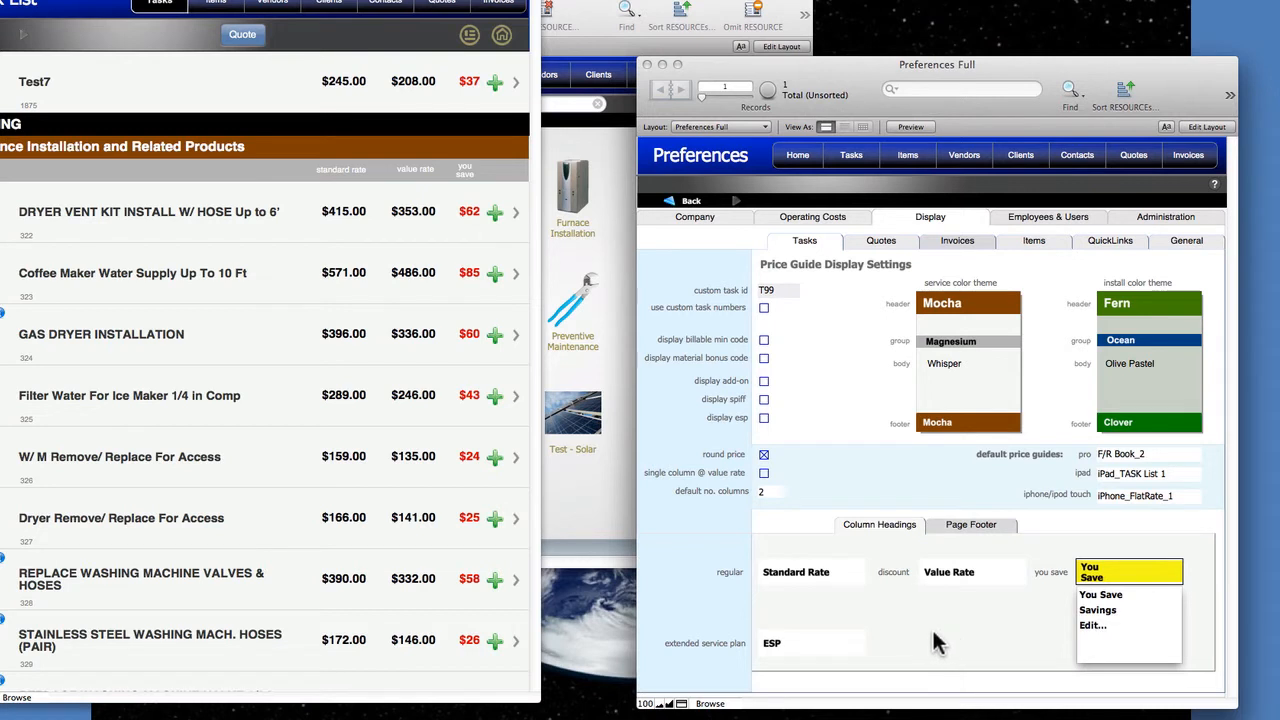
Turn on the ESP code display and review the extended service plan label choices, keeping ESP.
{"action": "left_click", "coordinate": [773, 642]}
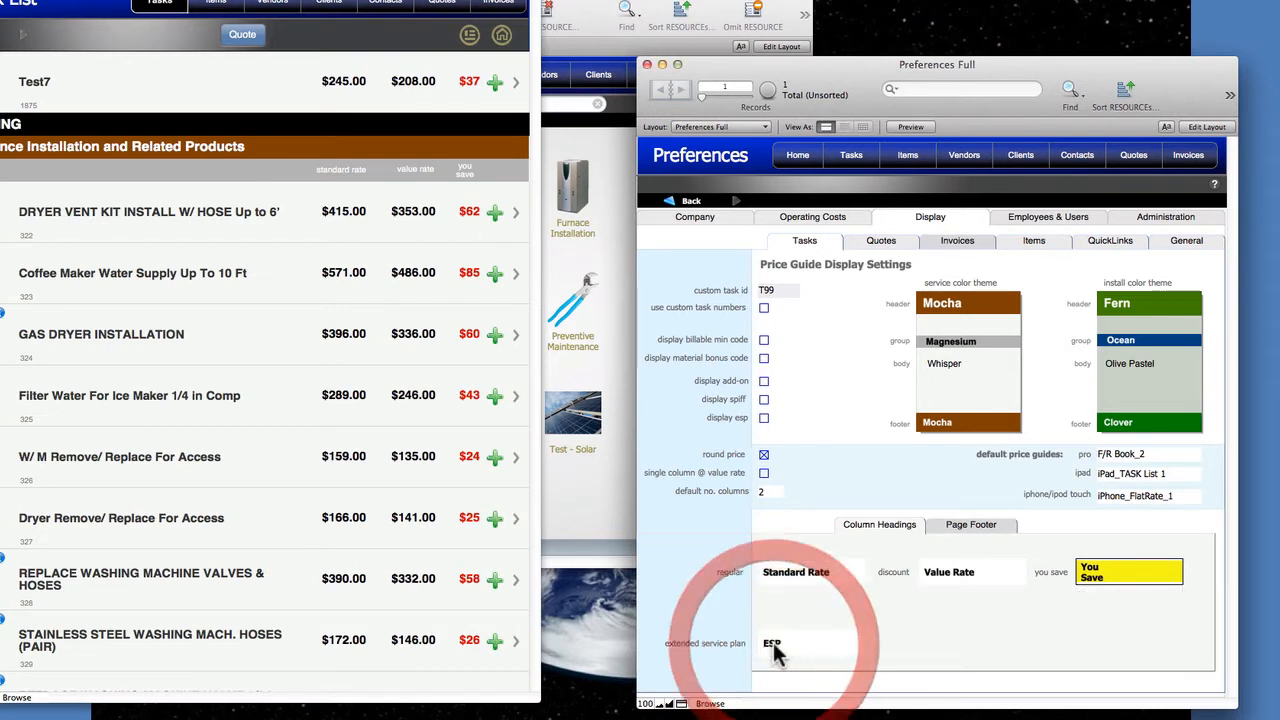
{"action": "left_click", "coordinate": [774, 641]}
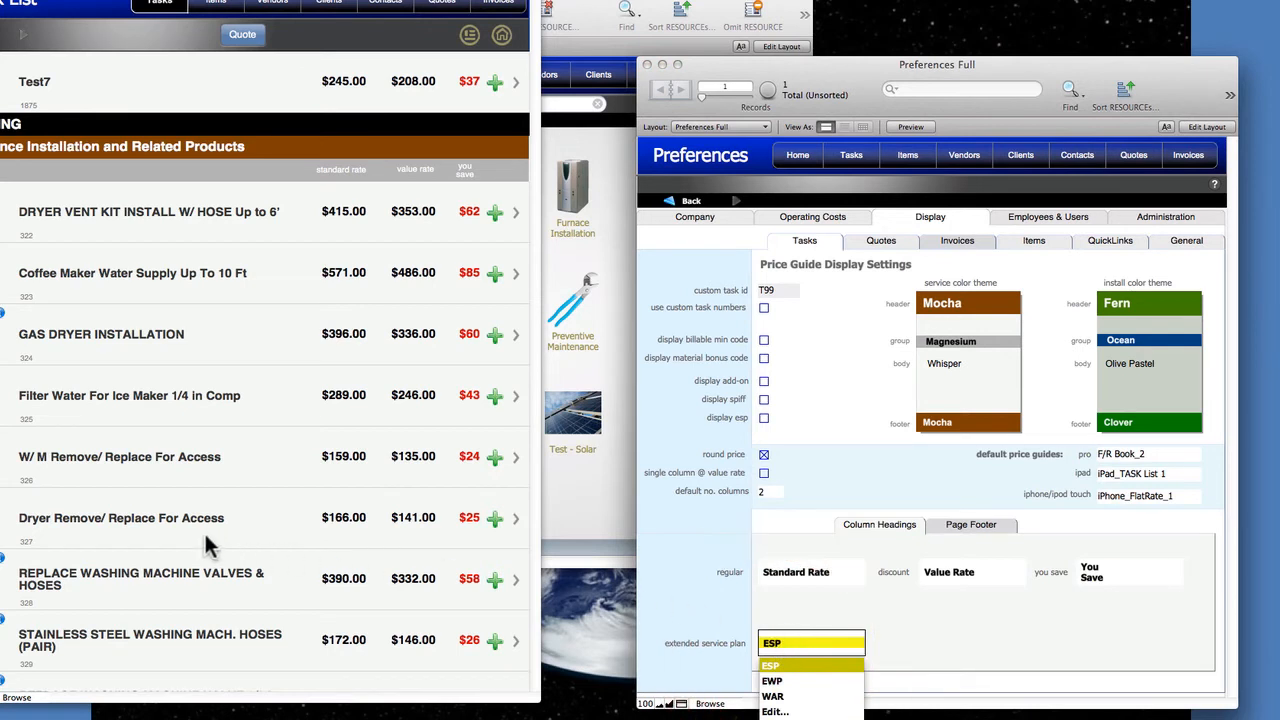
{"action": "left_click", "coordinate": [765, 418]}
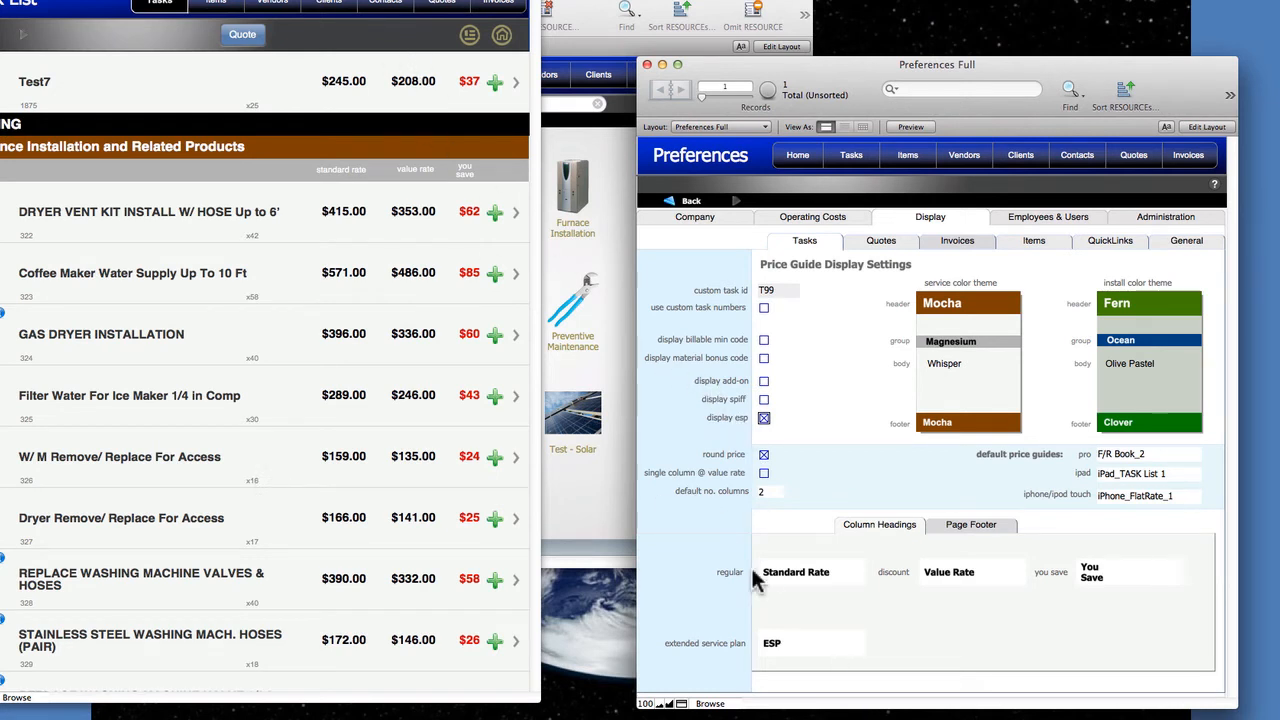
{"action": "left_click", "coordinate": [767, 646]}
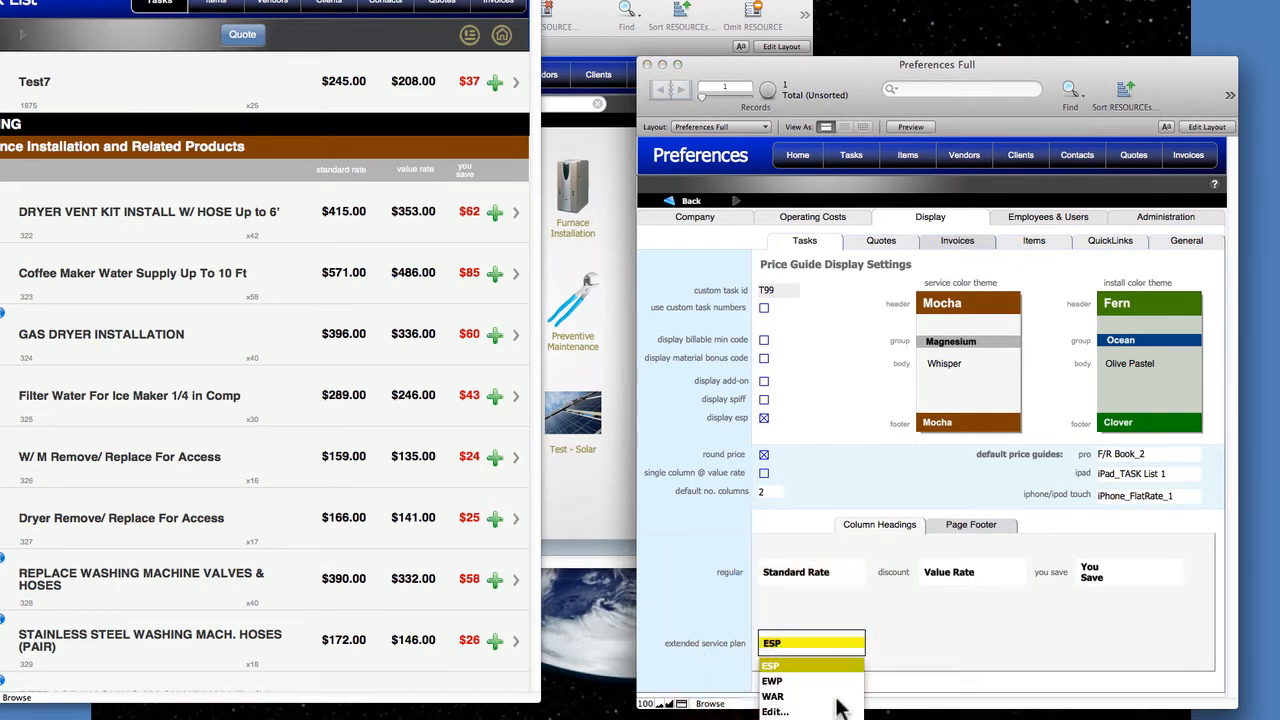
{"action": "left_click", "coordinate": [778, 616]}
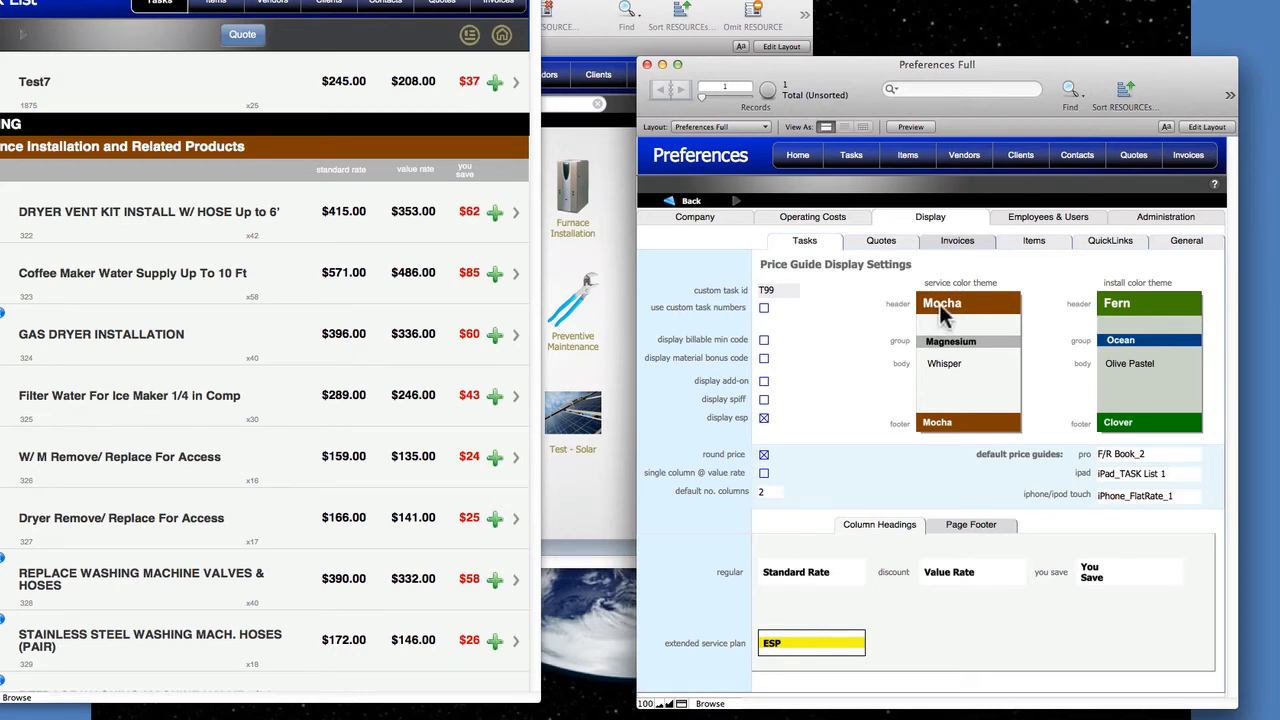
Look down the iPad task list with its new headings and exit the iPad simulation.
{"action": "scroll", "coordinate": [394, 348], "scroll_direction": "down", "scroll_amount": 10}
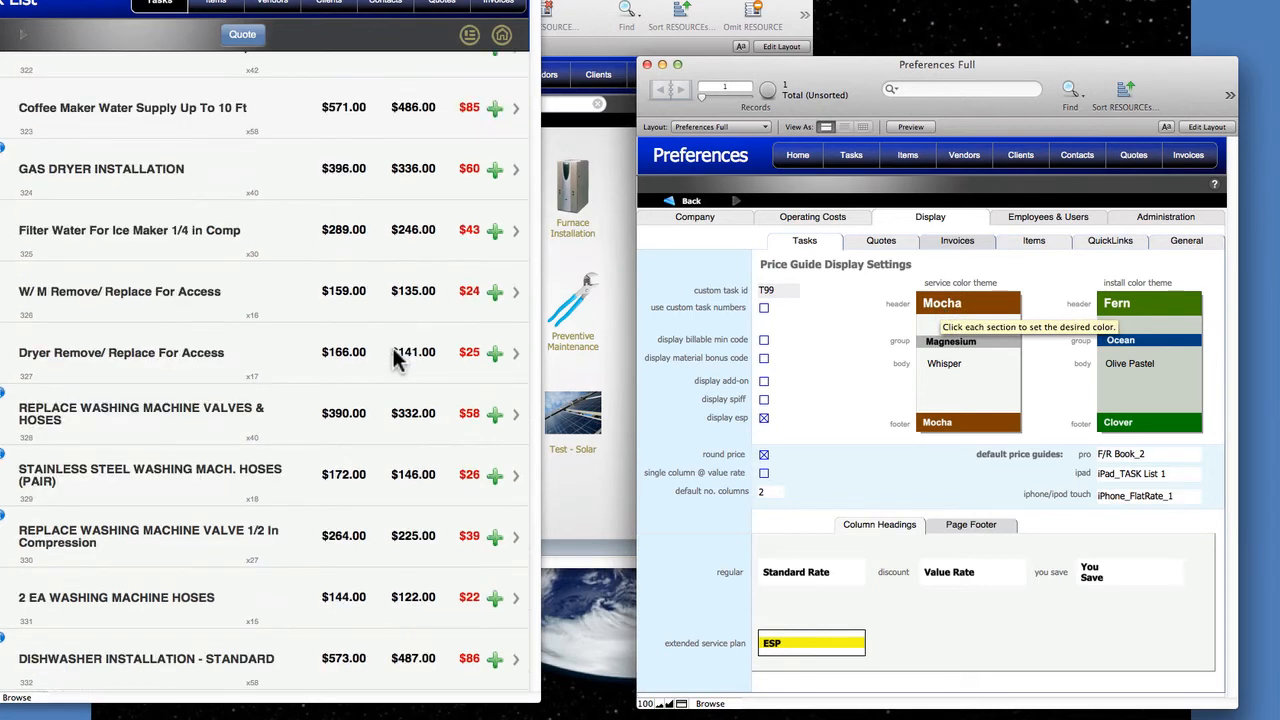
{"action": "scroll", "coordinate": [398, 360], "scroll_direction": "down", "scroll_amount": 10}
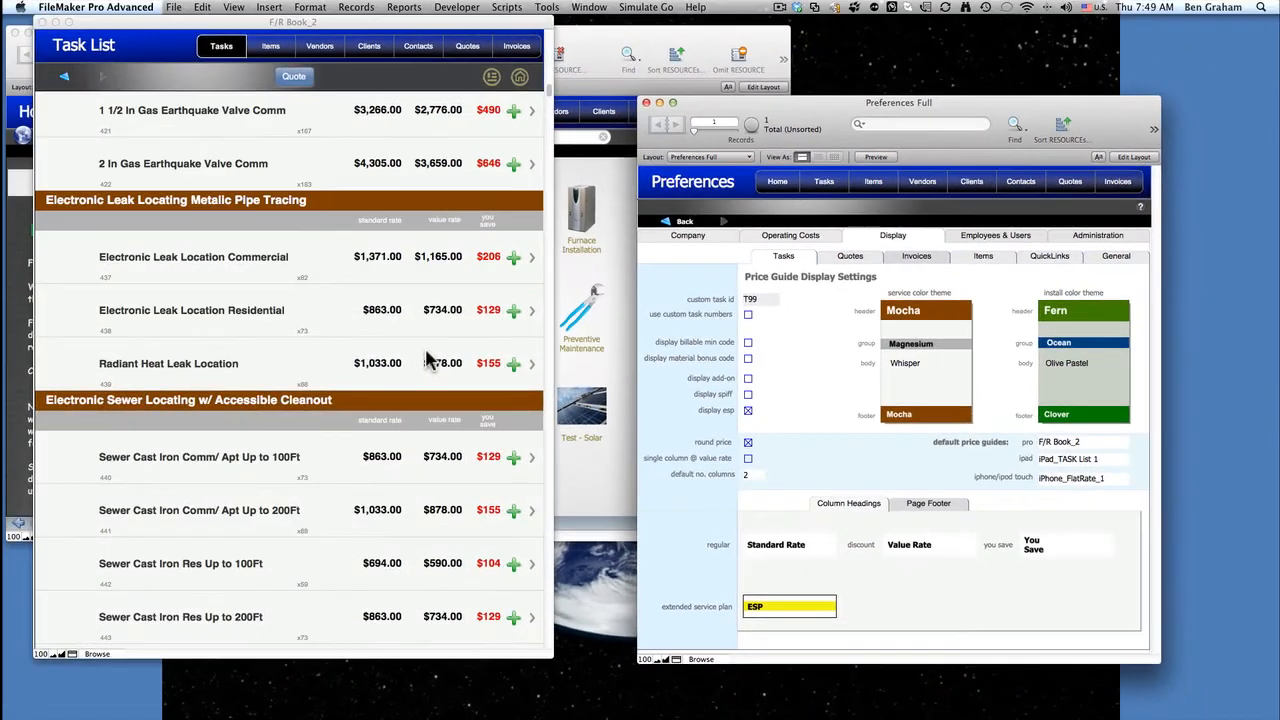
{"action": "left_click", "coordinate": [494, 22]}
{"action": "left_click", "coordinate": [646, 7]}
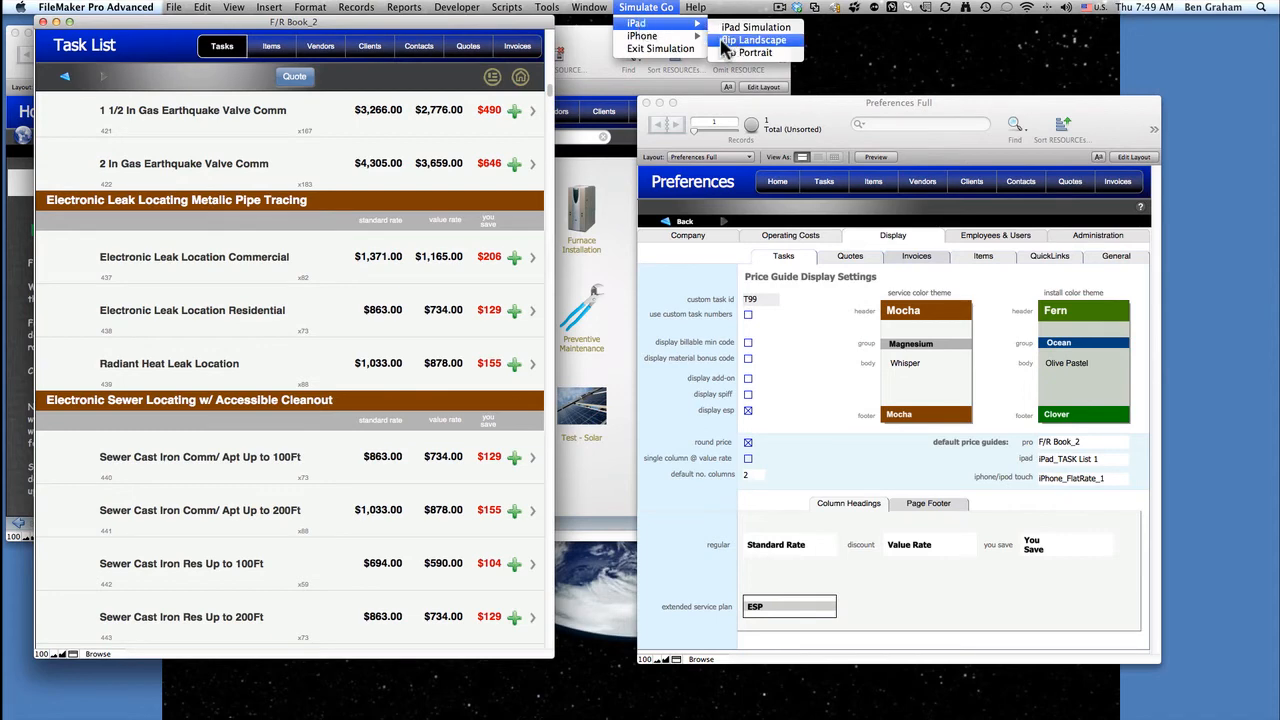
{"action": "left_click", "coordinate": [662, 49]}
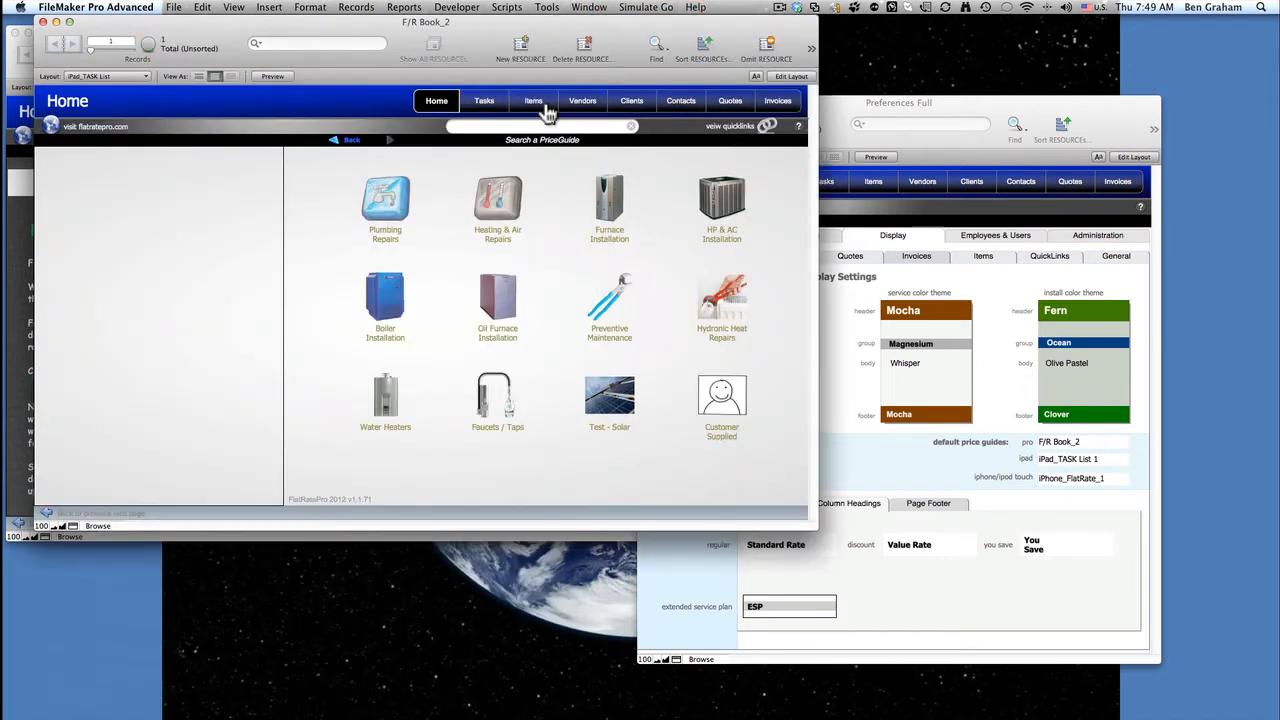
Switch the main window to the printed two-column price guide layout F/R Book_2.
{"action": "left_click", "coordinate": [135, 76]}
{"action": "mouse_move", "coordinate": [132, 176]}
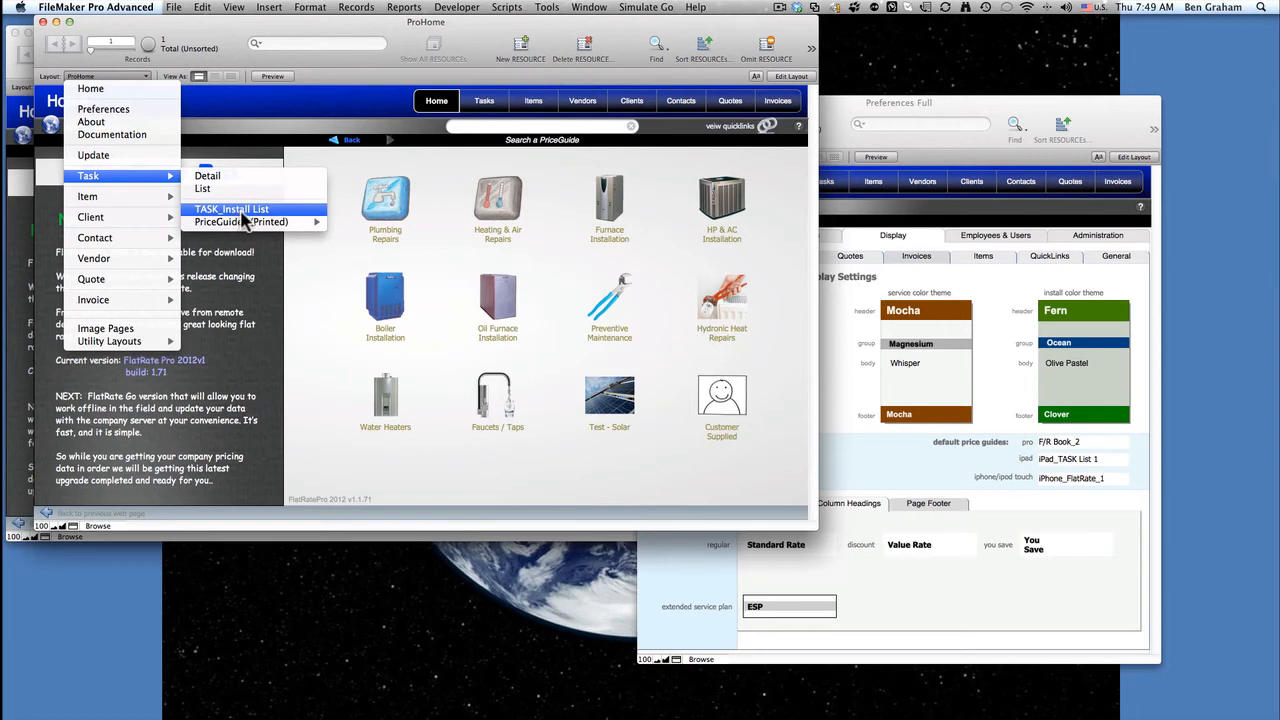
{"action": "mouse_move", "coordinate": [250, 222]}
{"action": "mouse_move", "coordinate": [388, 226]}
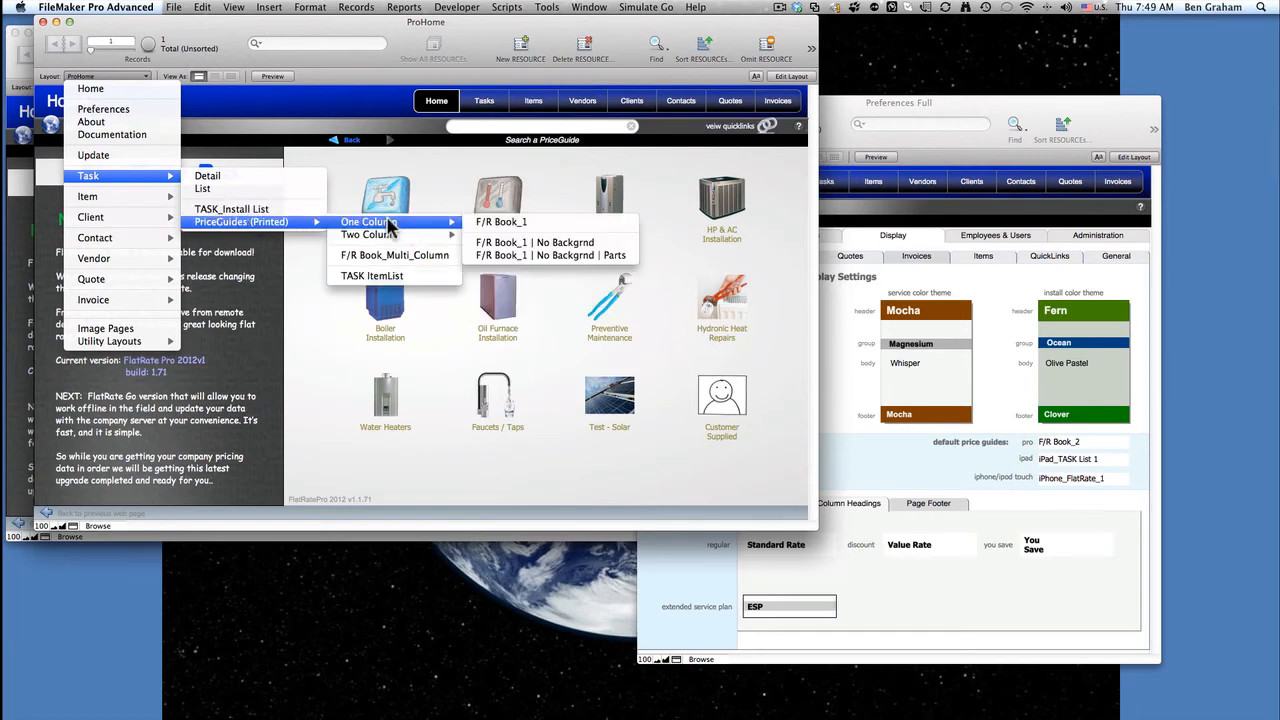
{"action": "left_click", "coordinate": [484, 244]}
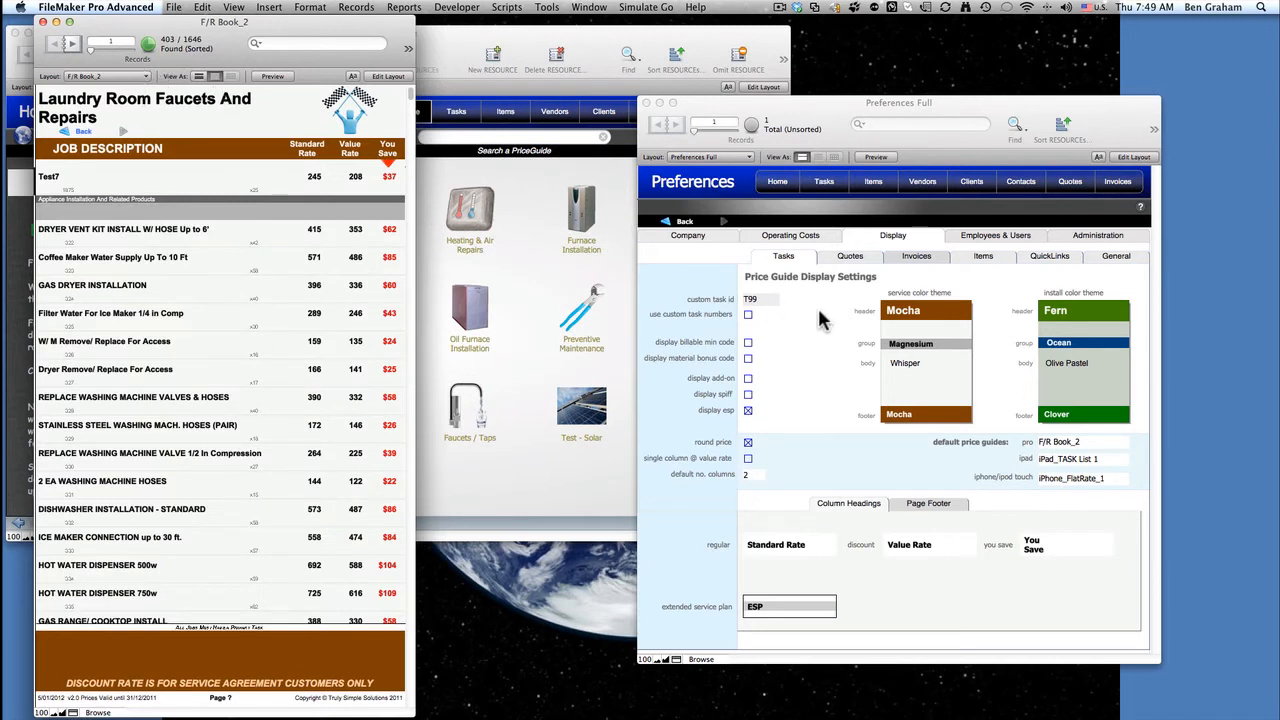
Set the service color theme's header to Maraschino and its footer to Maroon.
{"action": "left_click", "coordinate": [904, 312]}
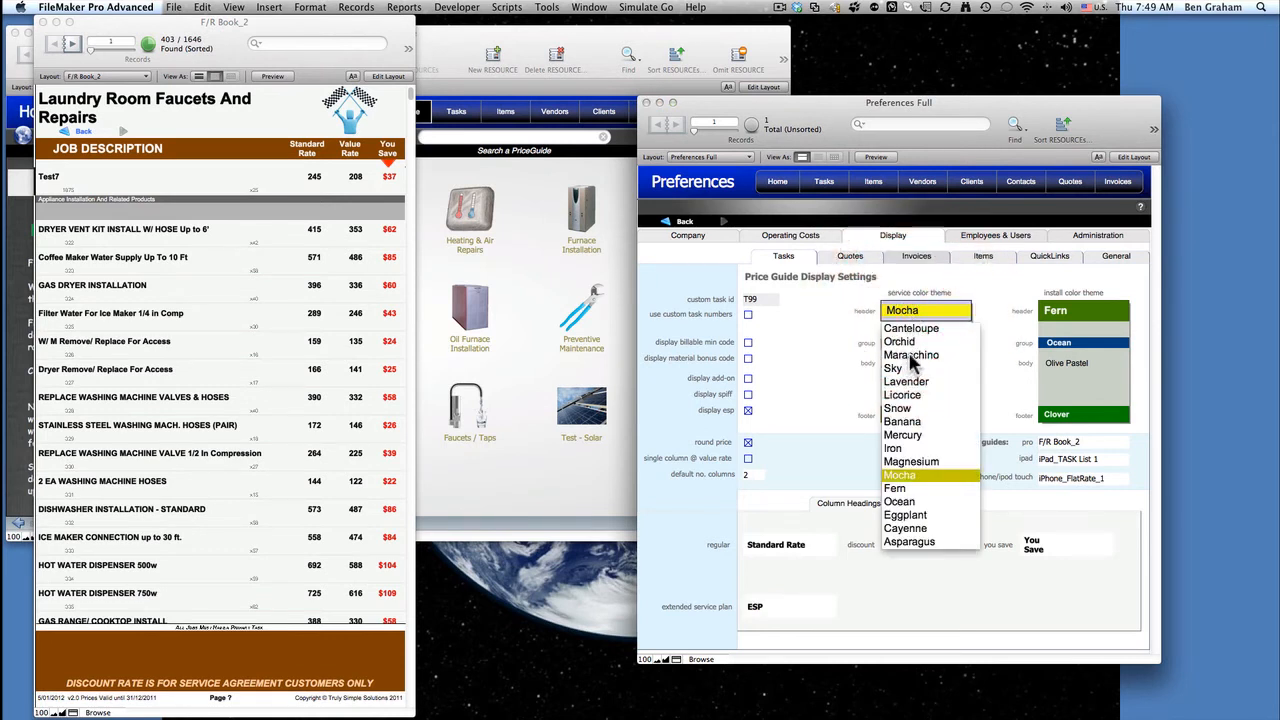
{"action": "left_click", "coordinate": [910, 356]}
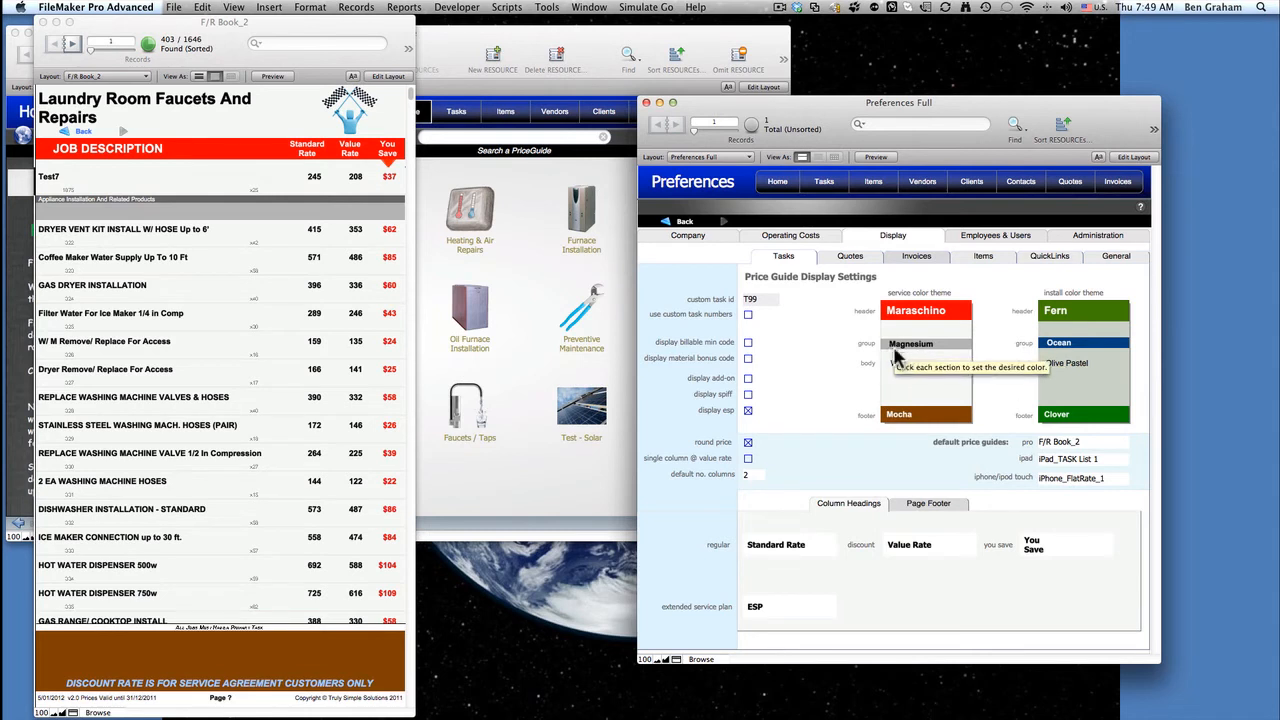
{"action": "left_click", "coordinate": [908, 414]}
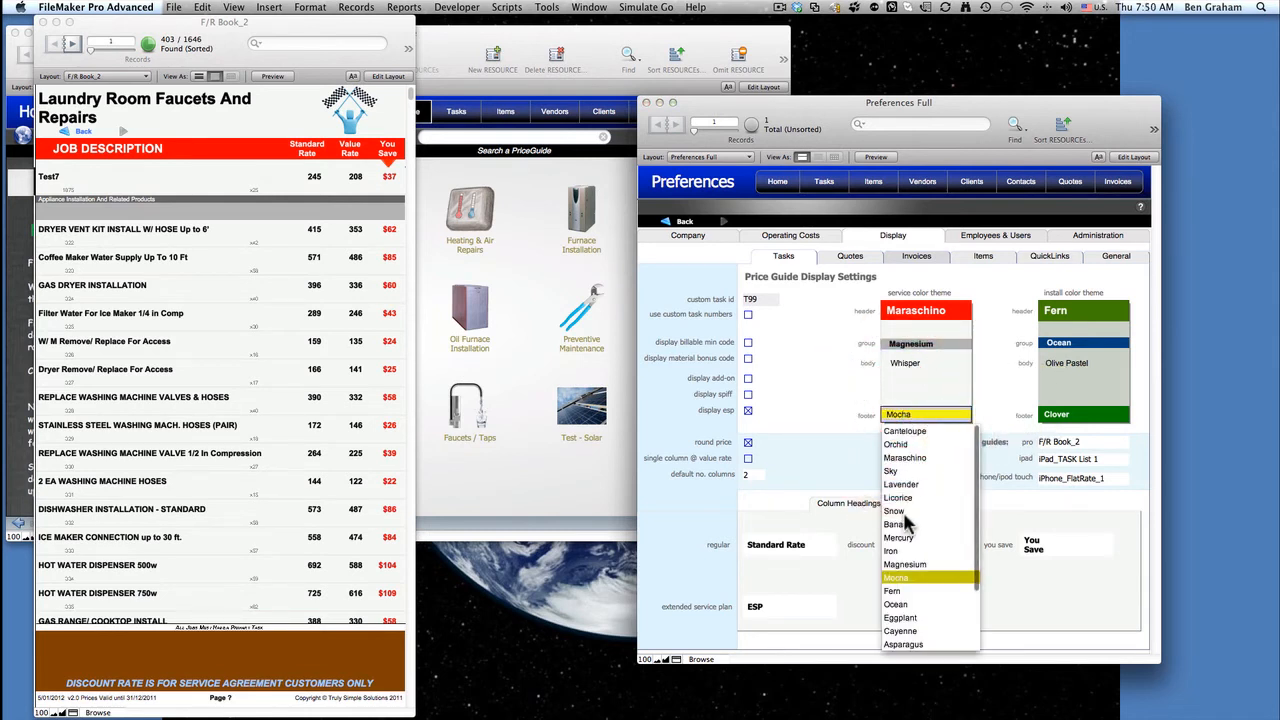
{"action": "scroll", "coordinate": [905, 522], "scroll_direction": "down", "scroll_amount": 3}
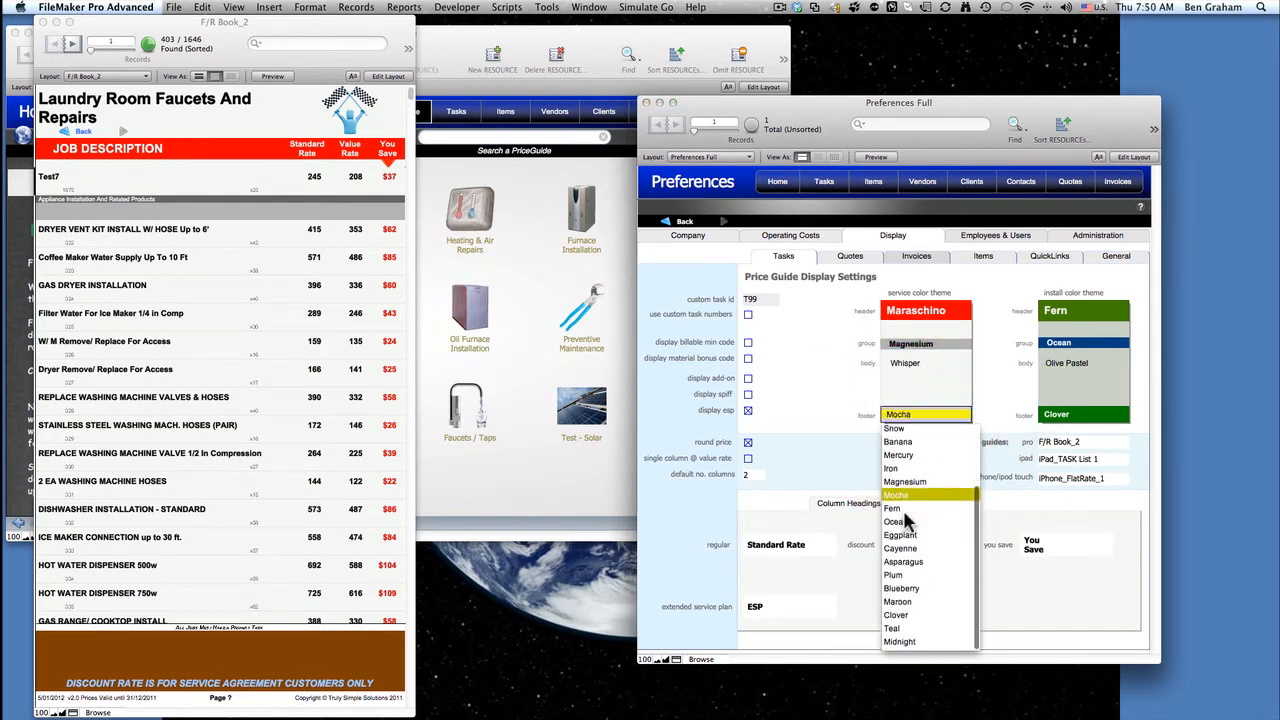
{"action": "left_click", "coordinate": [897, 604]}
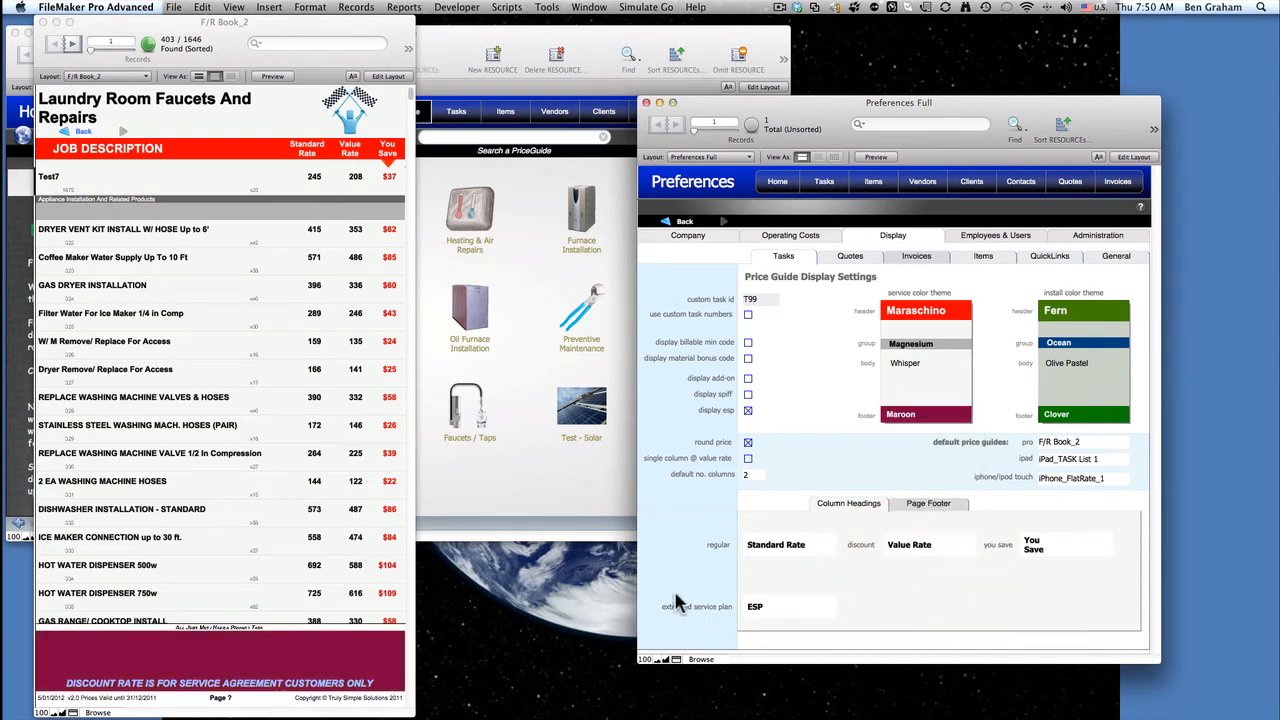
Set the service color theme's group color to Mocha and check the group bars throughout the price guide.
{"action": "left_click", "coordinate": [895, 346]}
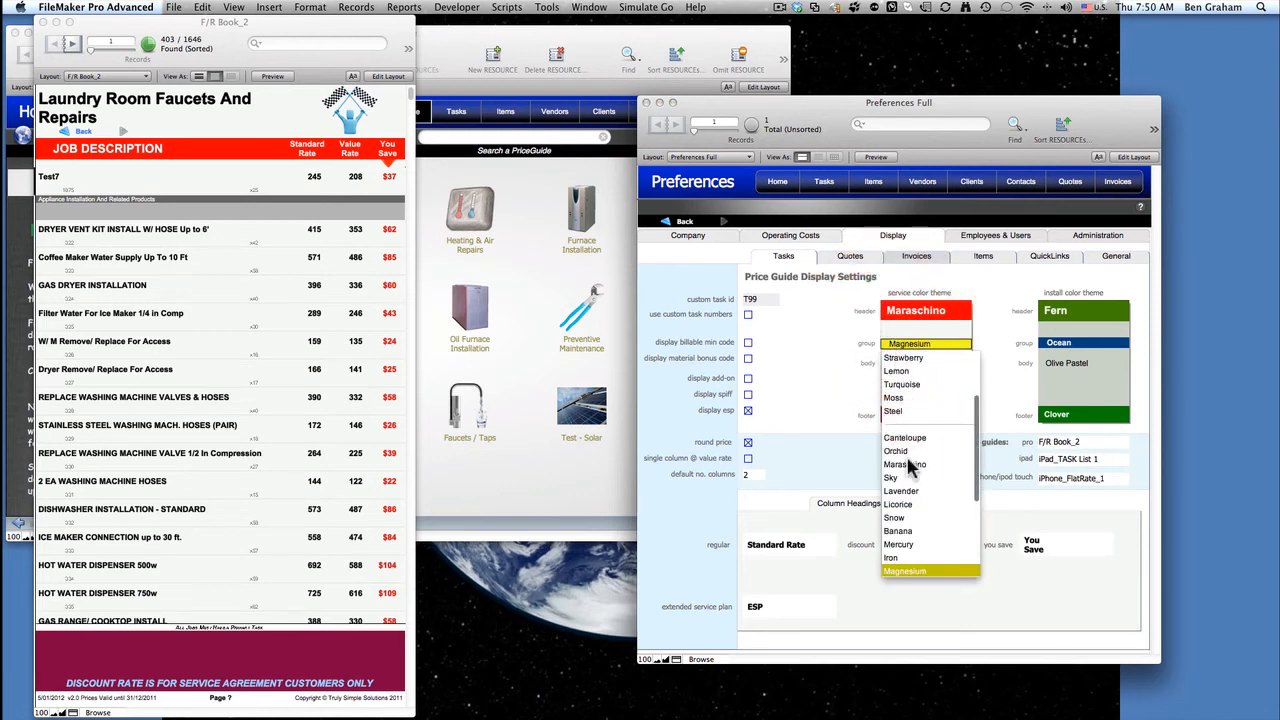
{"action": "scroll", "coordinate": [929, 495], "scroll_direction": "down", "scroll_amount": 3}
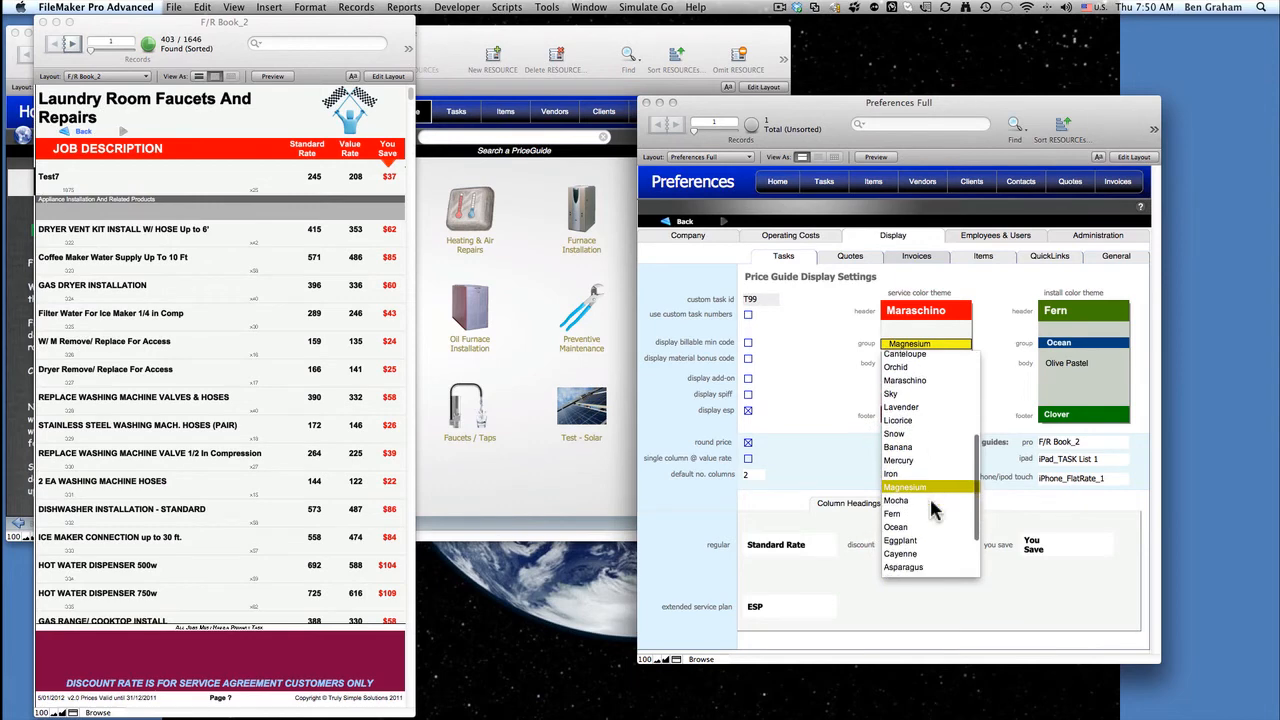
{"action": "scroll", "coordinate": [925, 495], "scroll_direction": "down", "scroll_amount": 2}
{"action": "left_click", "coordinate": [900, 478]}
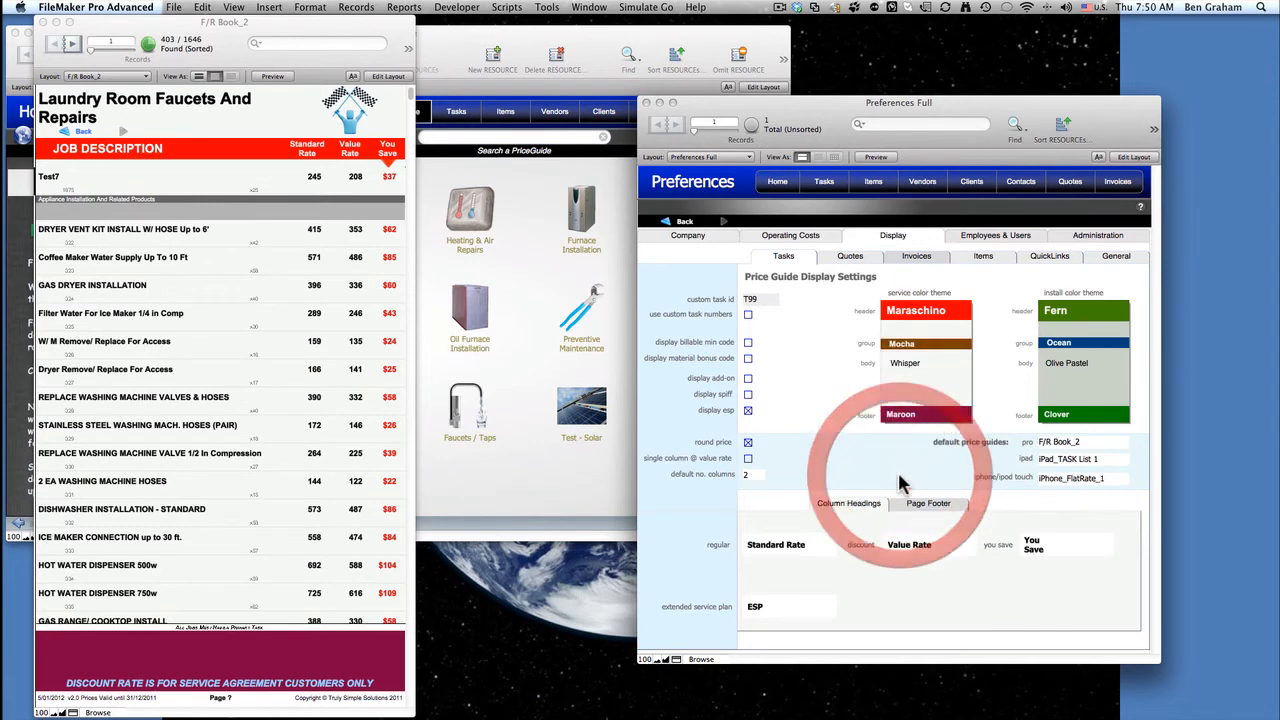
{"action": "scroll", "coordinate": [363, 365], "scroll_direction": "down", "scroll_amount": 10}
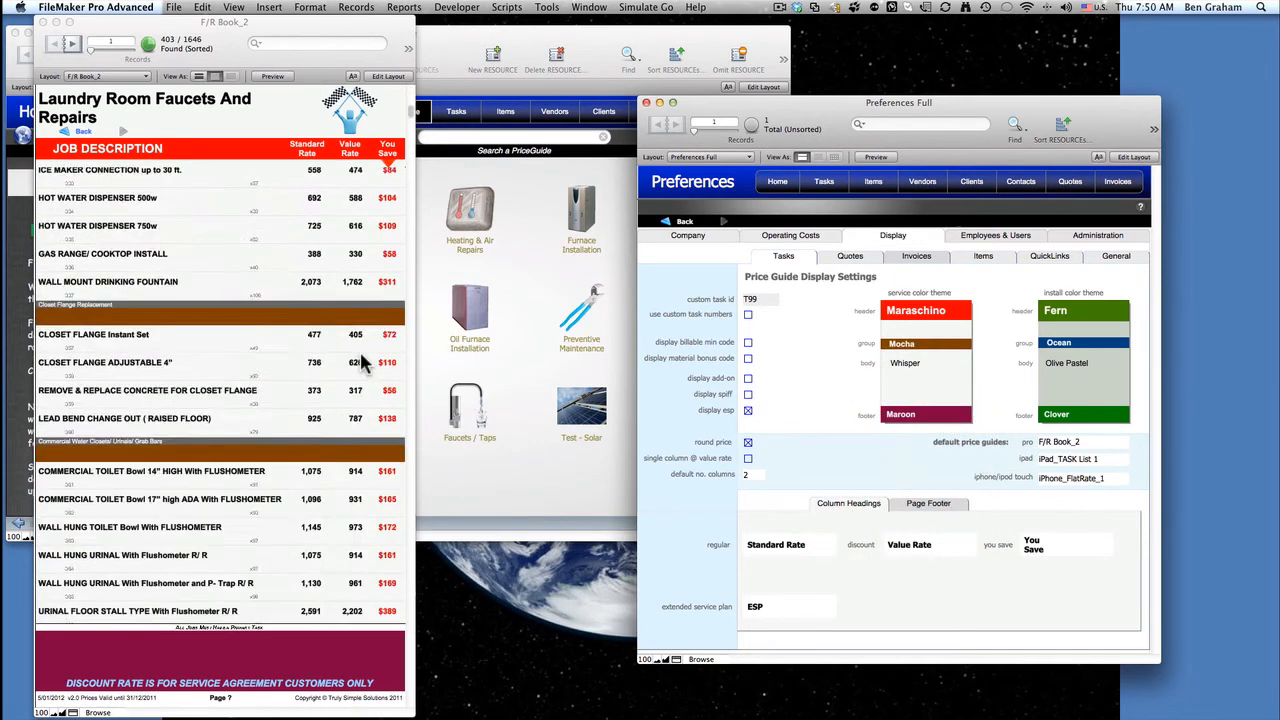
{"action": "scroll", "coordinate": [363, 365], "scroll_direction": "up", "scroll_amount": 5}
{"action": "scroll", "coordinate": [363, 365], "scroll_direction": "up", "scroll_amount": 2}
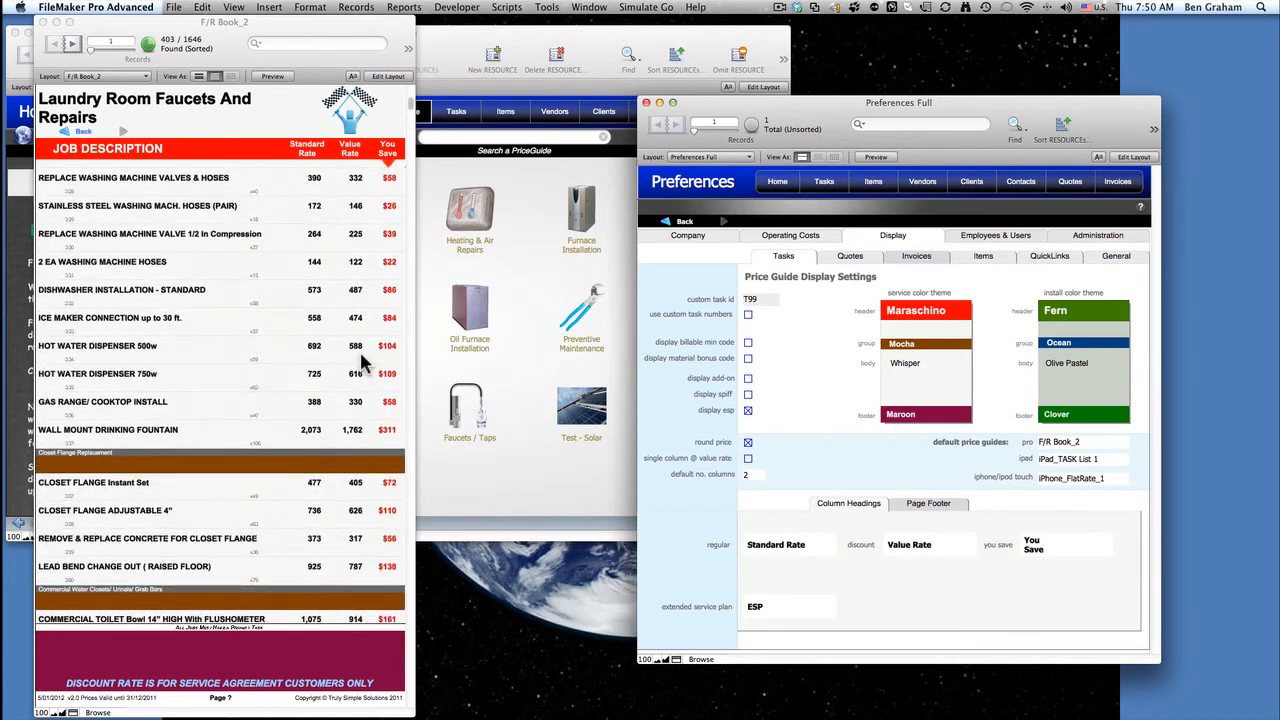
{"action": "scroll", "coordinate": [240, 422], "scroll_direction": "down", "scroll_amount": 5}
{"action": "scroll", "coordinate": [240, 428], "scroll_direction": "down", "scroll_amount": 8}
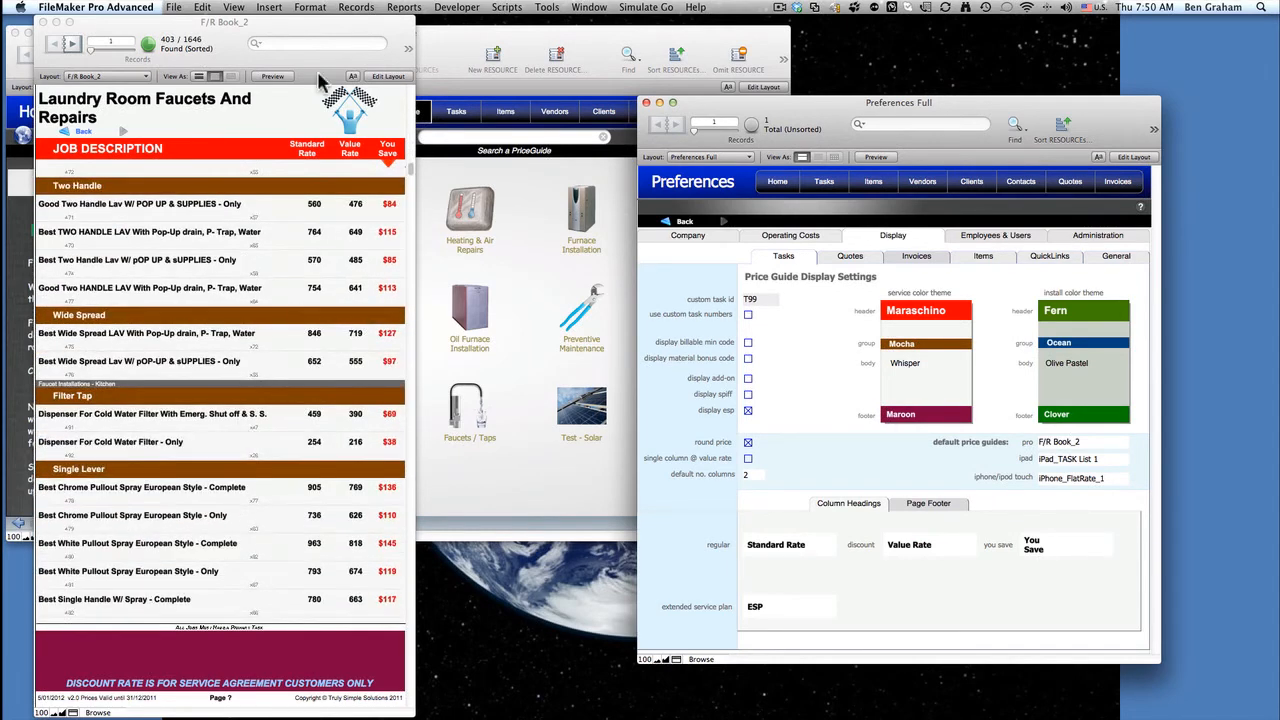
Preview the price guide as printed pages and move forward to page 3.
{"action": "left_click", "coordinate": [281, 72]}
{"action": "left_click", "coordinate": [272, 76]}
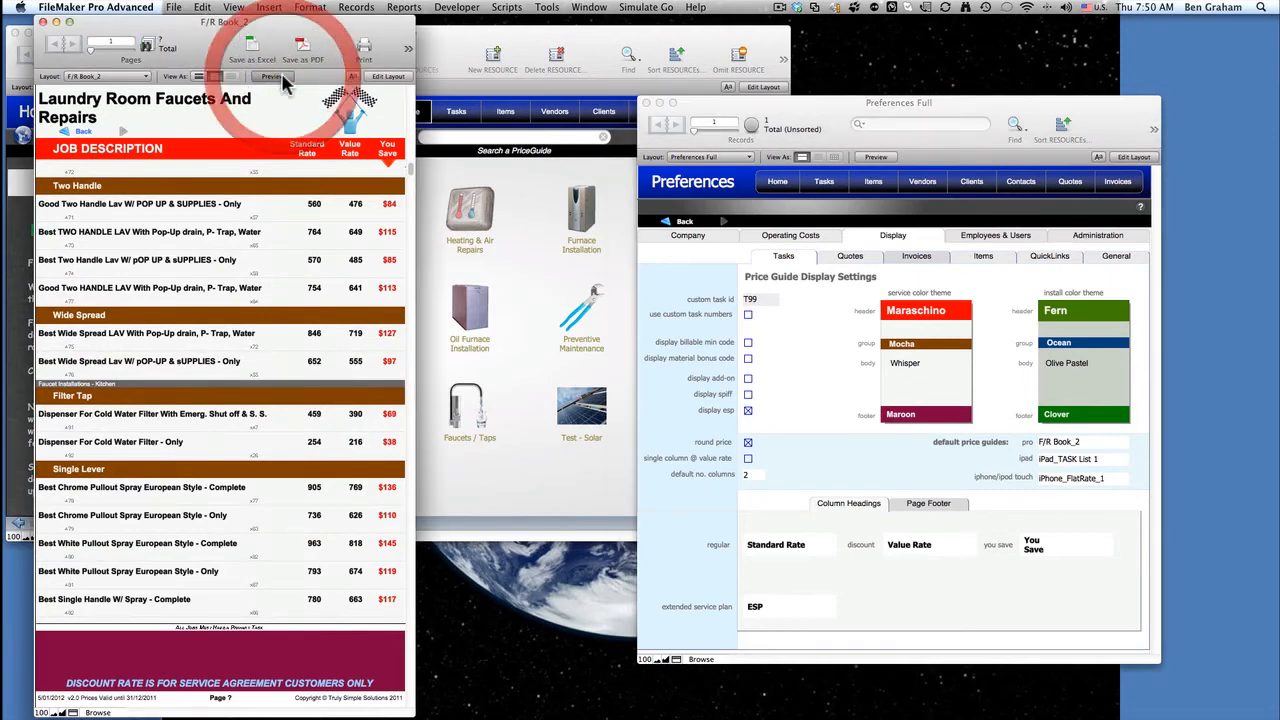
{"action": "left_click", "coordinate": [72, 44]}
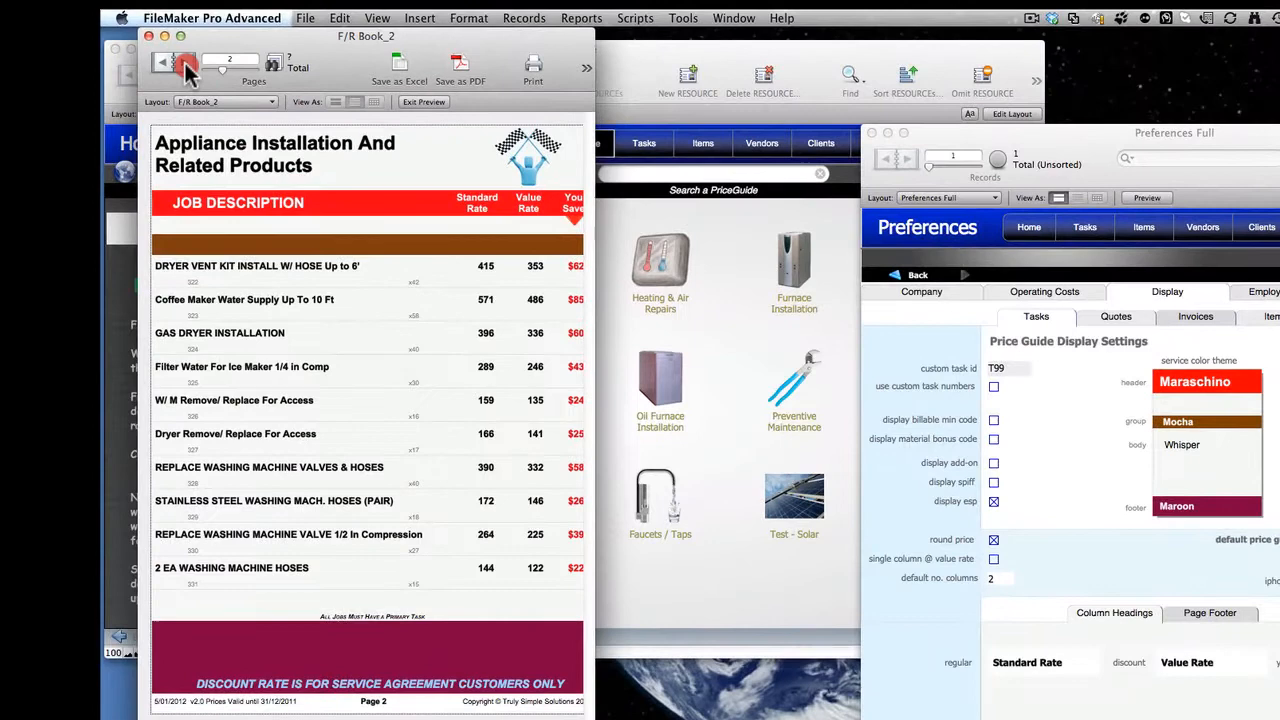
{"action": "left_click", "coordinate": [185, 63]}
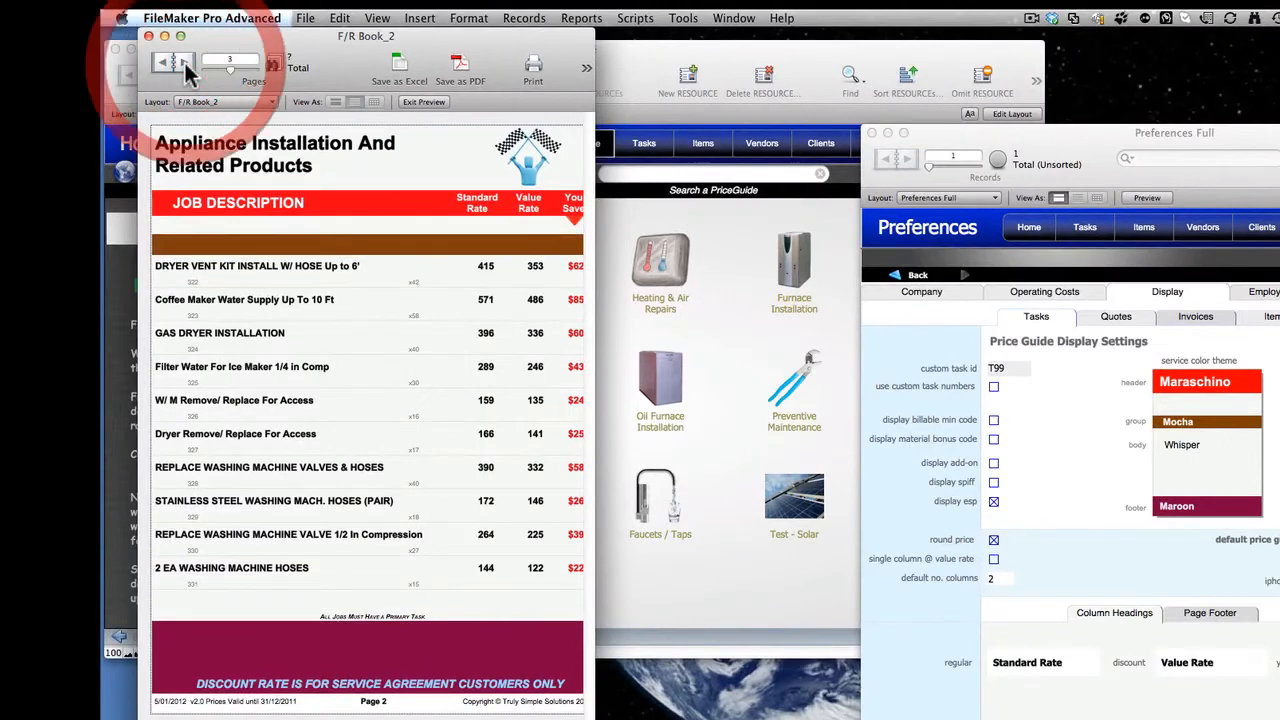
Page forward through the printed price guide preview to page 5 and exit the preview.
{"action": "left_click", "coordinate": [185, 63]}
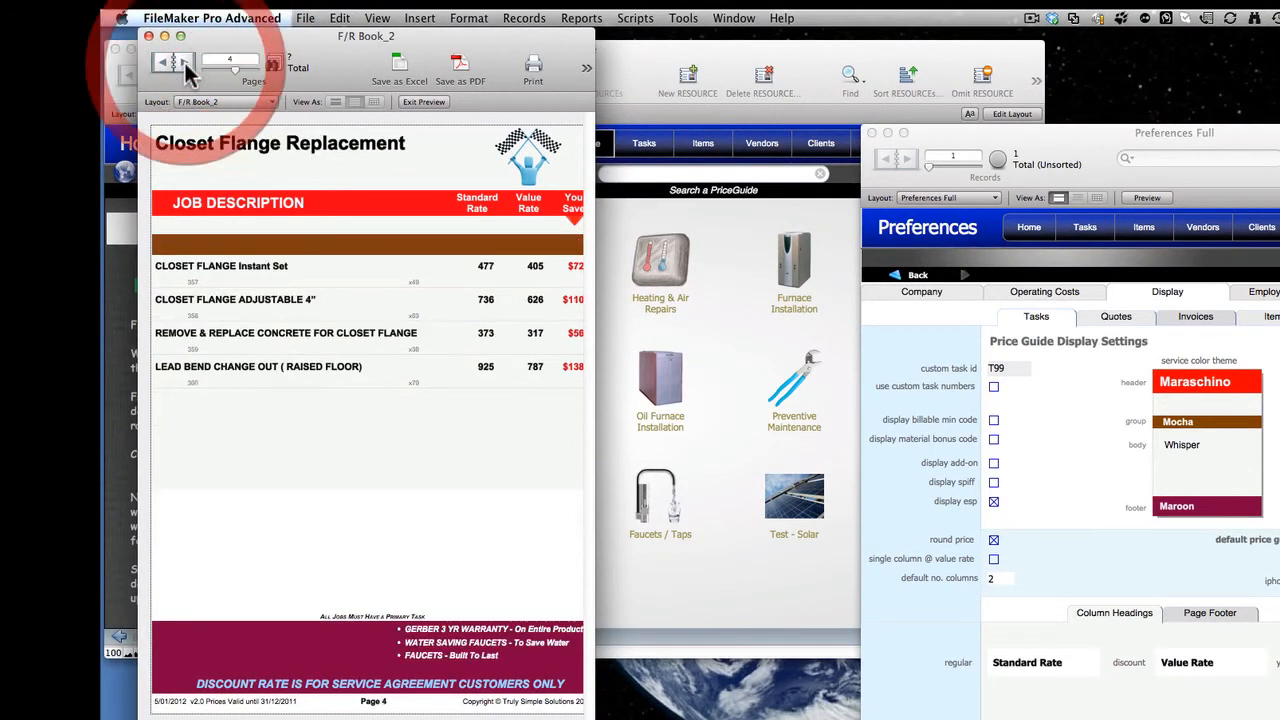
{"action": "left_click", "coordinate": [183, 60]}
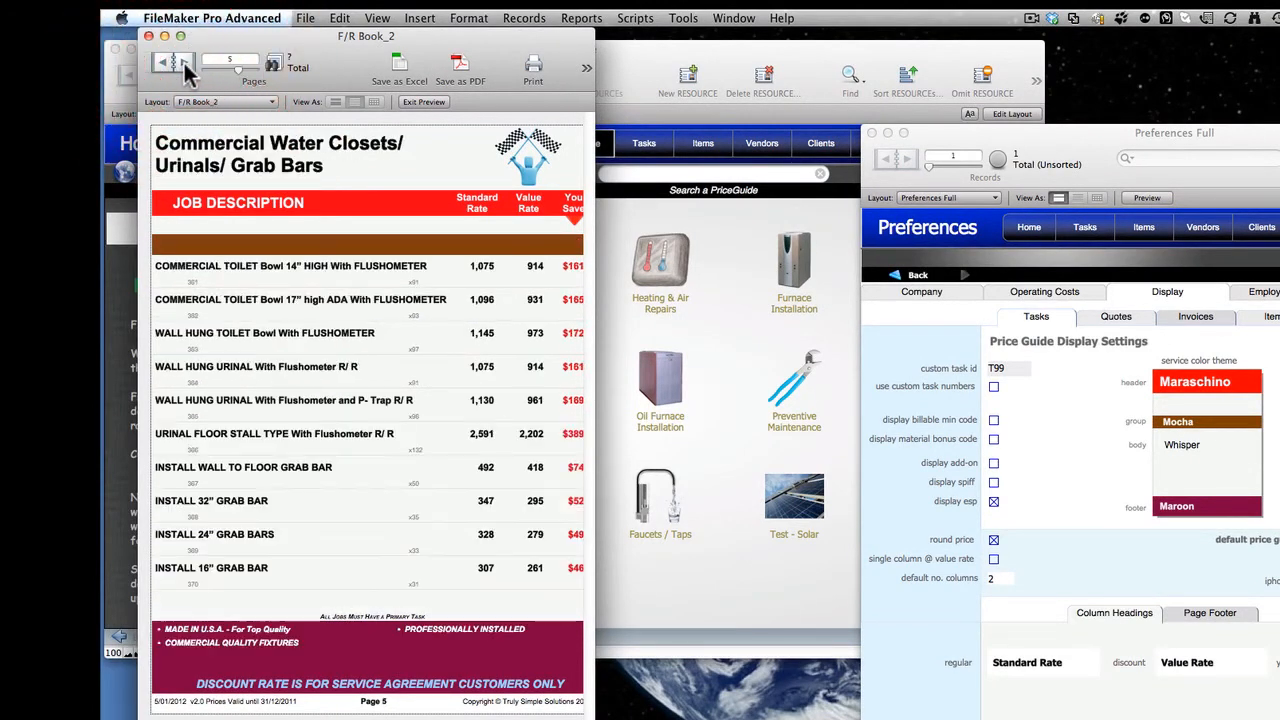
{"action": "left_click", "coordinate": [418, 102]}
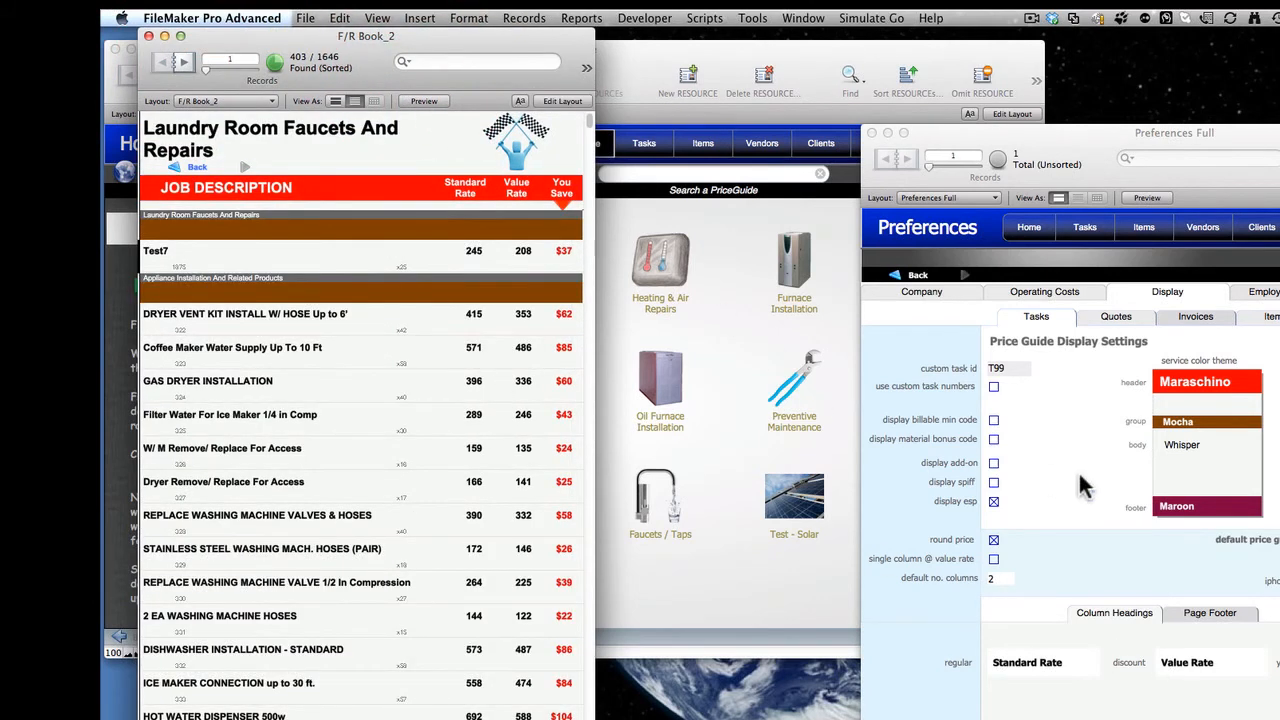
Recolor the service color theme with header Orchid, group Iron and footer Fern, and check the price guide.
{"action": "left_click", "coordinate": [1200, 381]}
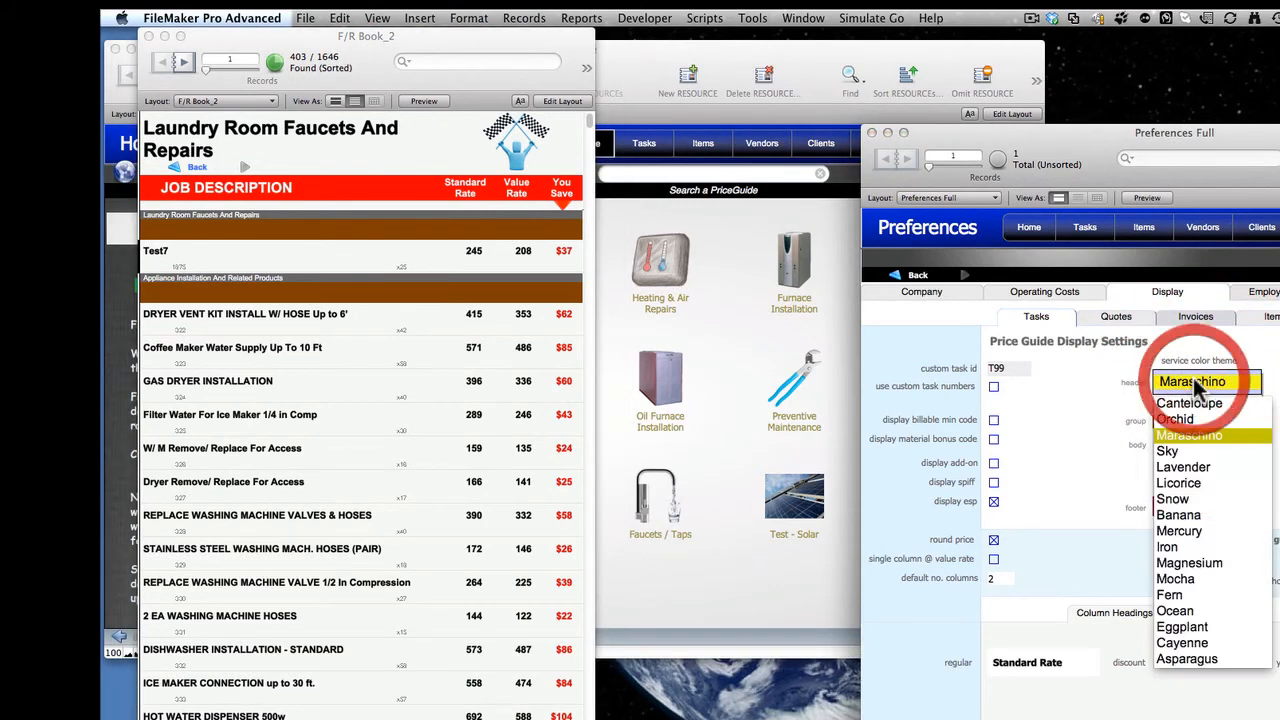
{"action": "left_click", "coordinate": [1195, 419]}
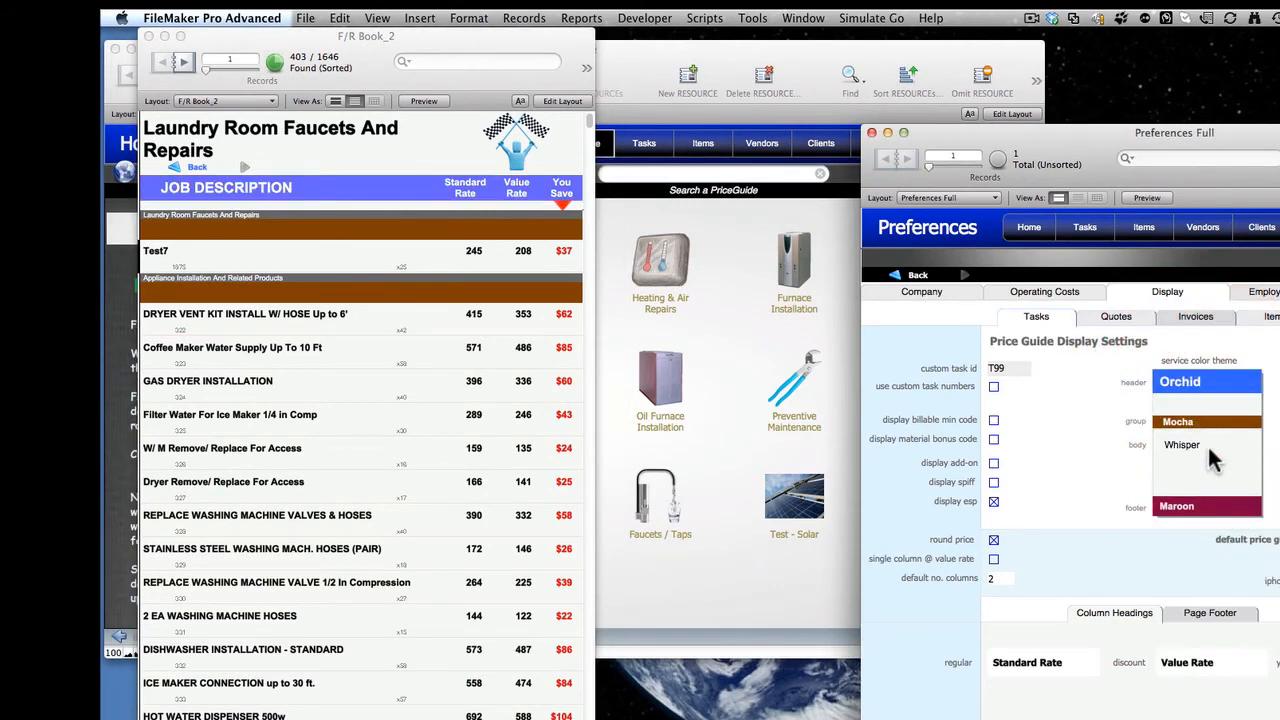
{"action": "left_click", "coordinate": [1188, 421]}
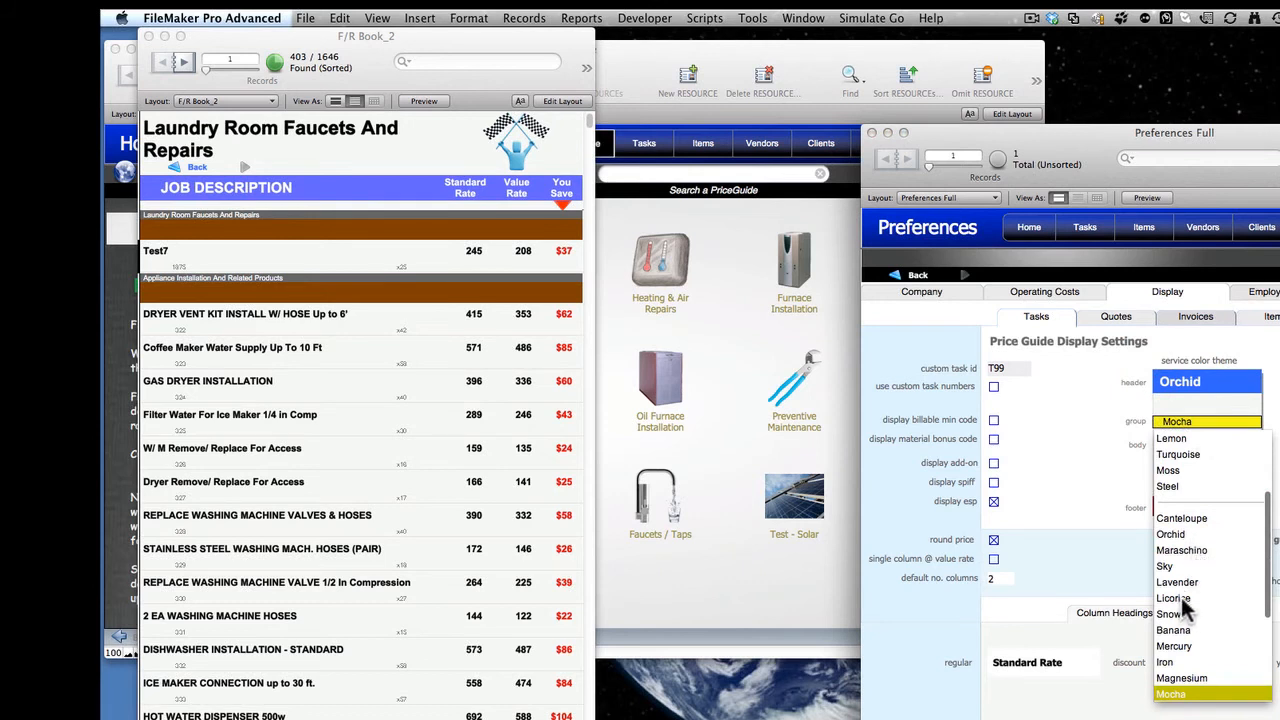
{"action": "left_click", "coordinate": [1177, 663]}
{"action": "left_click", "coordinate": [1210, 506]}
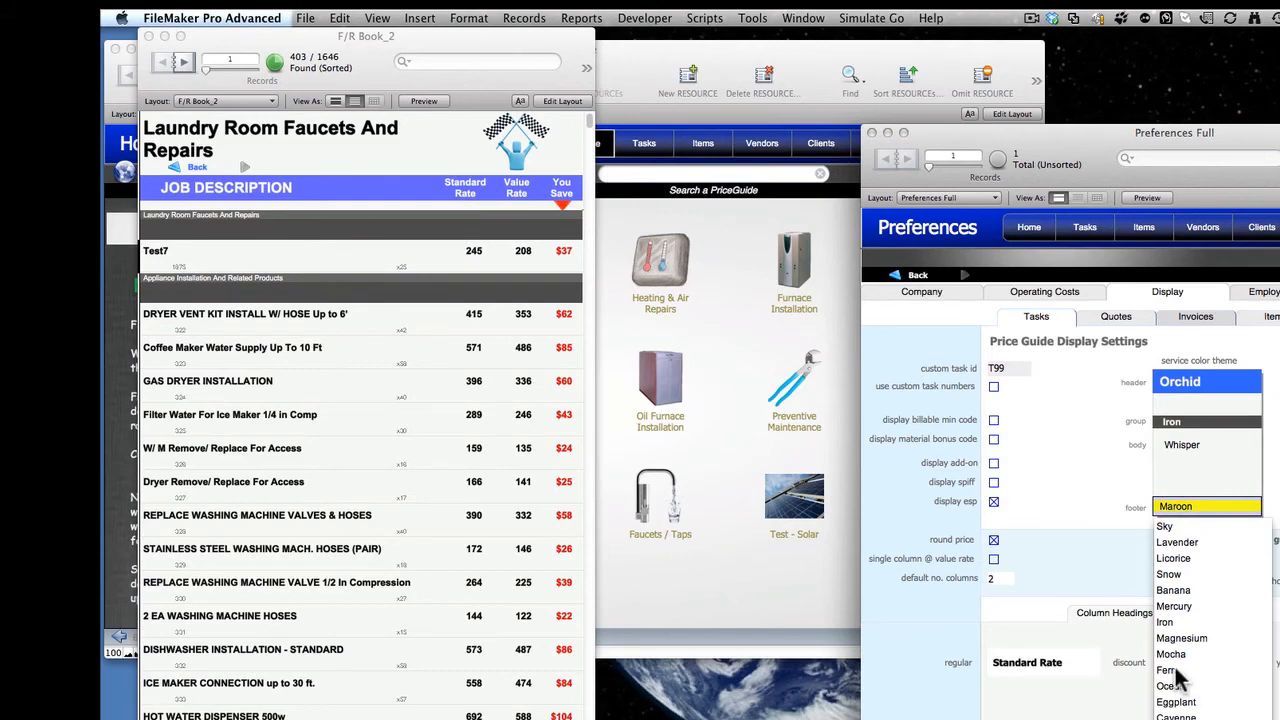
{"action": "left_click", "coordinate": [1176, 672]}
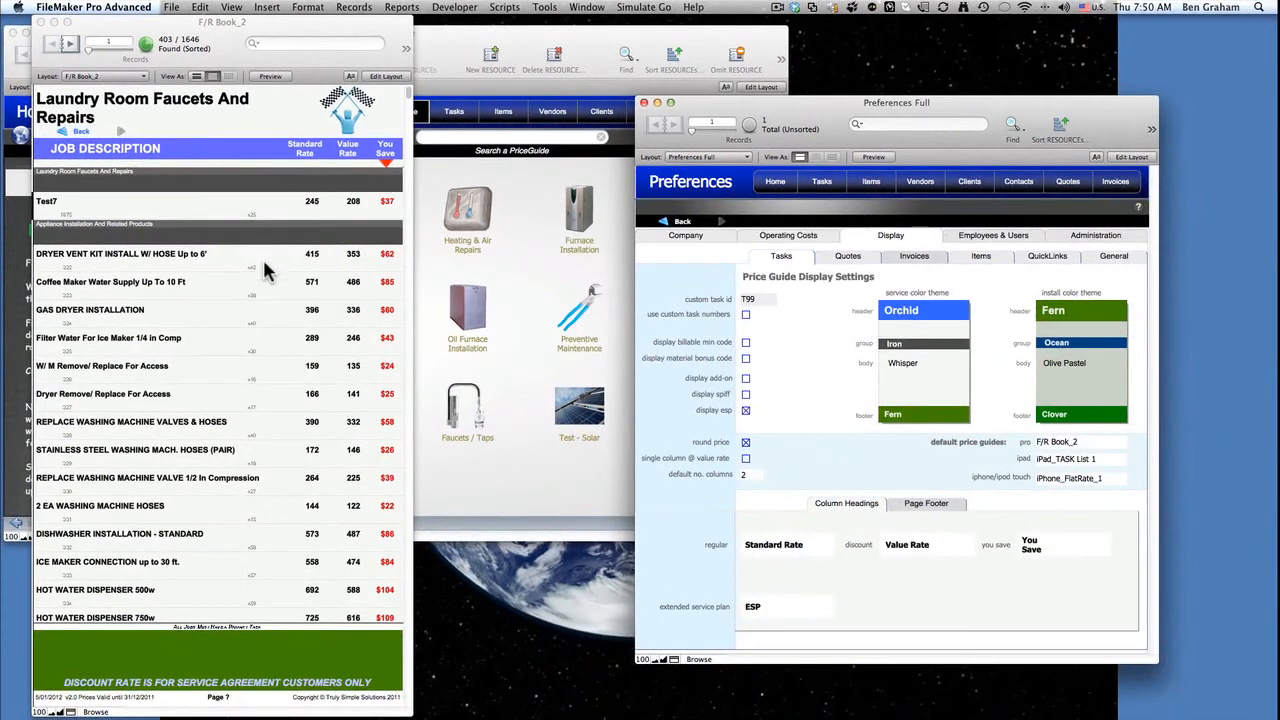
{"action": "scroll", "coordinate": [280, 366], "scroll_direction": "down", "scroll_amount": 10}
{"action": "scroll", "coordinate": [277, 367], "scroll_direction": "up", "scroll_amount": 10}
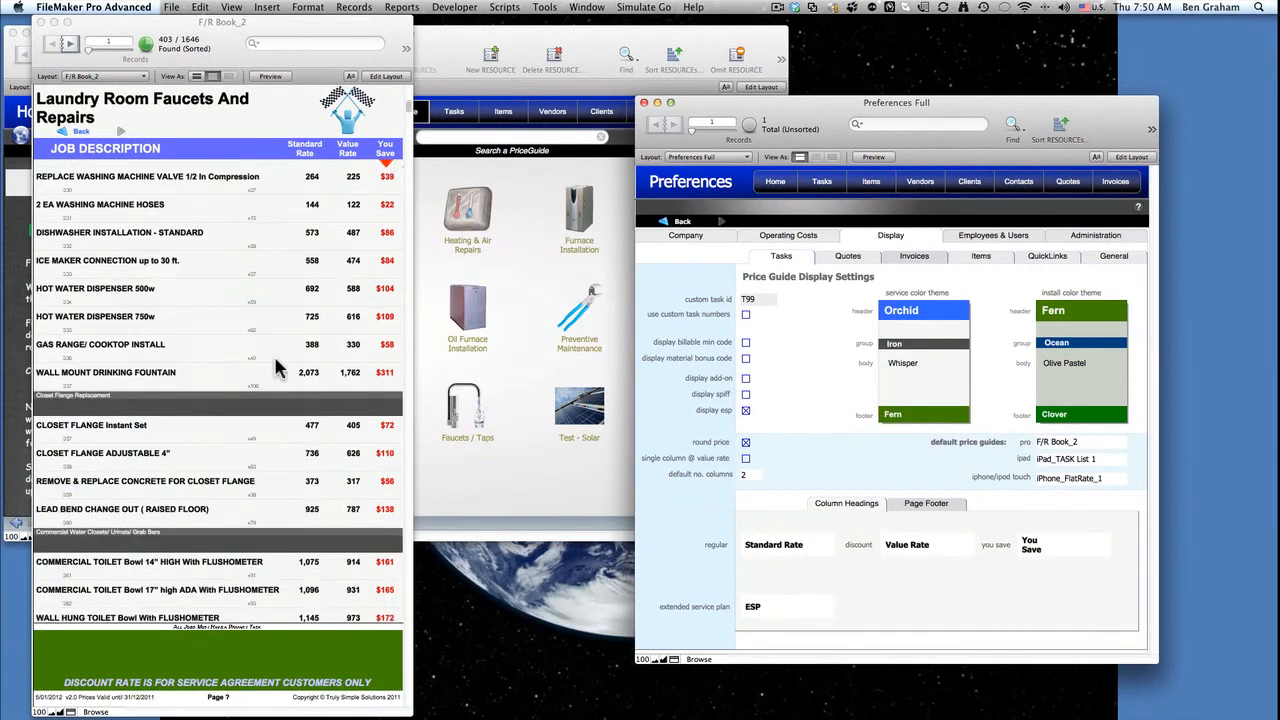
Try Snow as the service color theme's body color and settle on Parchment.
{"action": "left_click", "coordinate": [908, 366]}
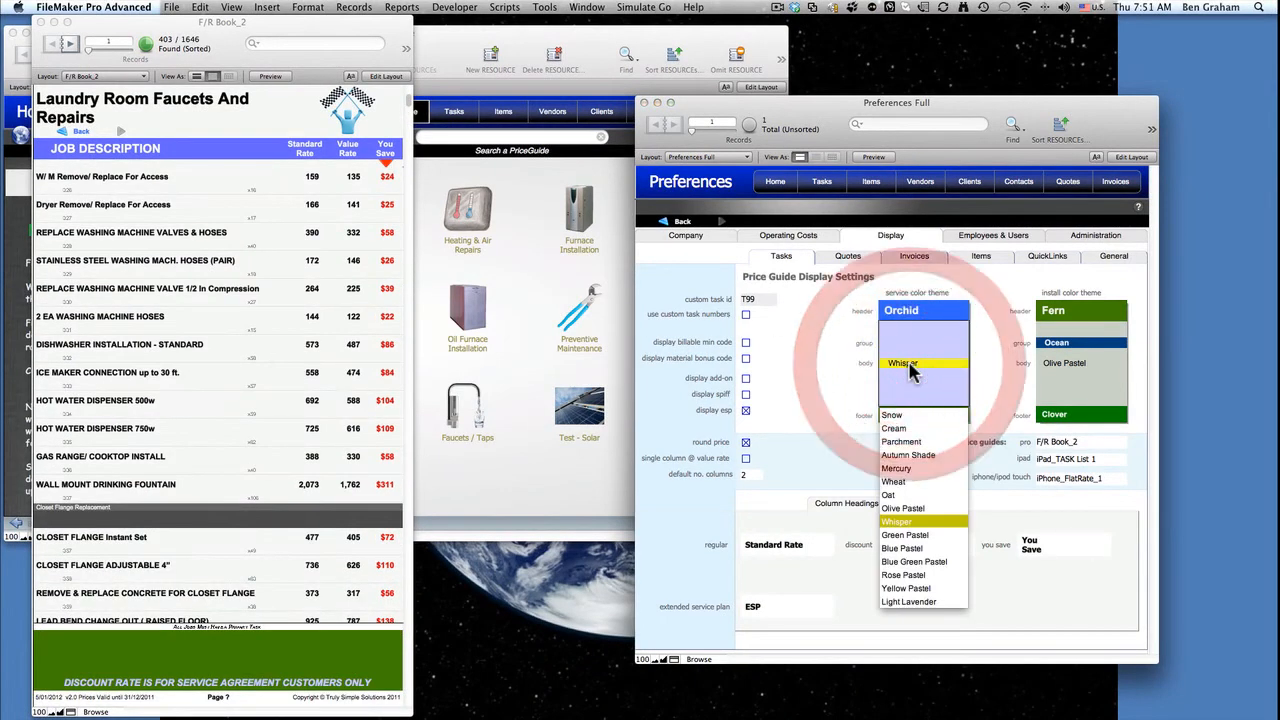
{"action": "left_click", "coordinate": [904, 420]}
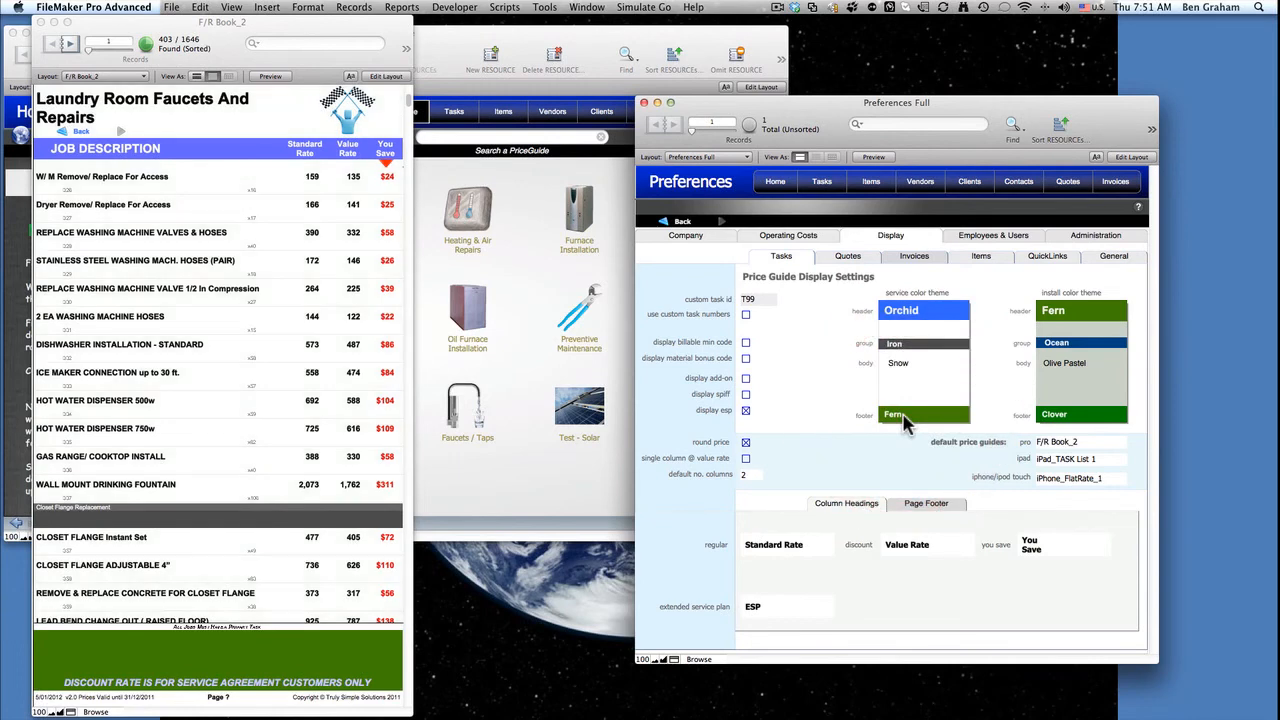
{"action": "left_click", "coordinate": [905, 368]}
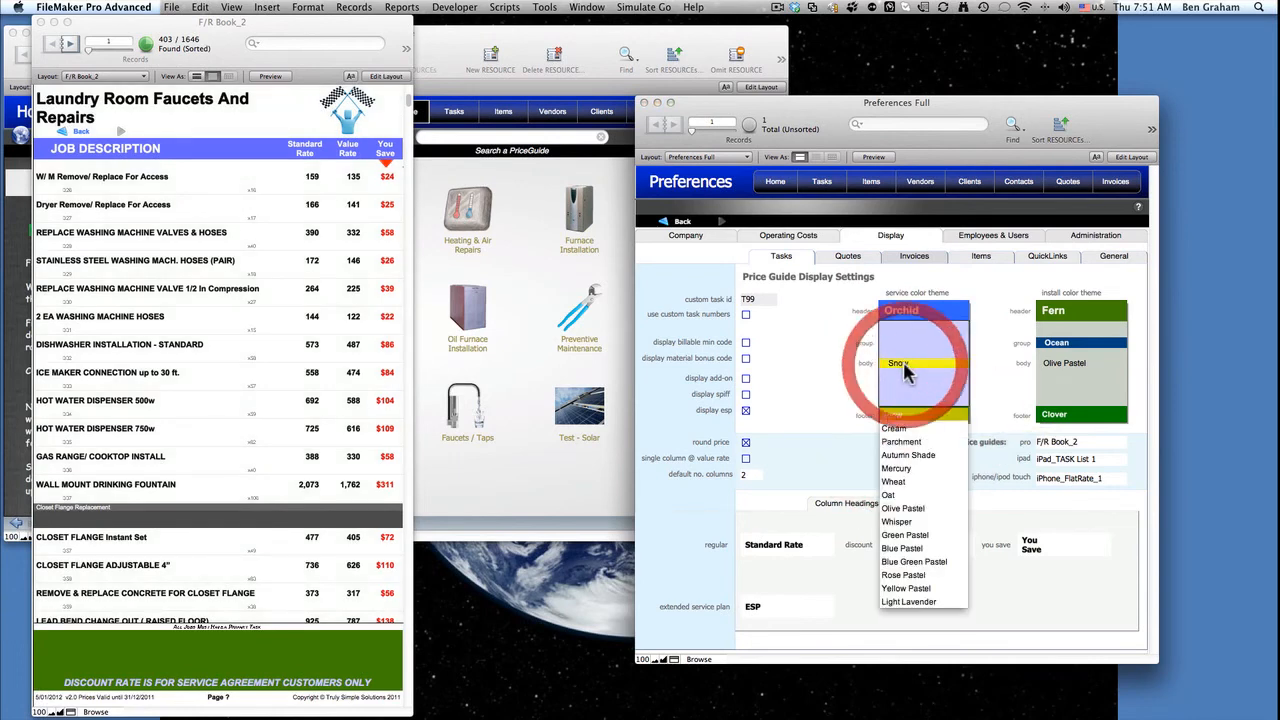
{"action": "left_click", "coordinate": [906, 442]}
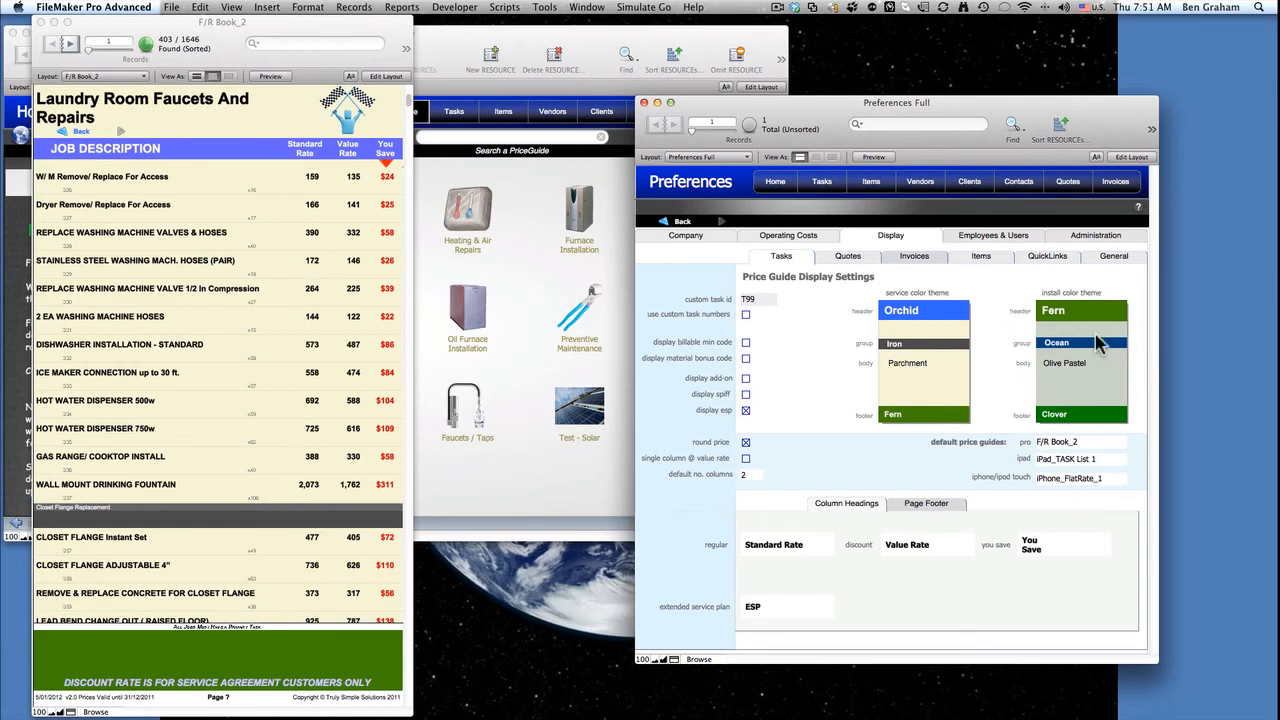
Open the Furnace Installation price guide from the home window and choose to browse it.
{"action": "left_click", "coordinate": [524, 280]}
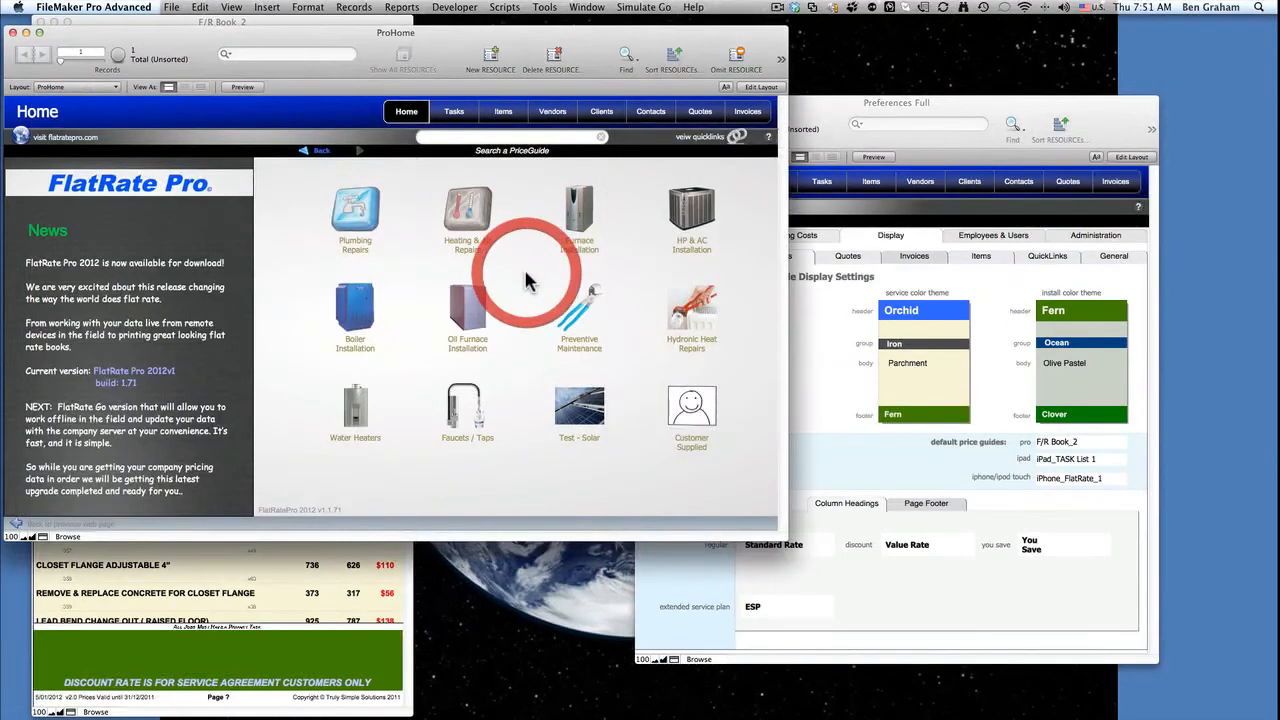
{"action": "left_click", "coordinate": [578, 236]}
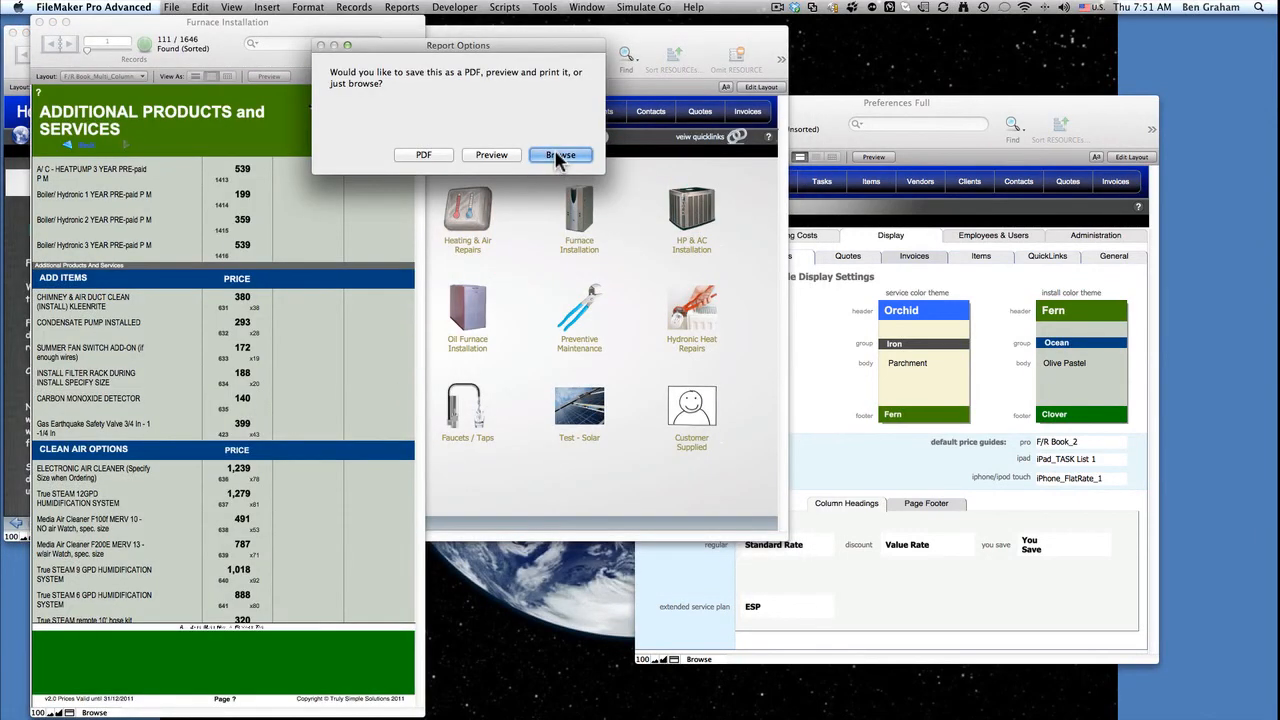
{"action": "left_click", "coordinate": [557, 155]}
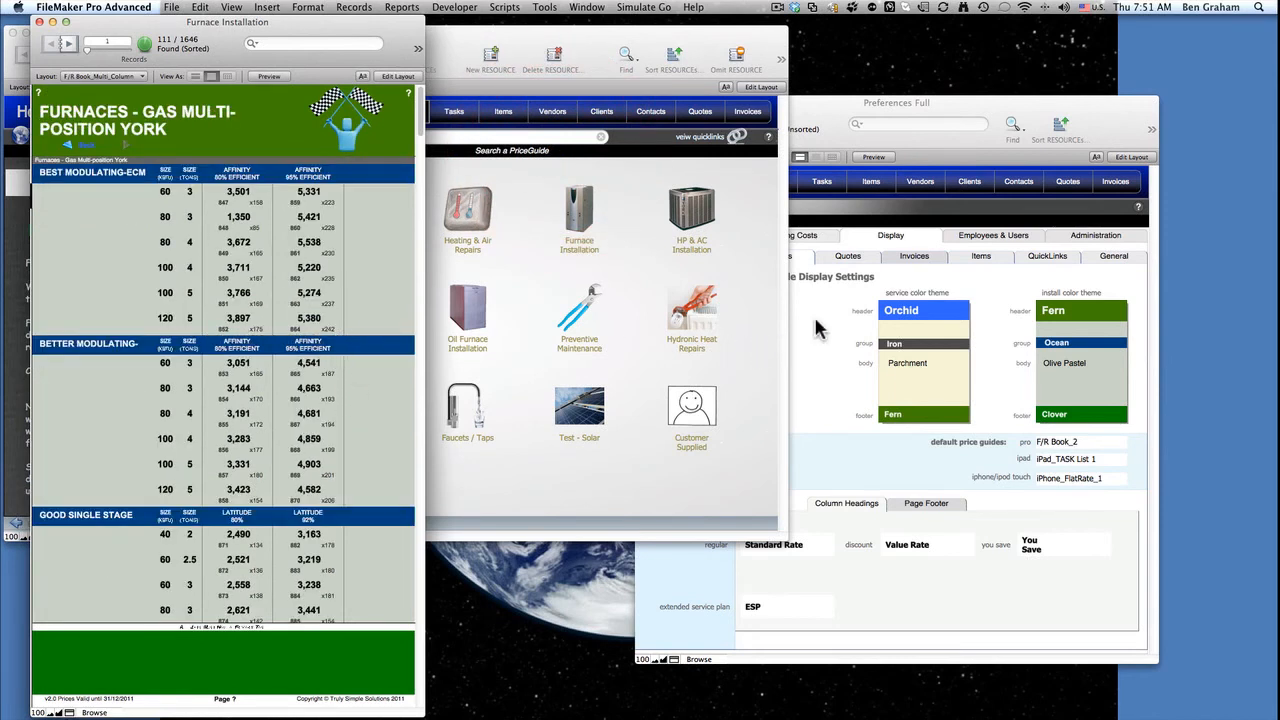
In the task display preferences, switch display esp off and on again and enable display billable min code.
{"action": "left_click", "coordinate": [932, 104]}
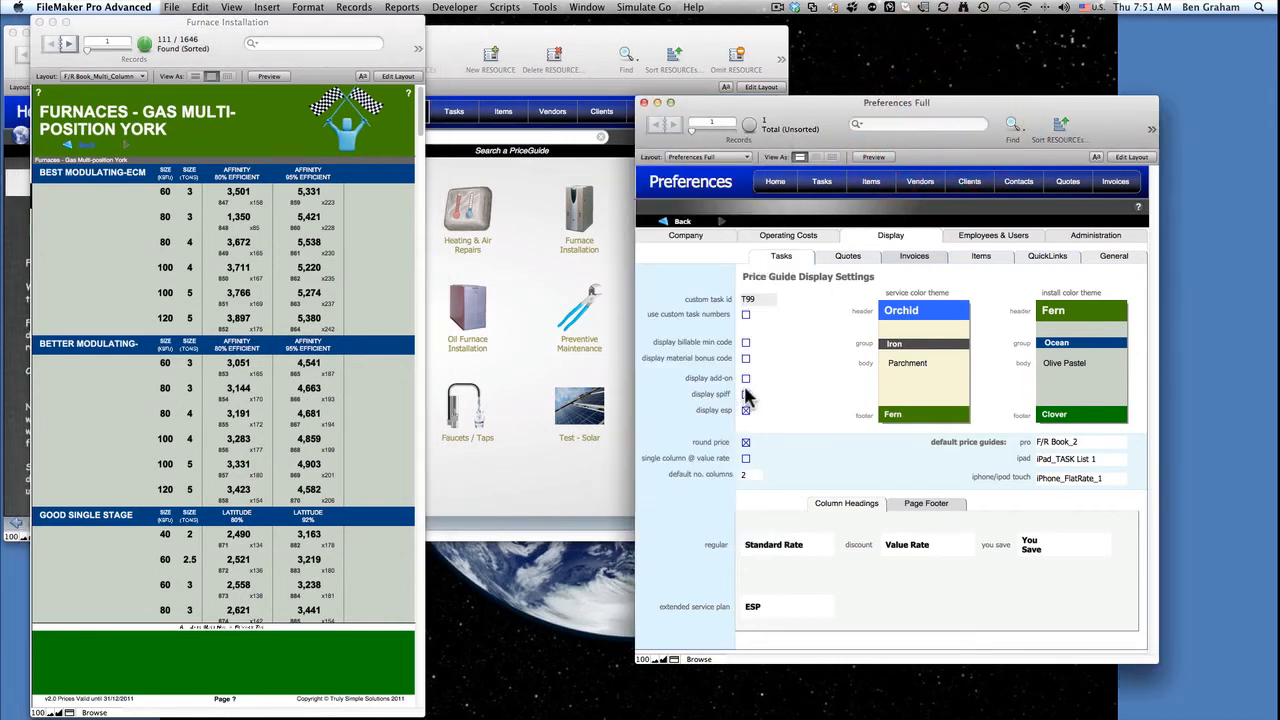
{"action": "left_click", "coordinate": [745, 411]}
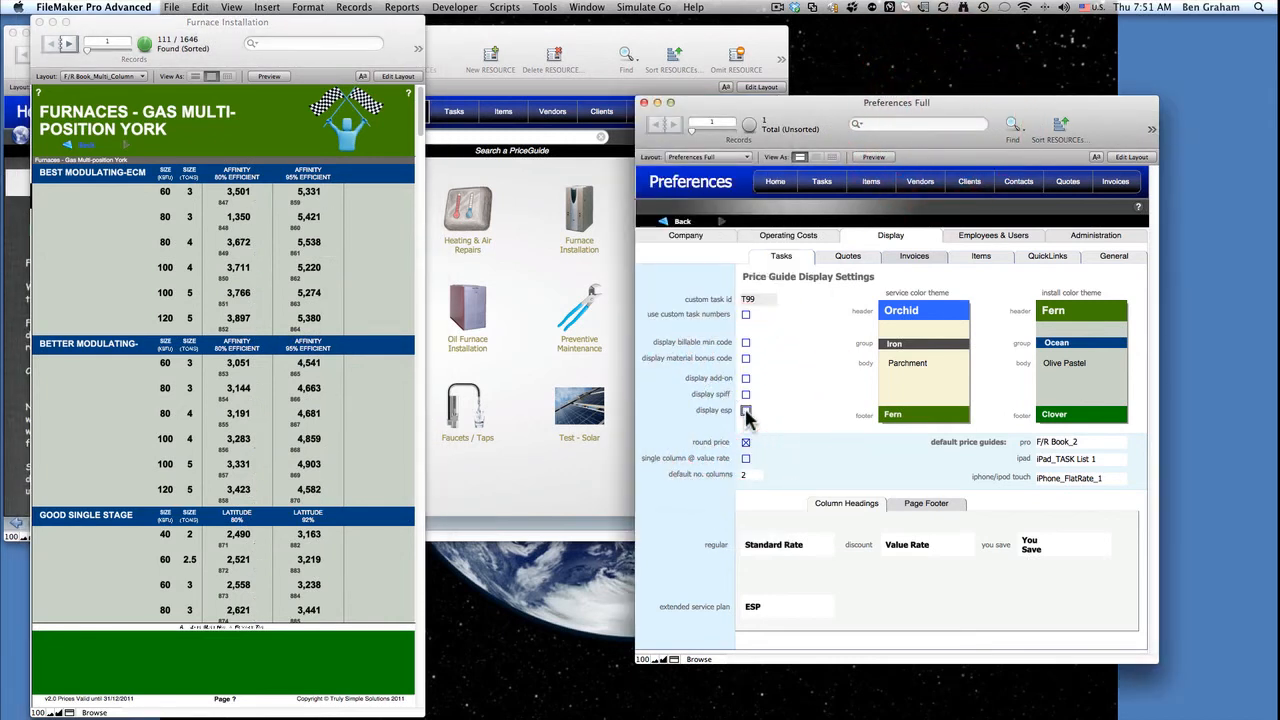
{"action": "left_click", "coordinate": [745, 411]}
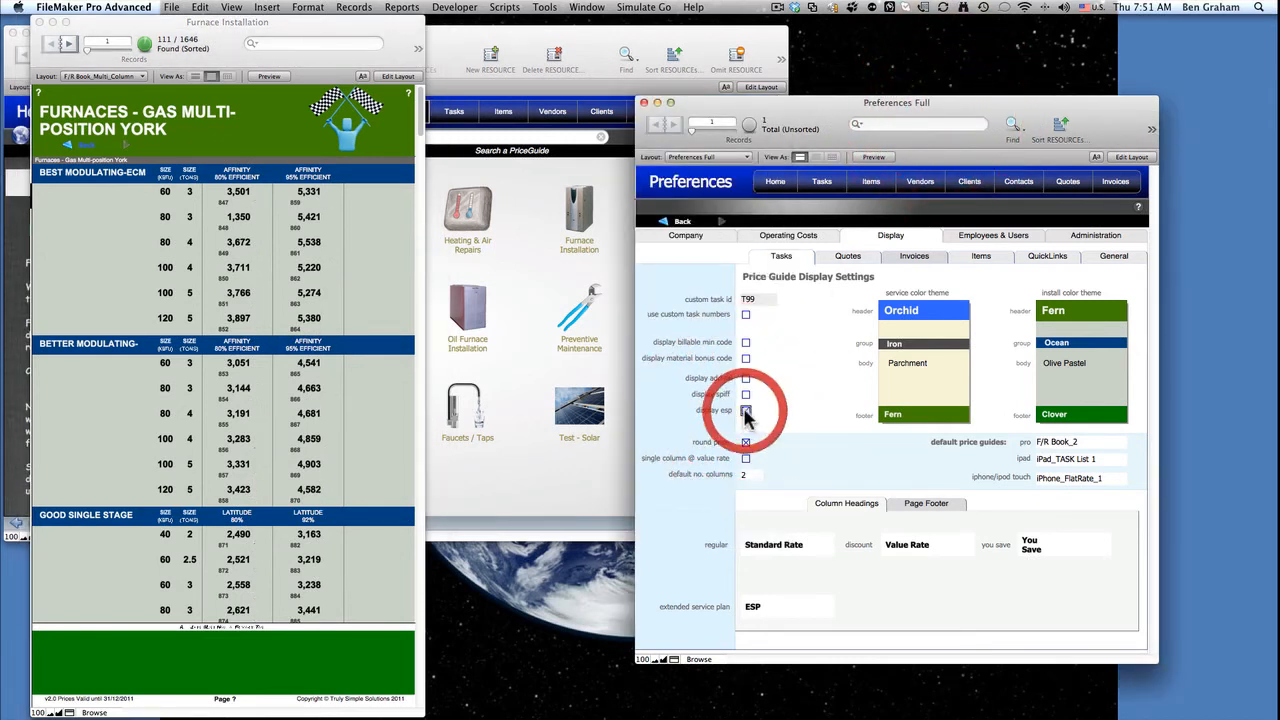
{"action": "left_click", "coordinate": [745, 343]}
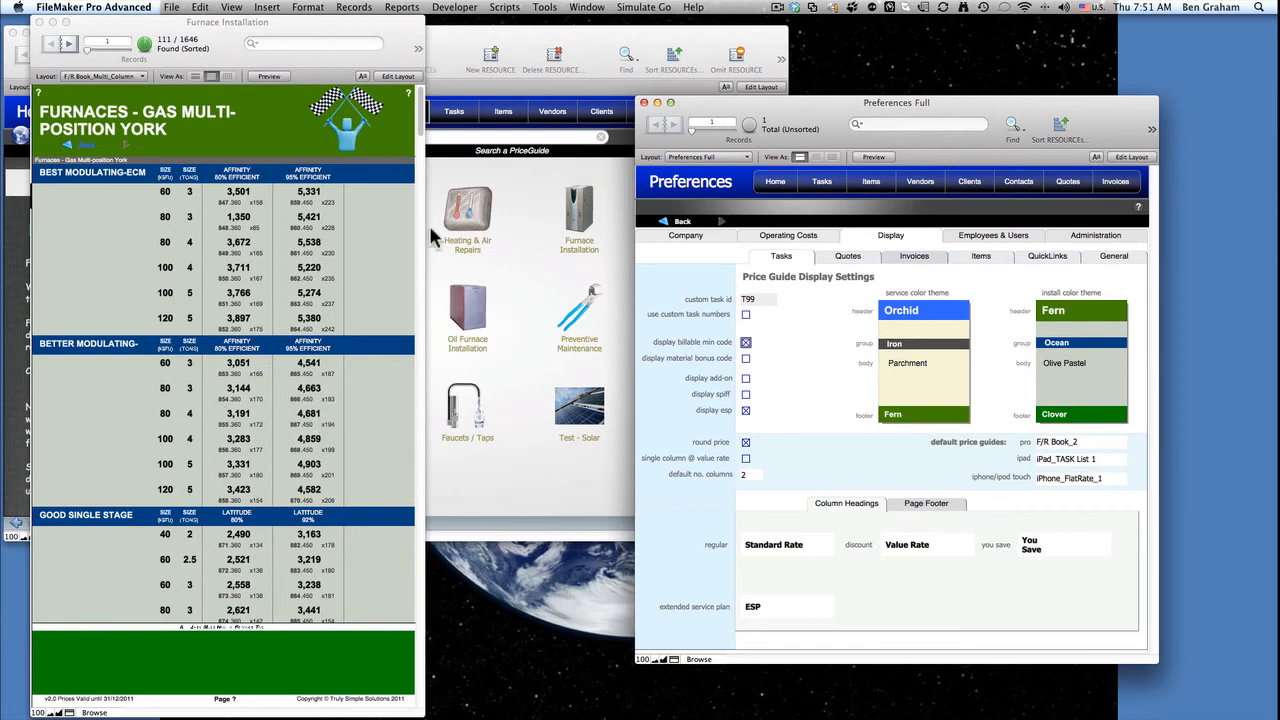
Set the install color theme's header to Banana and its body to Cream.
{"action": "left_click", "coordinate": [1053, 313]}
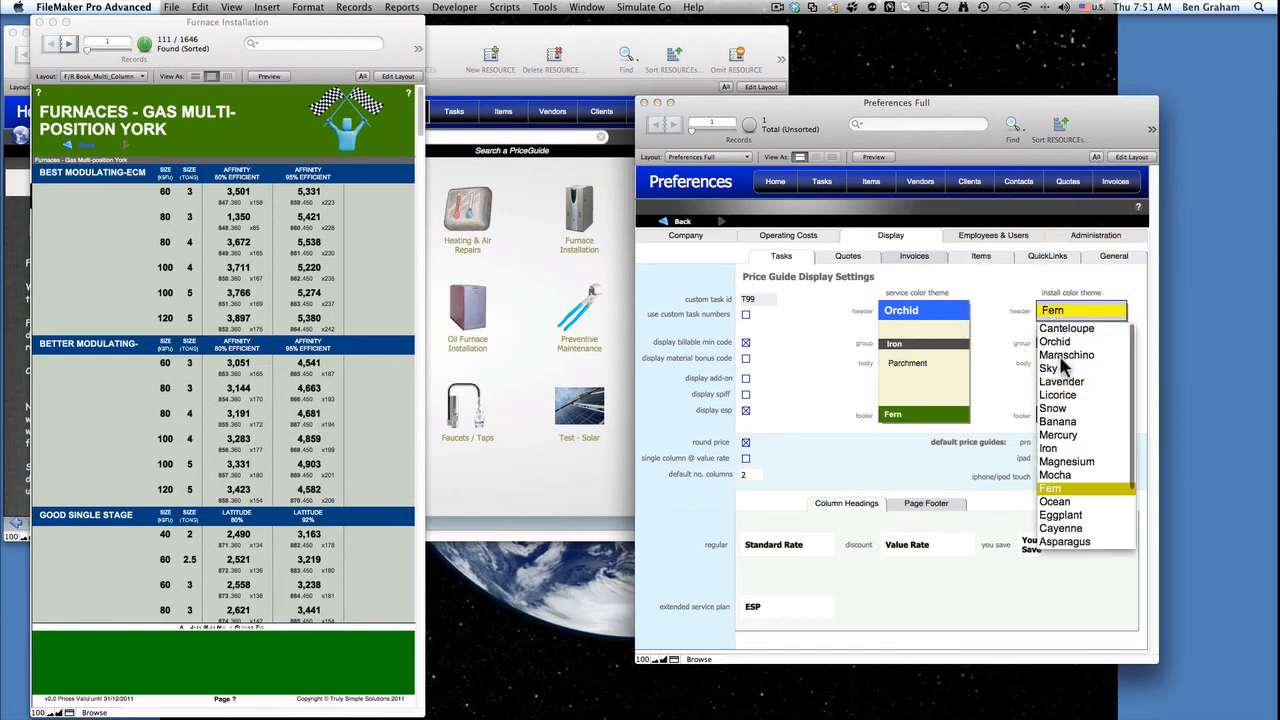
{"action": "left_click", "coordinate": [1057, 422]}
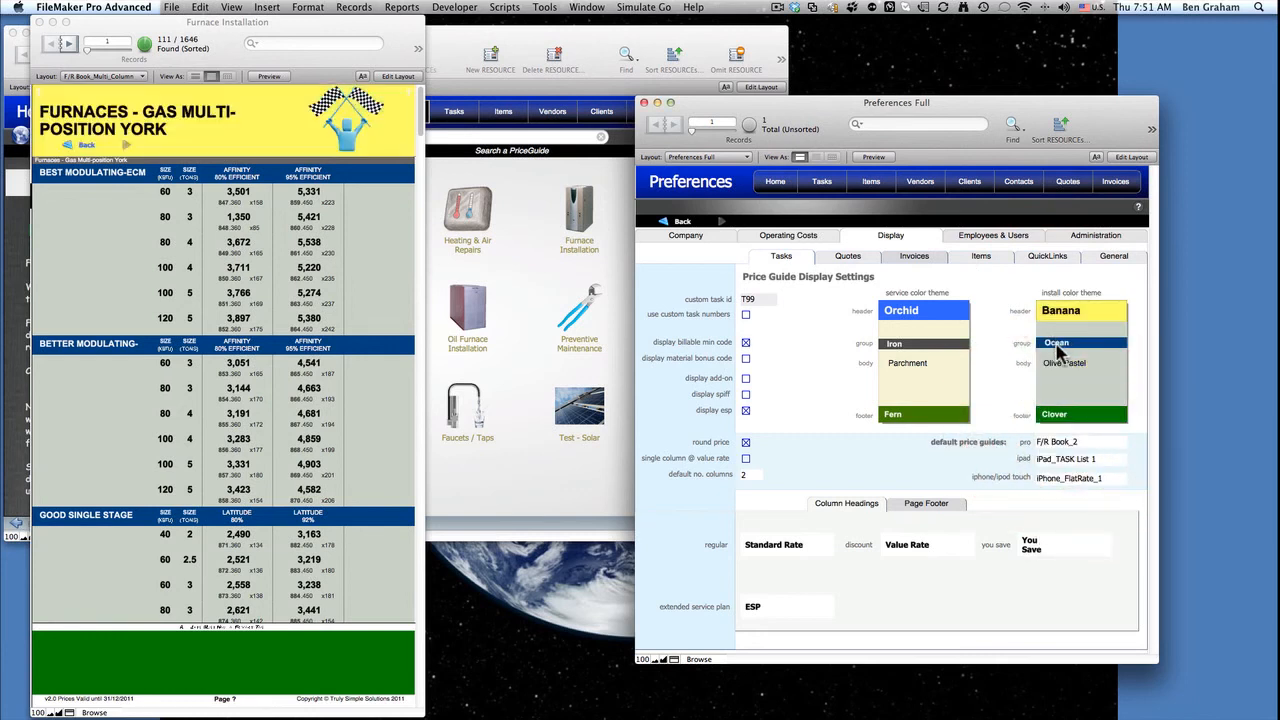
{"action": "left_click", "coordinate": [1063, 365]}
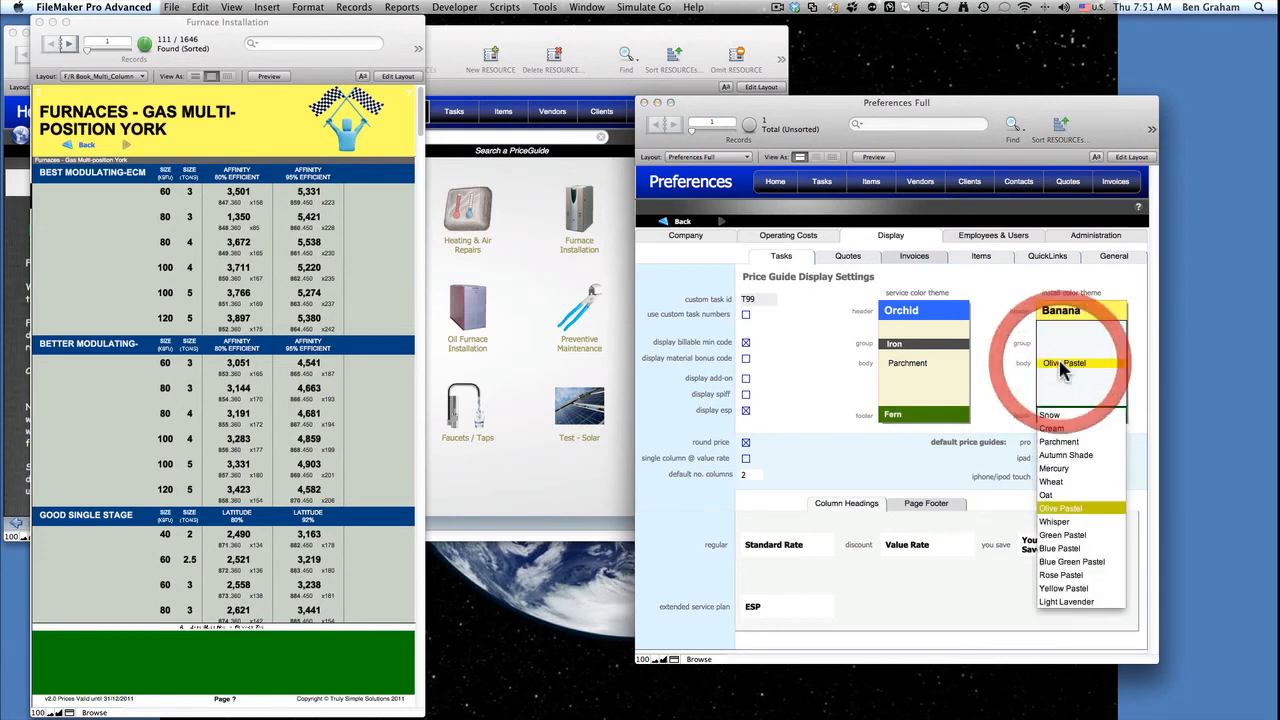
{"action": "left_click", "coordinate": [1052, 428]}
Try Cayenne as the install color theme's footer, settle on Mercury, and look through the furnace price guide.
{"action": "left_click", "coordinate": [1080, 415]}
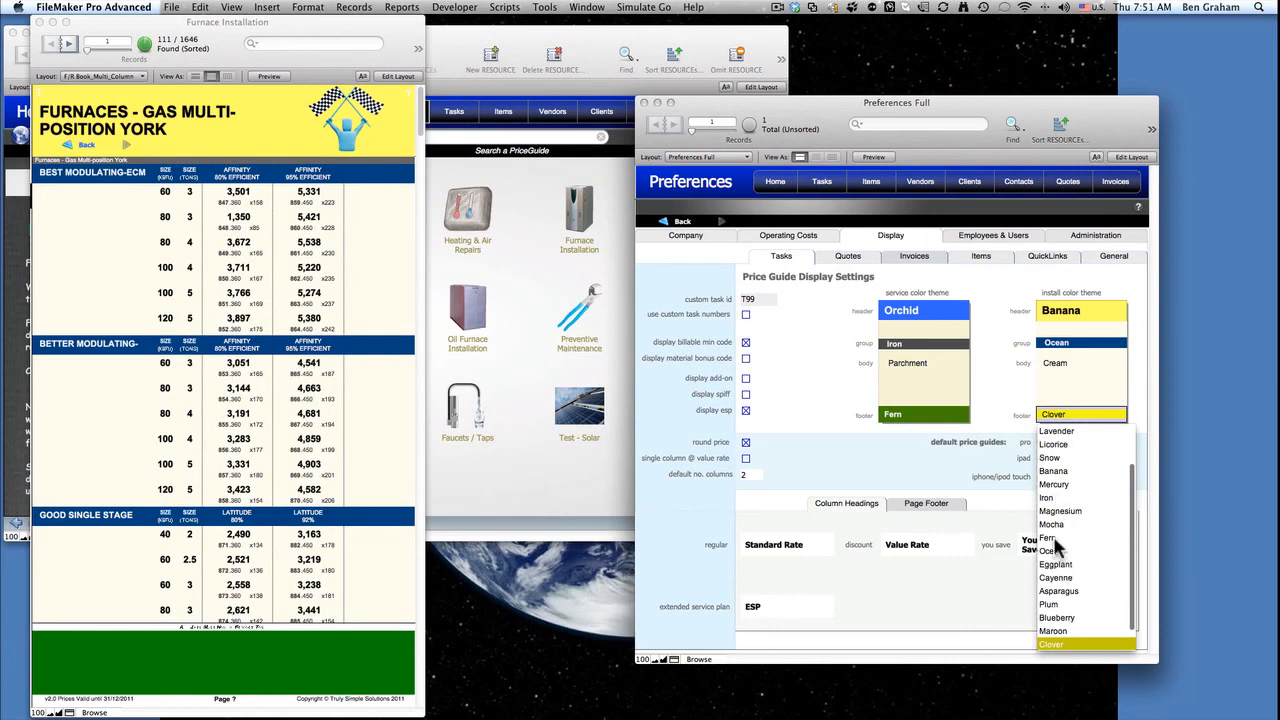
{"action": "left_click", "coordinate": [1056, 578]}
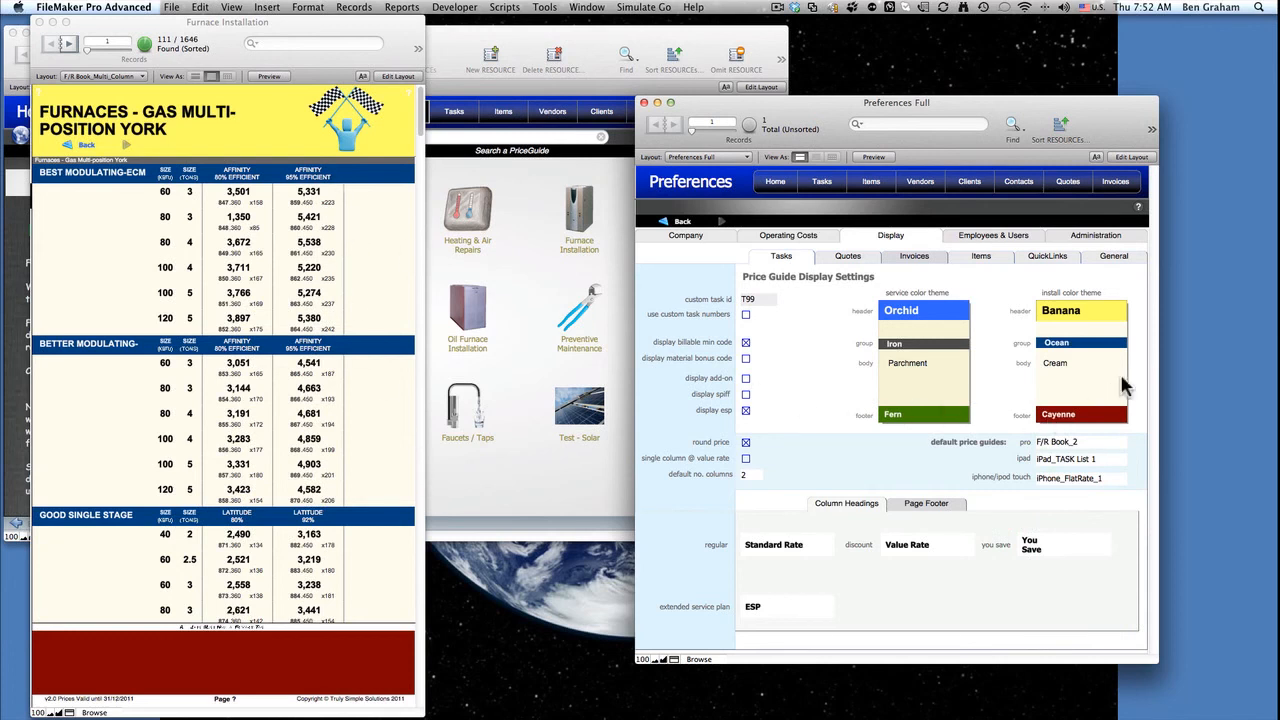
{"action": "left_click", "coordinate": [1050, 416]}
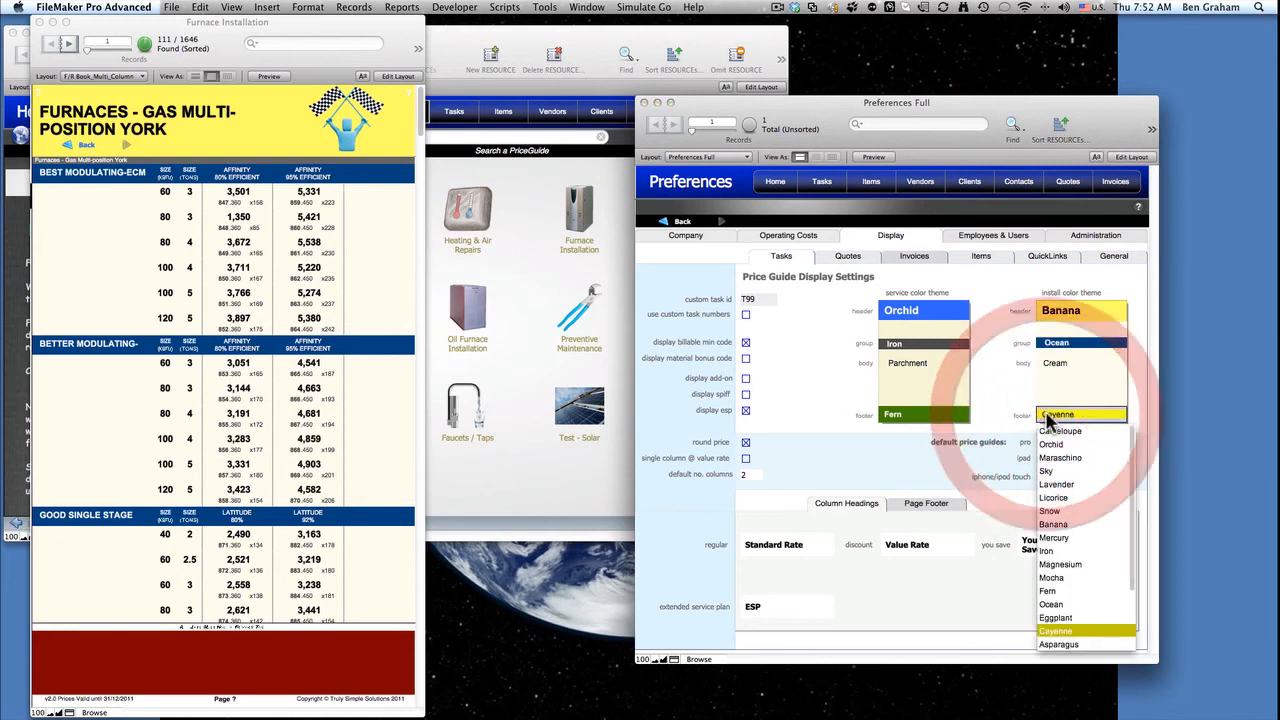
{"action": "left_click", "coordinate": [1053, 538]}
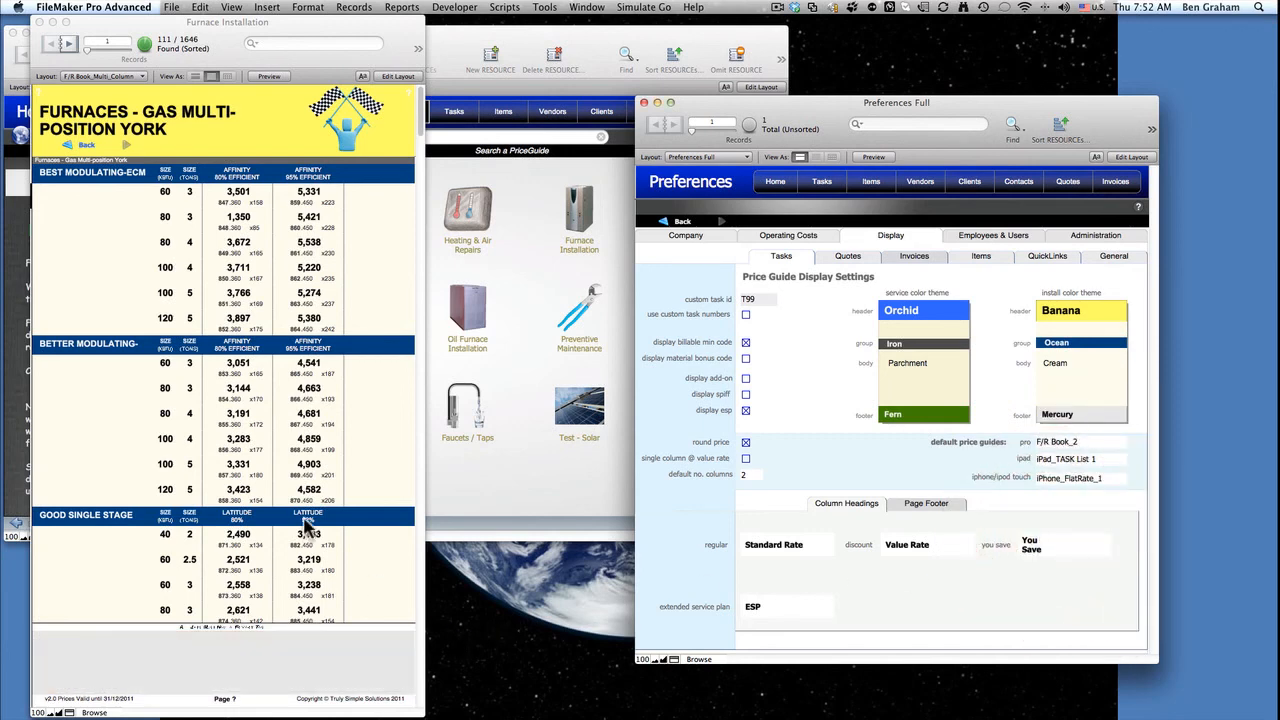
{"action": "scroll", "coordinate": [308, 527], "scroll_direction": "down", "scroll_amount": 15}
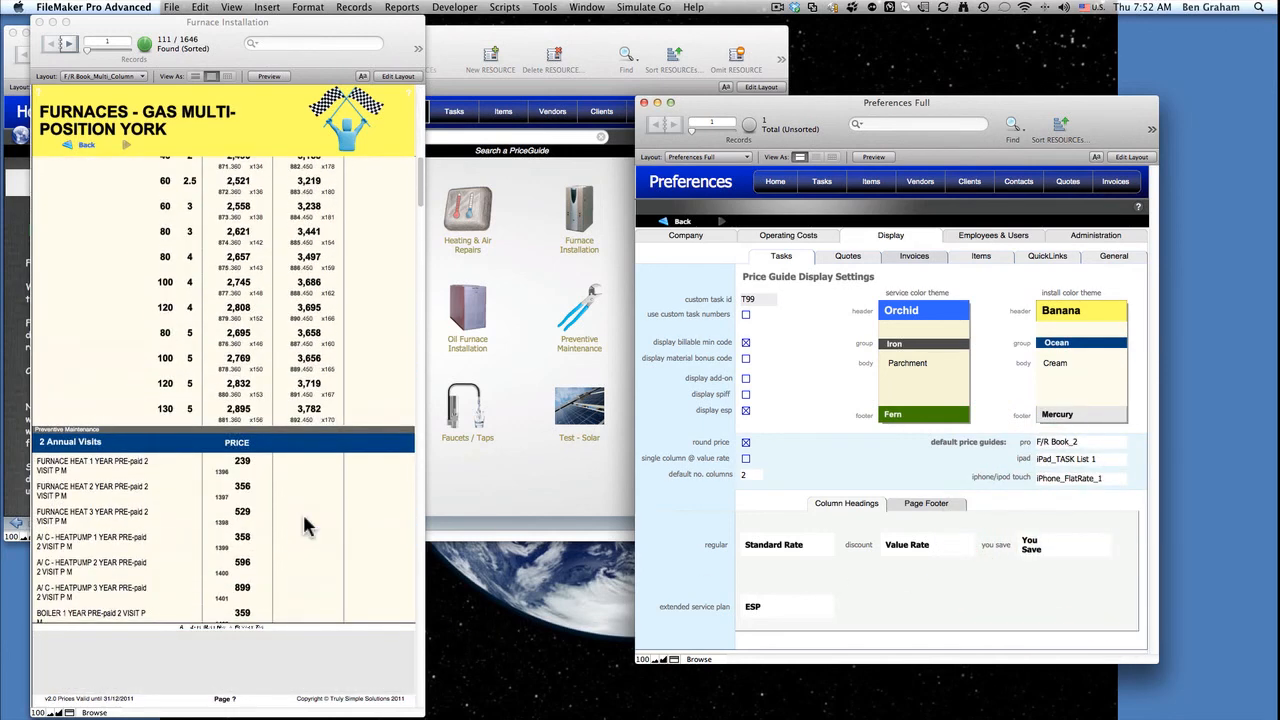
{"action": "scroll", "coordinate": [308, 527], "scroll_direction": "up", "scroll_amount": 15}
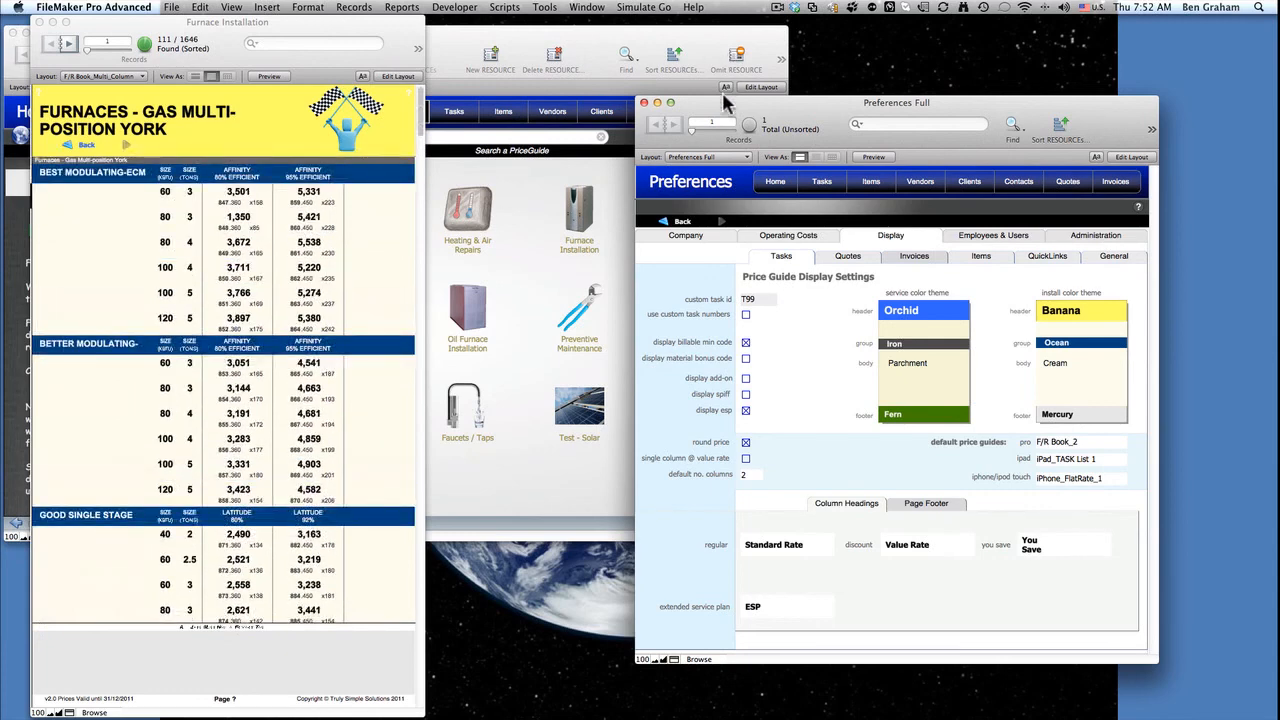